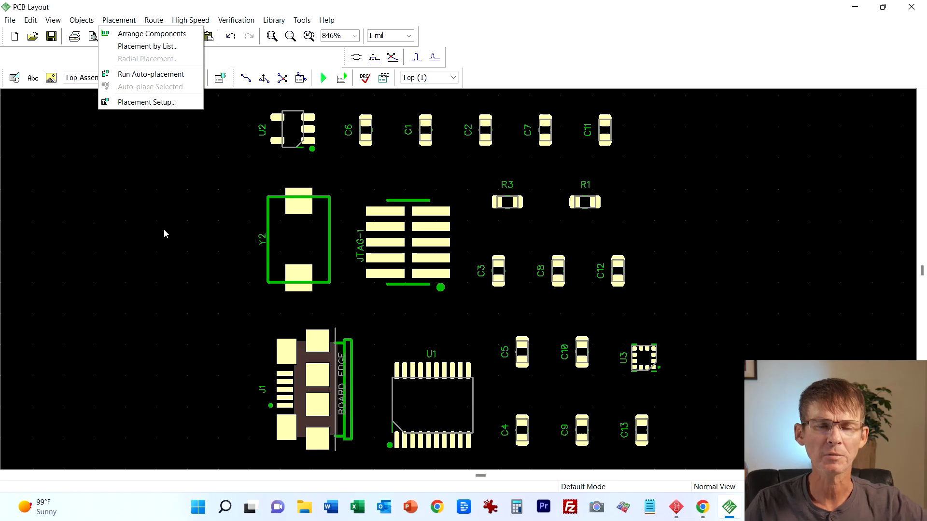
Step: Move the top row of parts, U2, C6, C1, C2, C7 and C11, as a group to the right of the layout
click(164, 230)
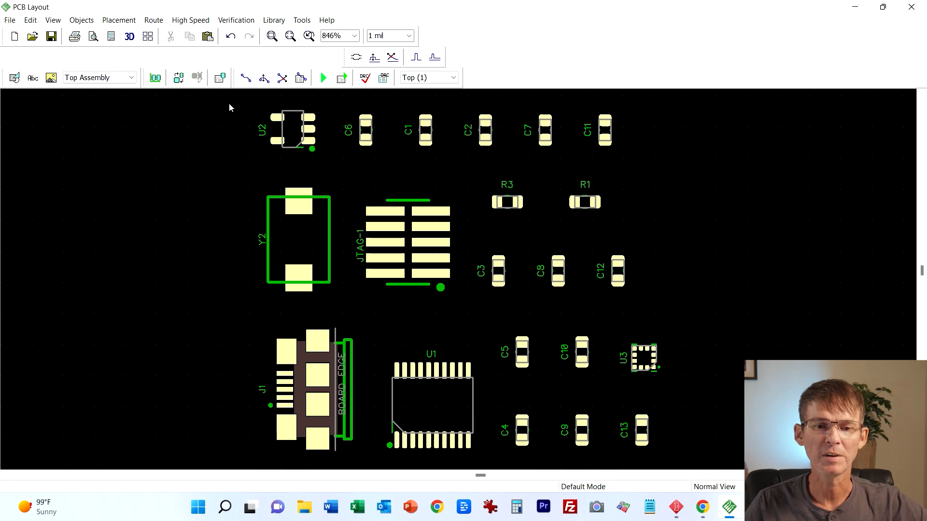
drag(229, 103, 672, 175)
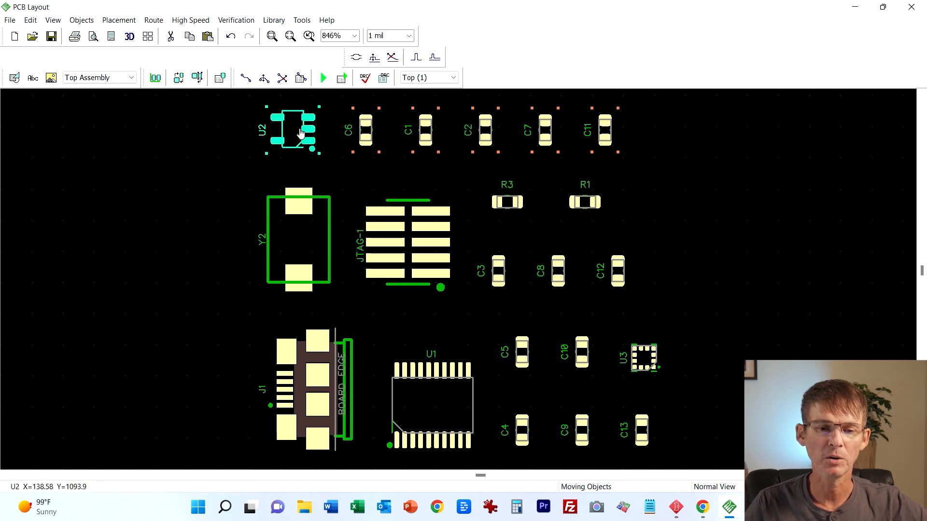
drag(300, 134, 597, 158)
Step: Place connector J1 to the left of Y2 and rotate it 180° so its board-edge side faces outward
drag(289, 381, 124, 193)
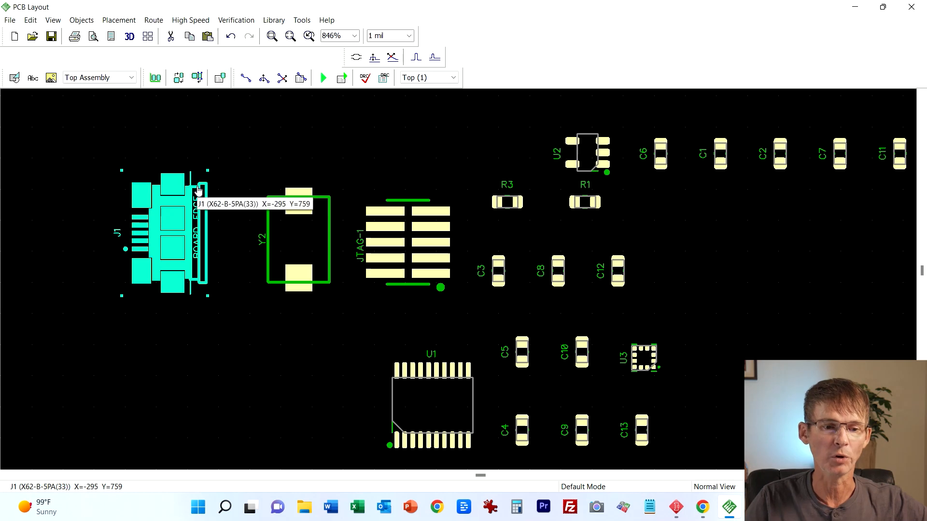
scroll(198, 257, up, 3)
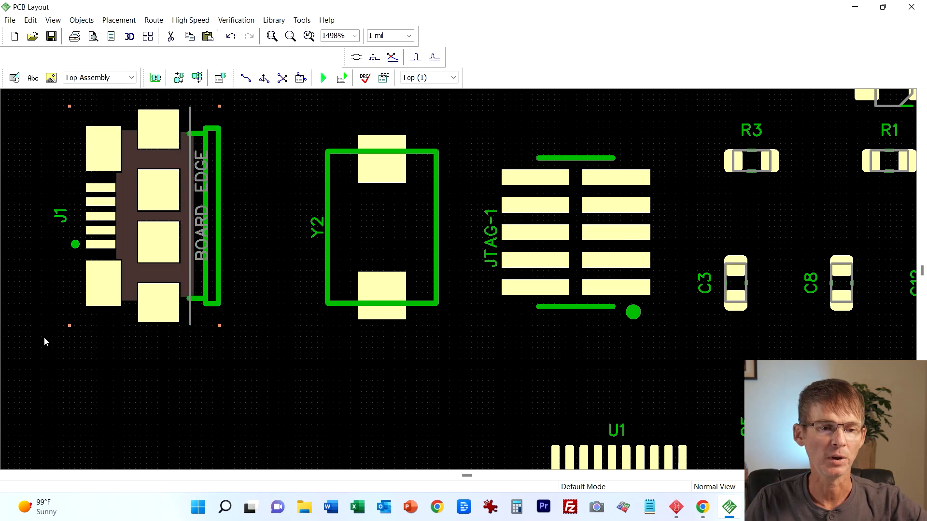
key(r)
key(r)
drag(115, 249, 189, 260)
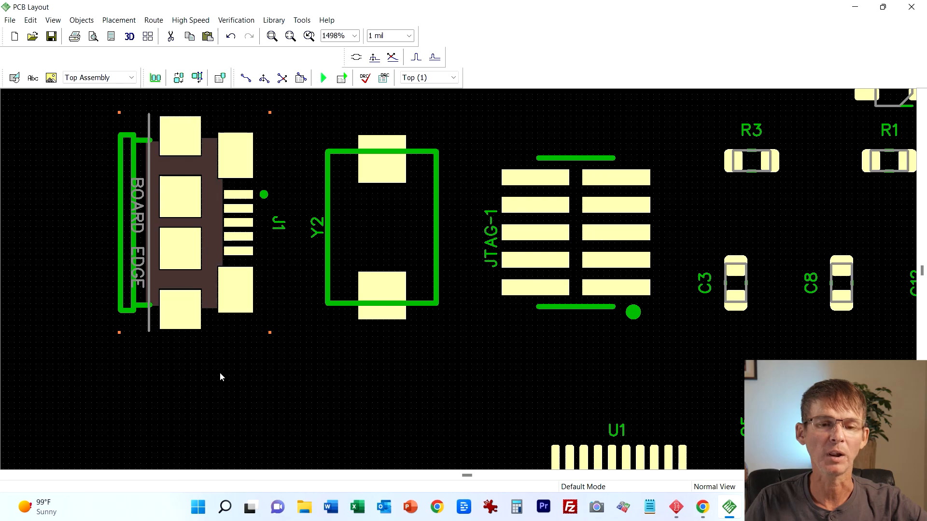
scroll(218, 370, down, 2)
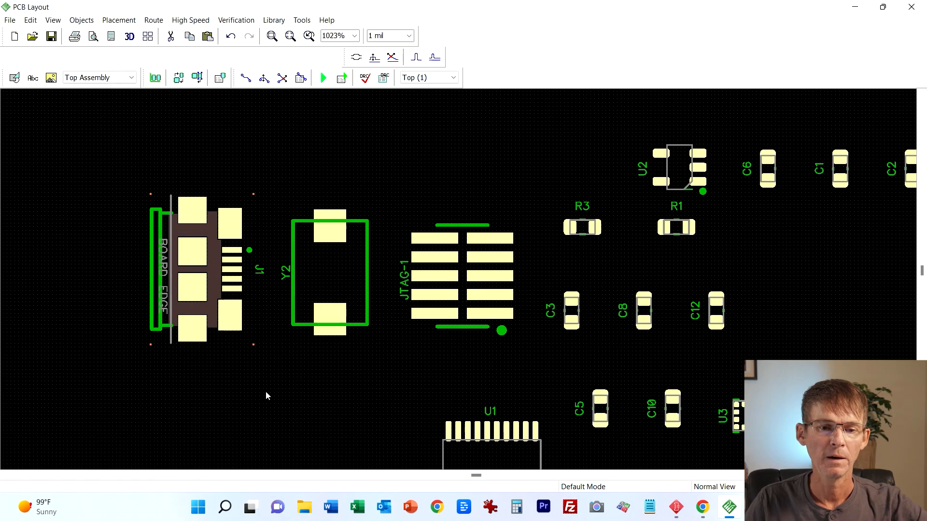
Step: Move crystal Y2 below J1 and place JTAG-1 between Y2 and U1
middle_drag(266, 392, 268, 240)
drag(348, 192, 230, 397)
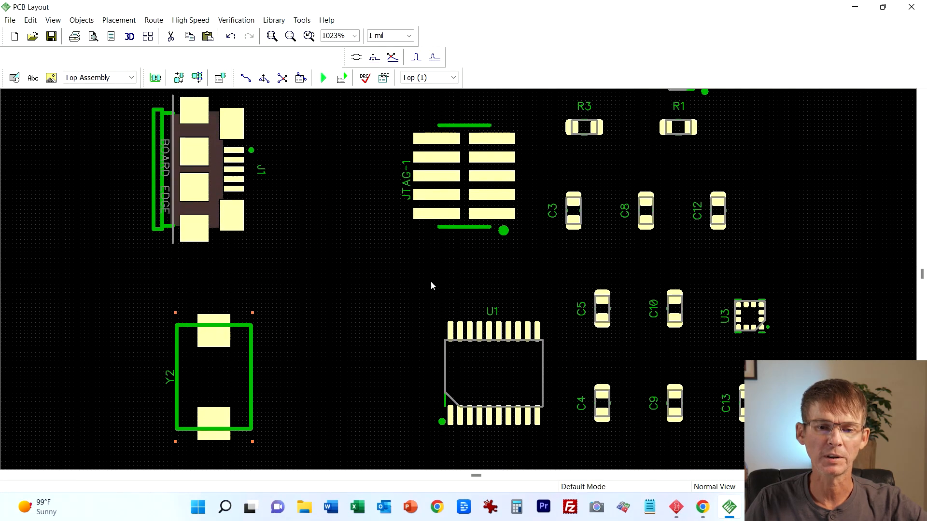
drag(452, 213, 354, 406)
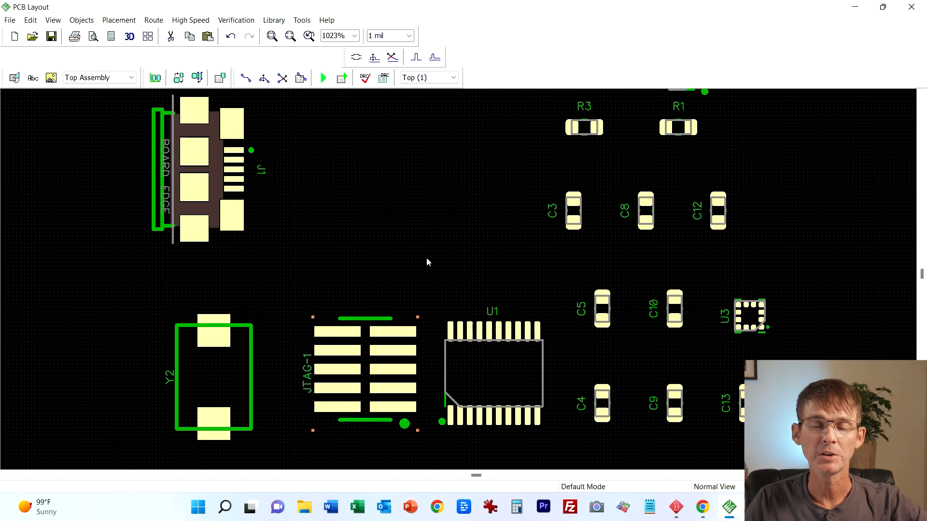
scroll(426, 256, down, 1)
middle_drag(417, 292, 406, 350)
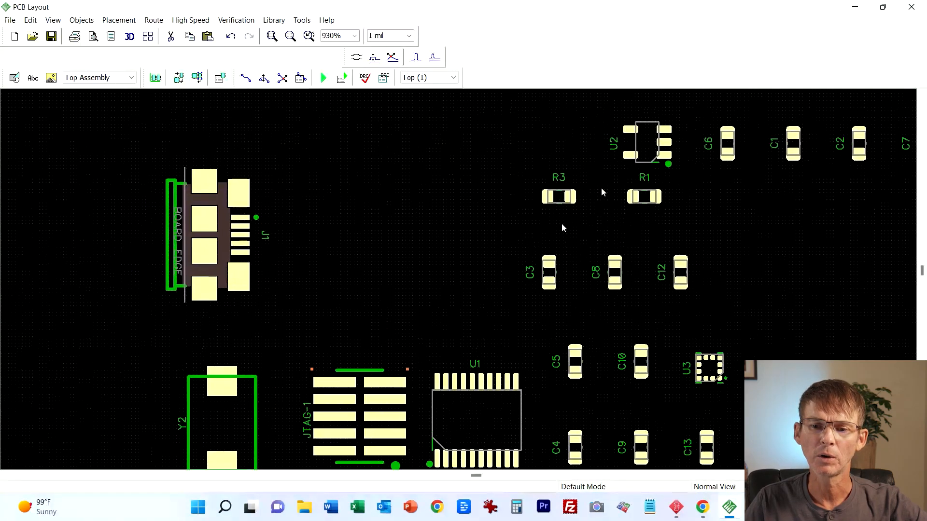
Step: Place U2 just to the right of J1, rotated 180° so its IN pad lines up with J1's VBUS pad
click(647, 142)
drag(647, 142, 374, 225)
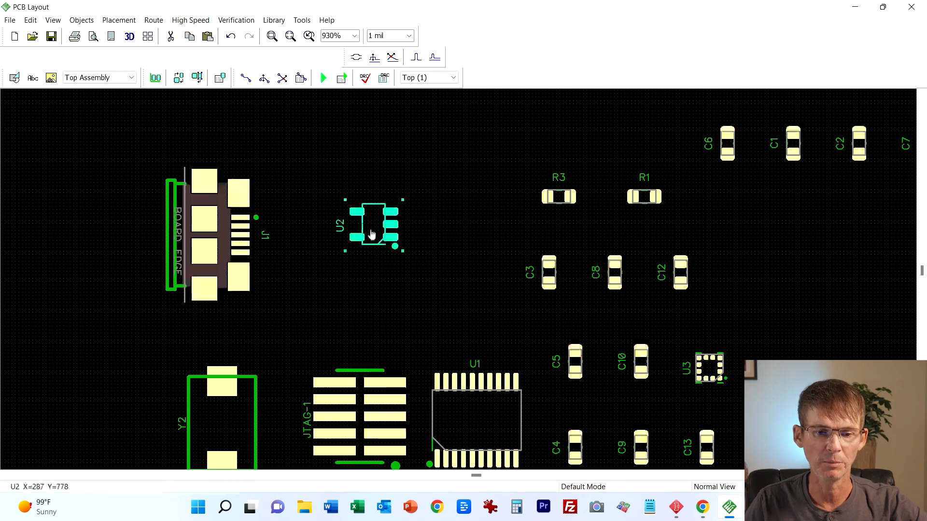
key(r)
key(r)
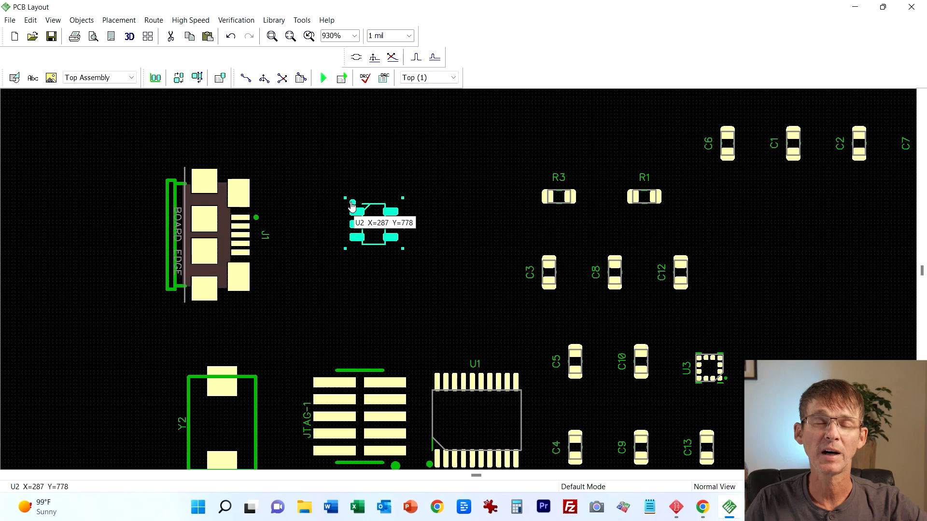
key(r)
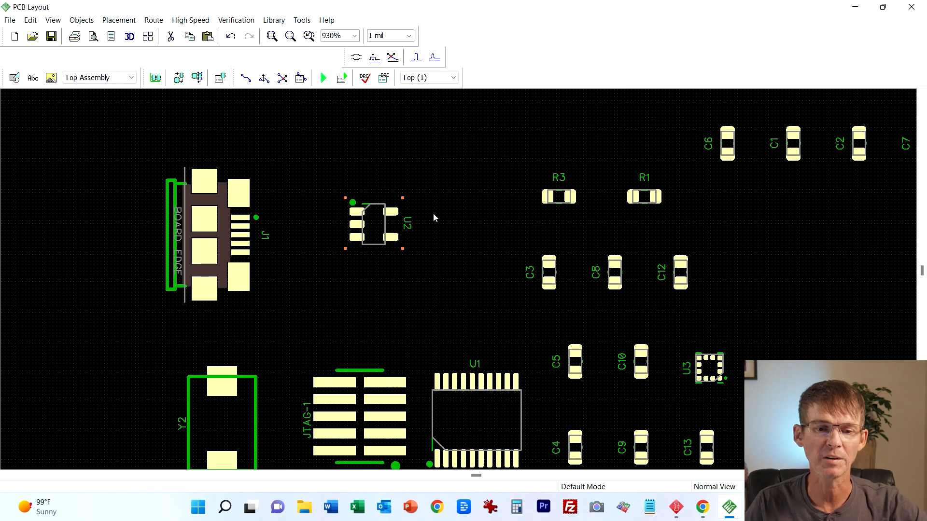
drag(377, 232, 341, 240)
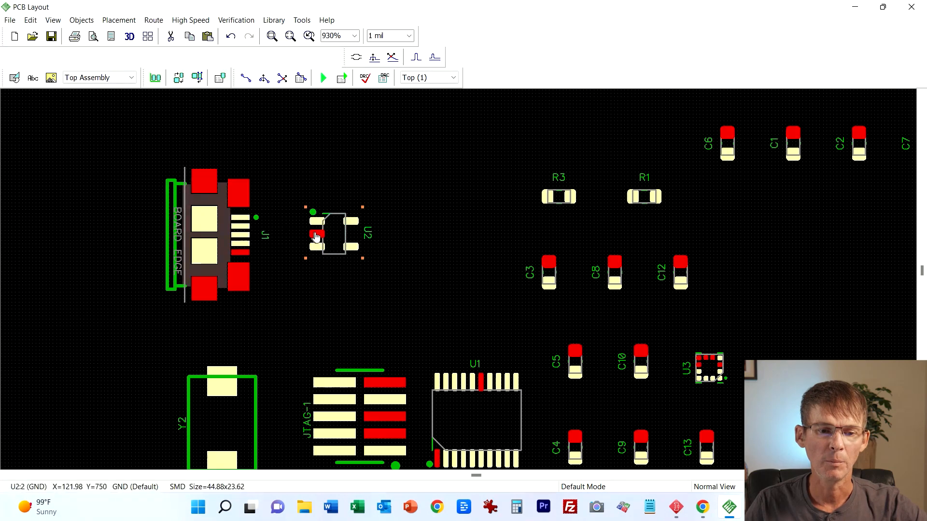
drag(322, 242, 326, 239)
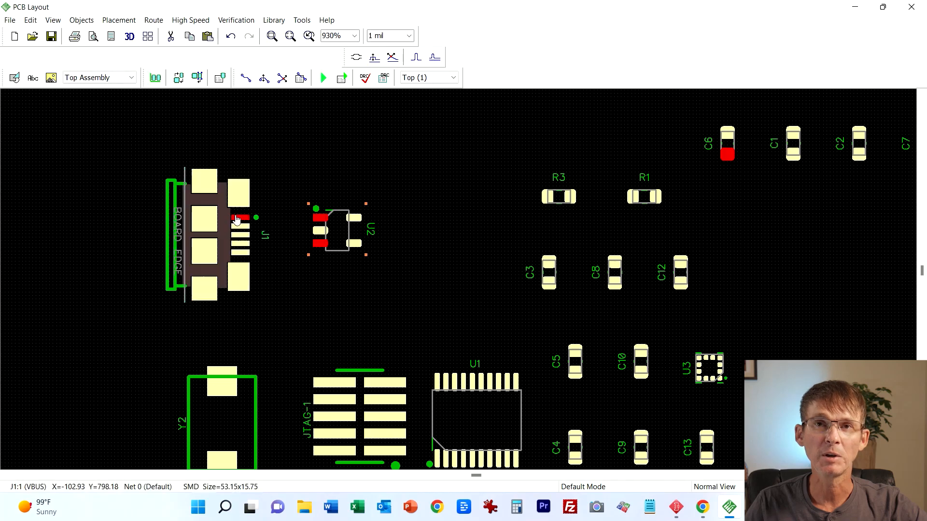
mouse_move(242, 221)
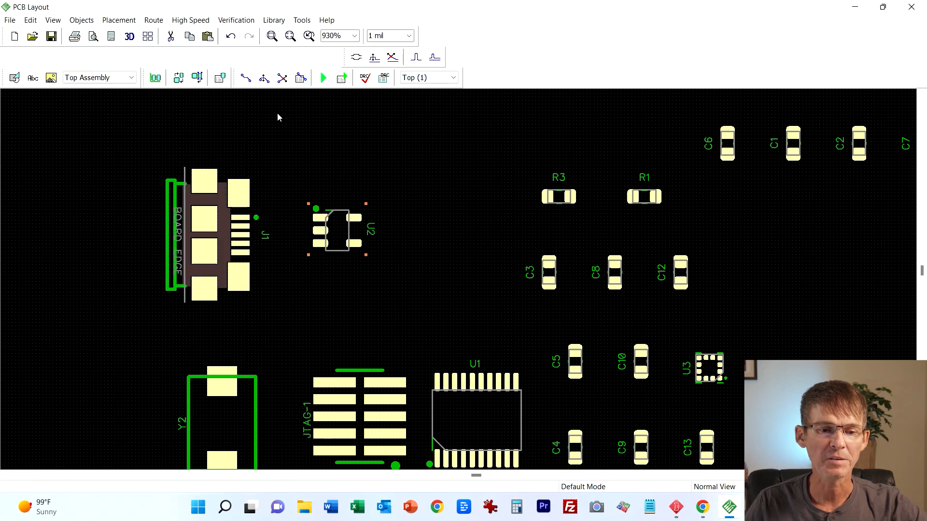
mouse_move(321, 223)
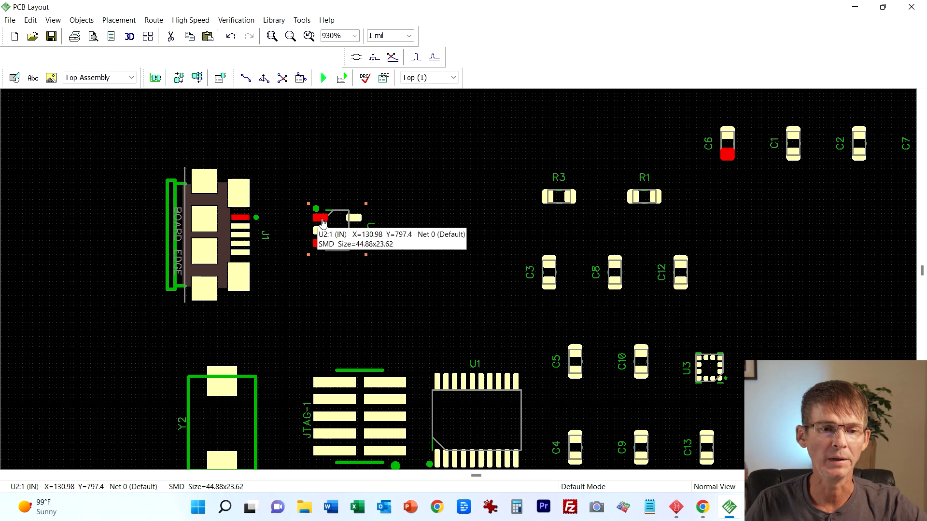
Step: Move U3 to the right of U2 and rotate it 180°
scroll(321, 223, down, 1)
drag(703, 346, 450, 205)
key(r)
key(r)
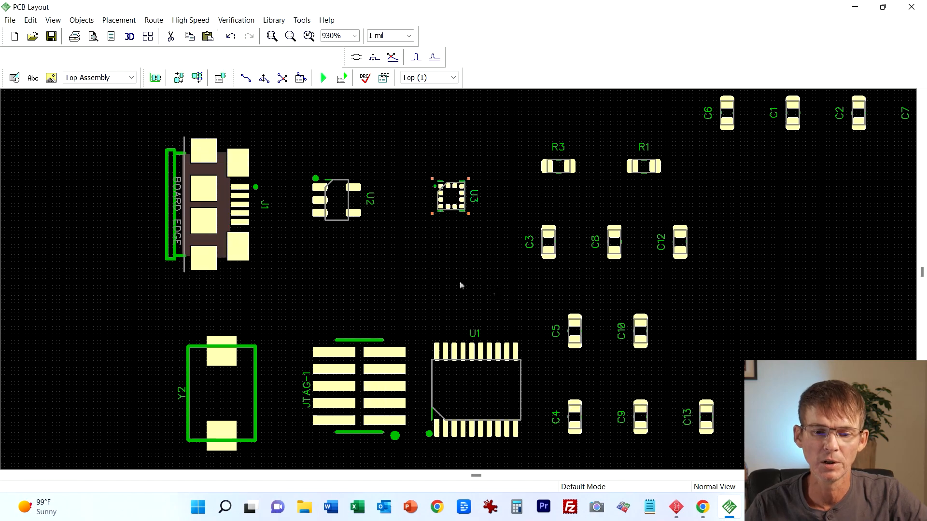
Step: Rotate U1 so its pin 1 dot sits at the upper-left corner, keeping it beside JTAG-1
drag(495, 403, 500, 385)
key(r)
key(r)
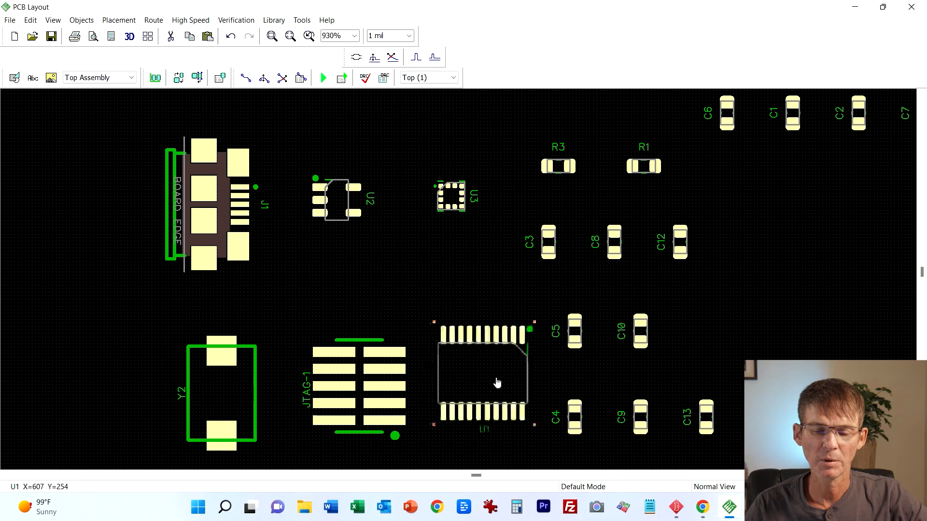
key(r)
drag(465, 385, 456, 388)
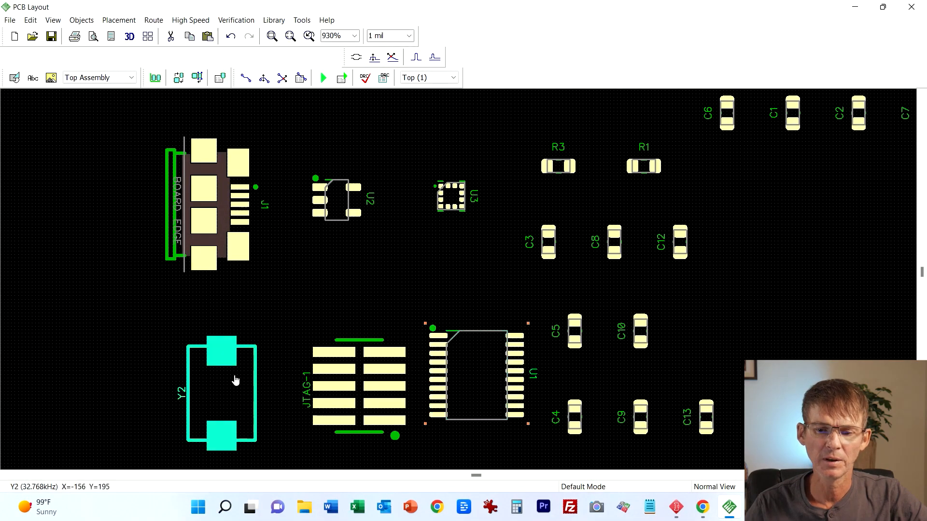
Step: Move Y2 out to the right of the capacitors, and shift JTAG-1 left below J1, rotated 180°
drag(235, 380, 776, 346)
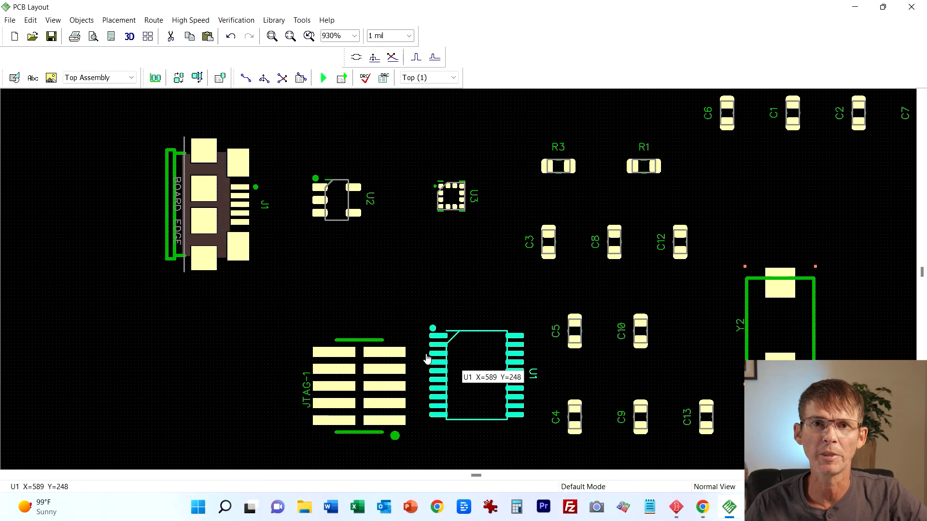
drag(366, 394, 299, 379)
key(r)
key(r)
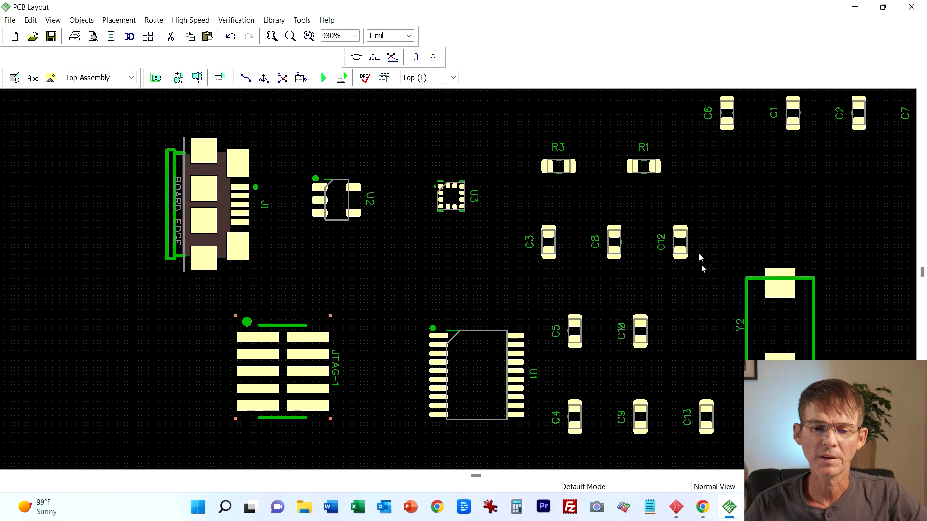
Step: Shift U1 slightly left and gather C6, C1, C2 and C7 in among the other capacitors near Y2
middle_drag(768, 234, 745, 224)
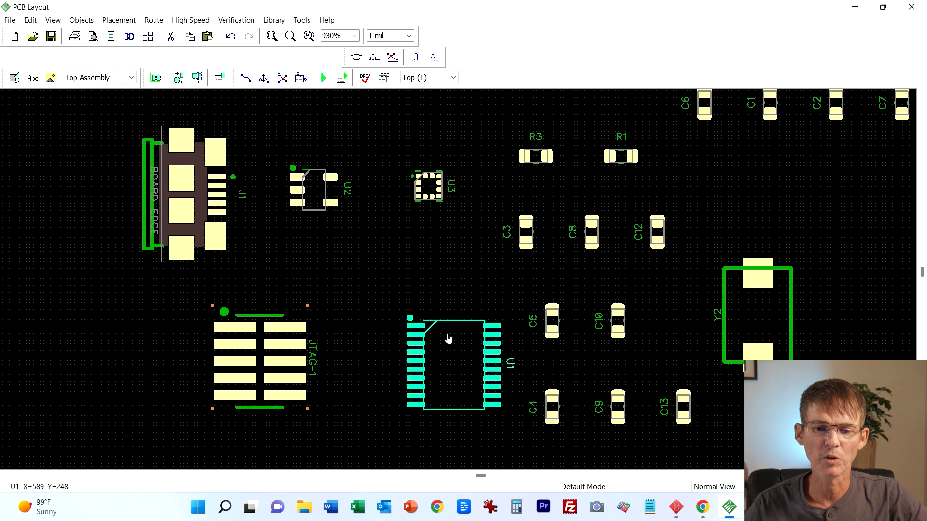
drag(428, 372, 414, 371)
click(709, 111)
drag(711, 112, 658, 310)
drag(769, 115, 692, 226)
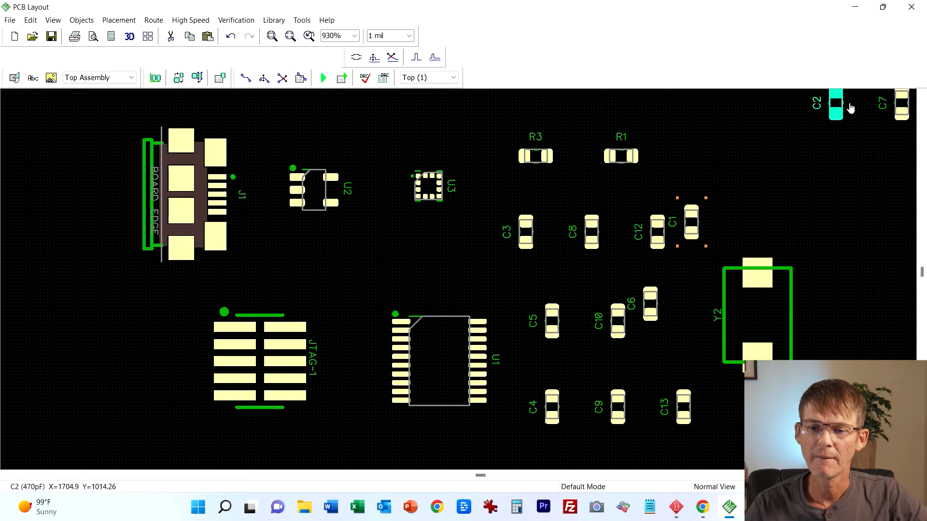
drag(837, 110, 619, 205)
drag(901, 103, 667, 164)
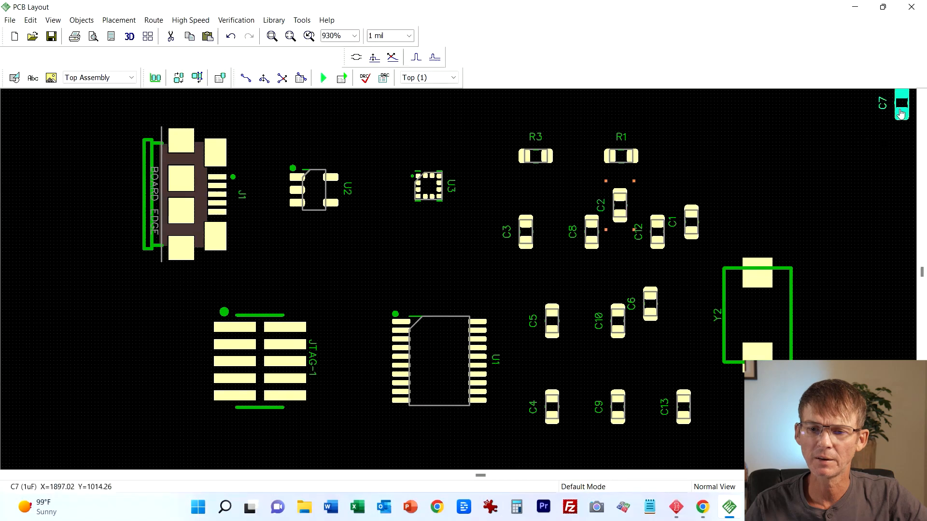
Step: Manually route a straight trace from J1's VBUS pad to U2's IN pad and check the trace's width
mouse_move(216, 234)
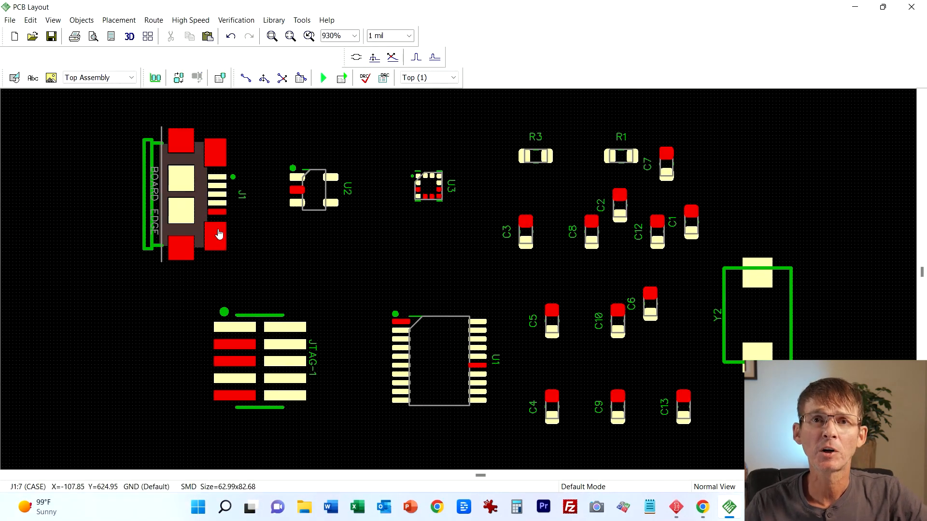
mouse_move(333, 183)
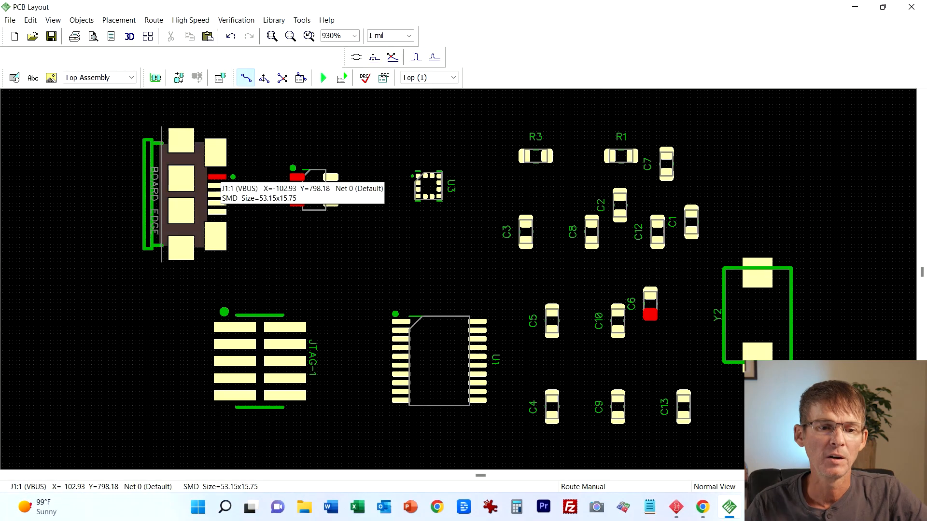
click(219, 177)
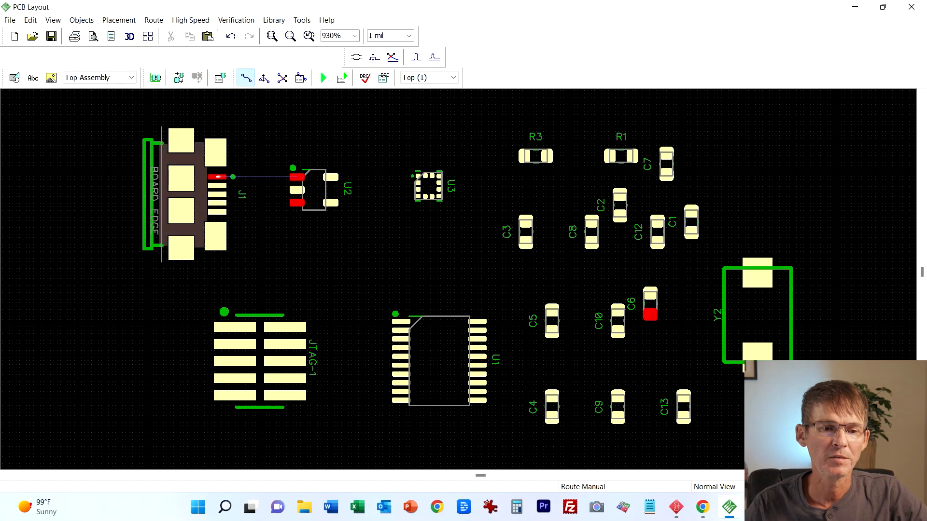
key(Escape)
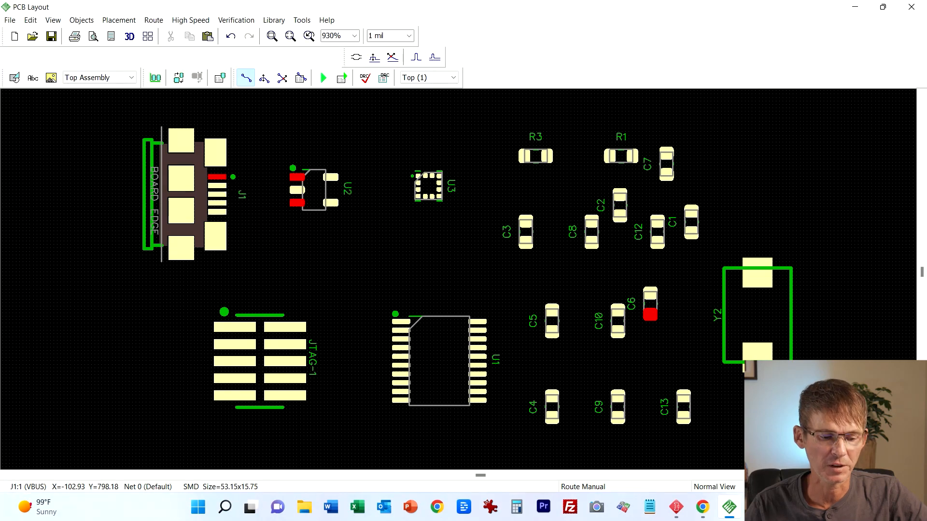
click(233, 177)
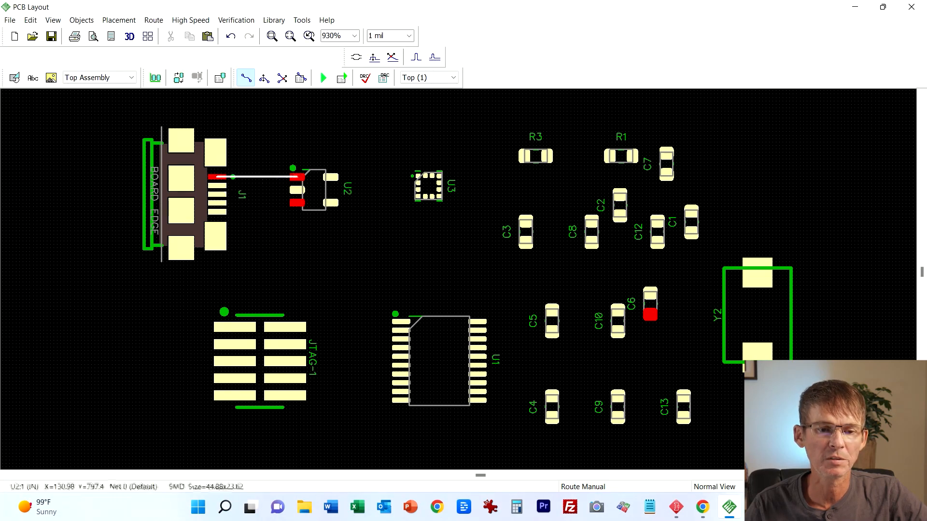
click(297, 177)
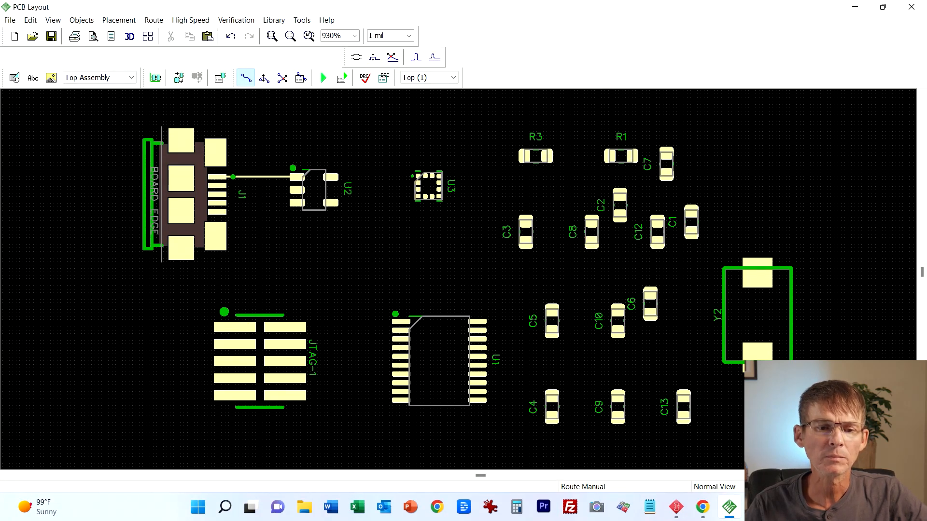
key(Escape)
click(251, 177)
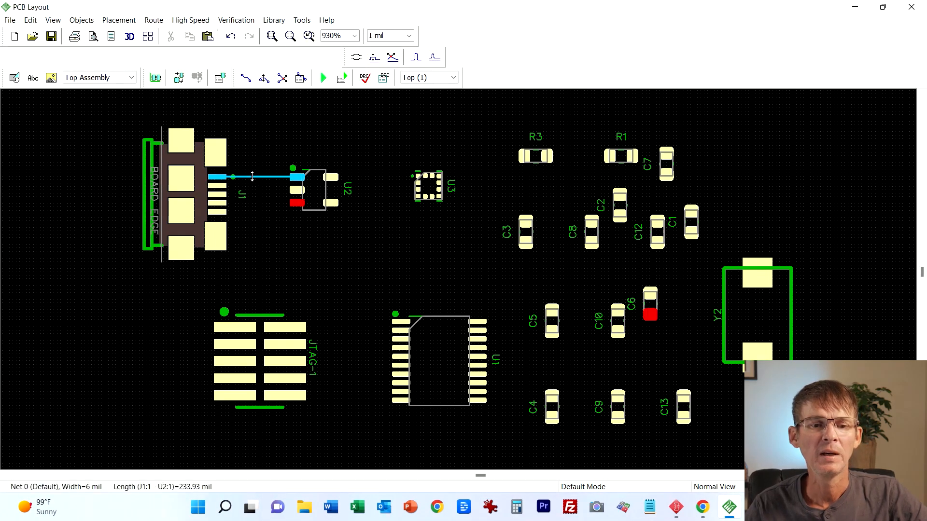
mouse_move(252, 176)
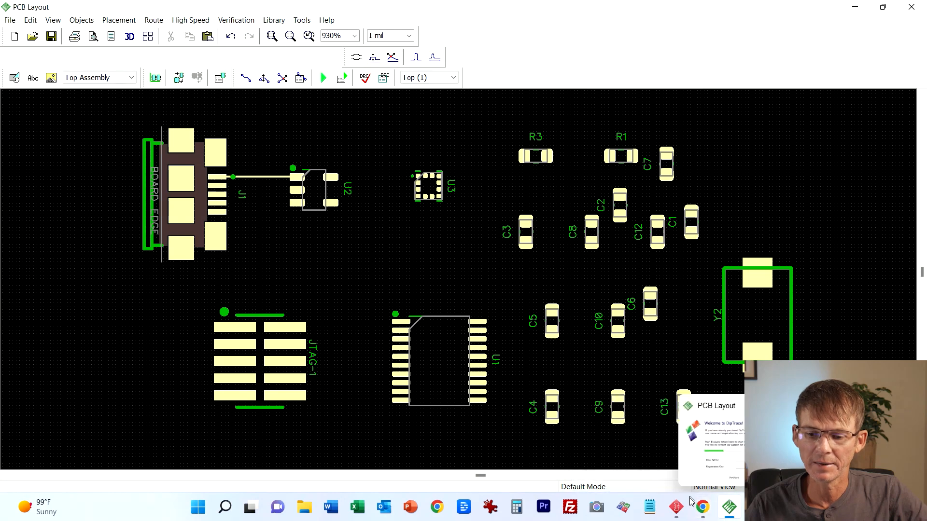
Step: Switch to Chrome and review the inputs and required trace widths in the 4PCB PCB Trace Width Calculator
click(701, 507)
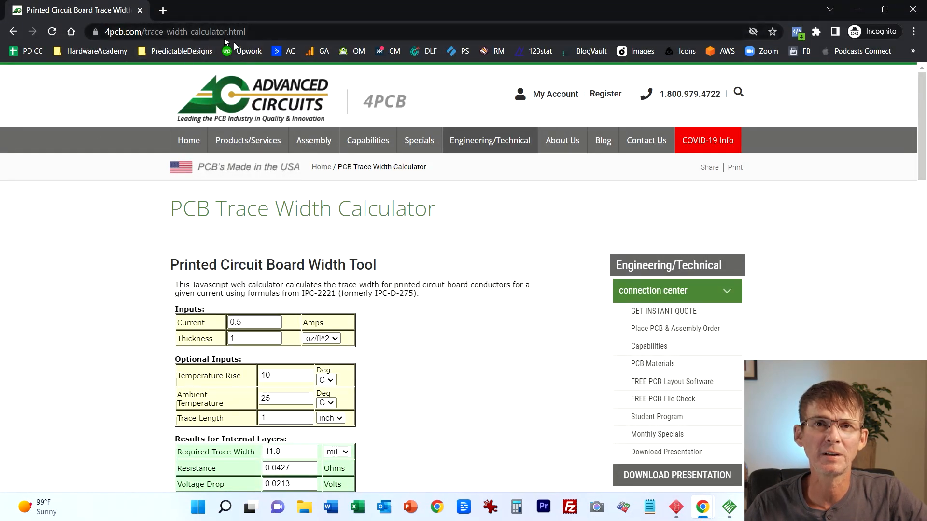
mouse_move(304, 183)
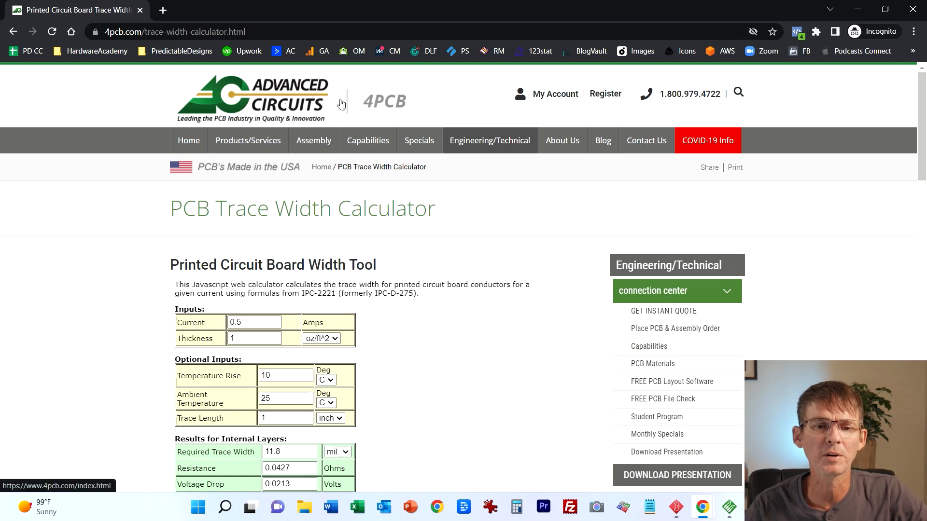
scroll(420, 277, down, 3)
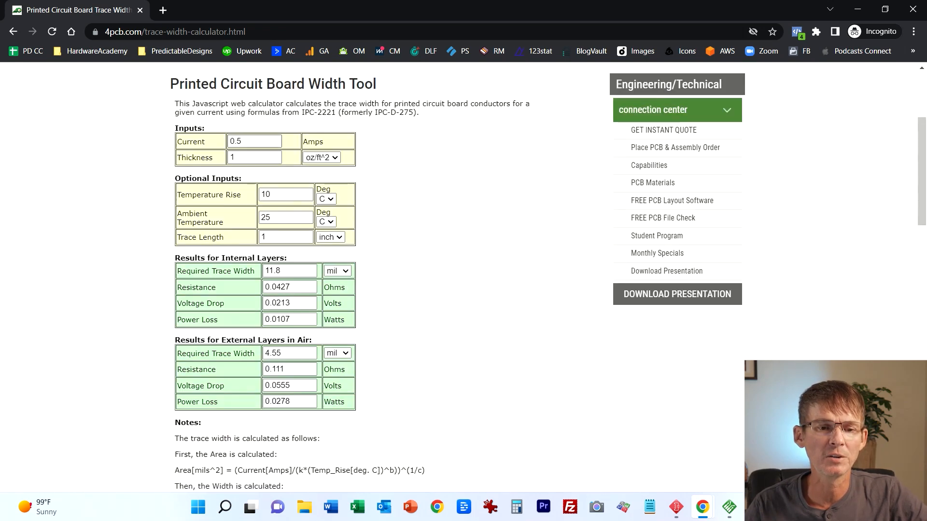
Step: Examine the calculator's current, copper thickness, temperature rise and required trace widths, trying a current of 0.6 A
click(242, 141)
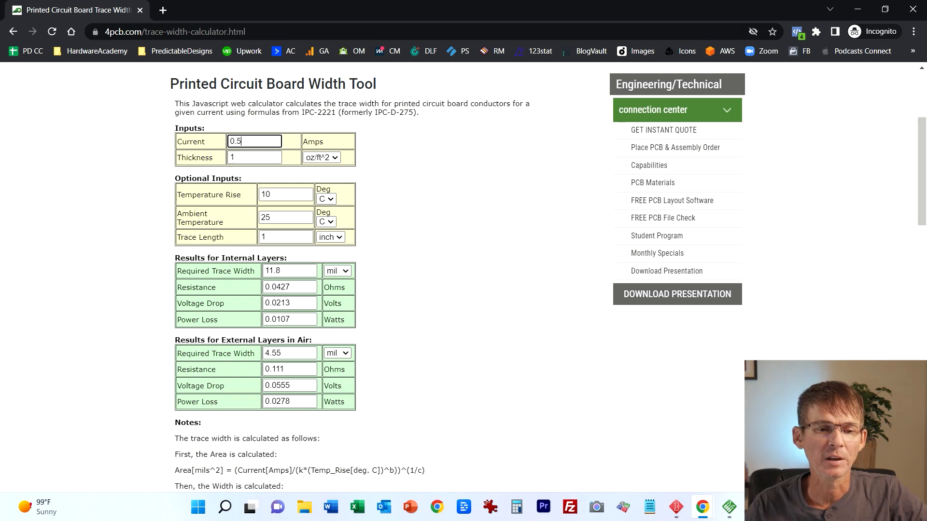
drag(243, 141, 227, 145)
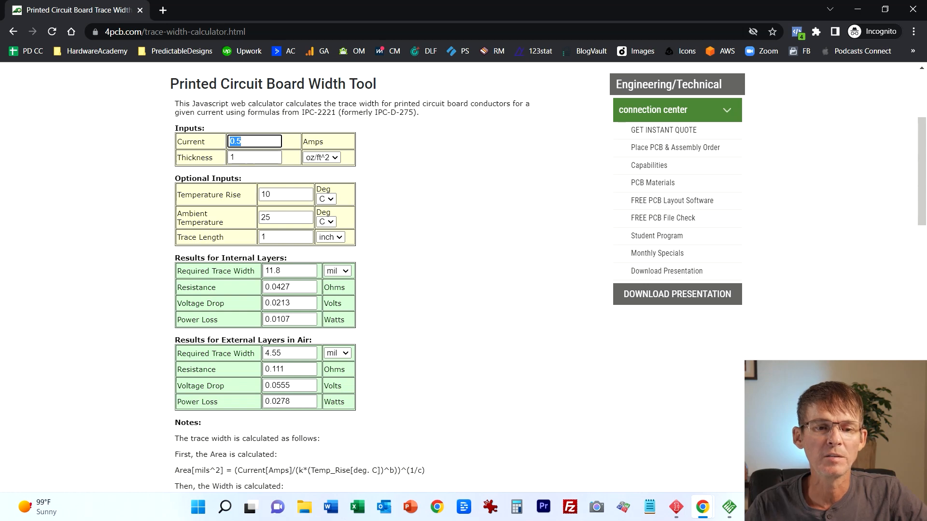
click(243, 158)
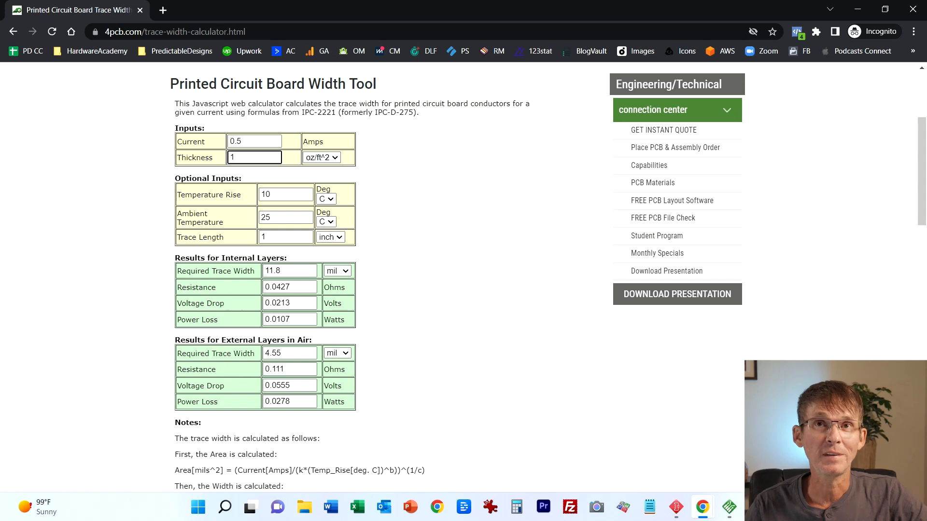
scroll(234, 290, down, 1)
scroll(222, 232, up, 1)
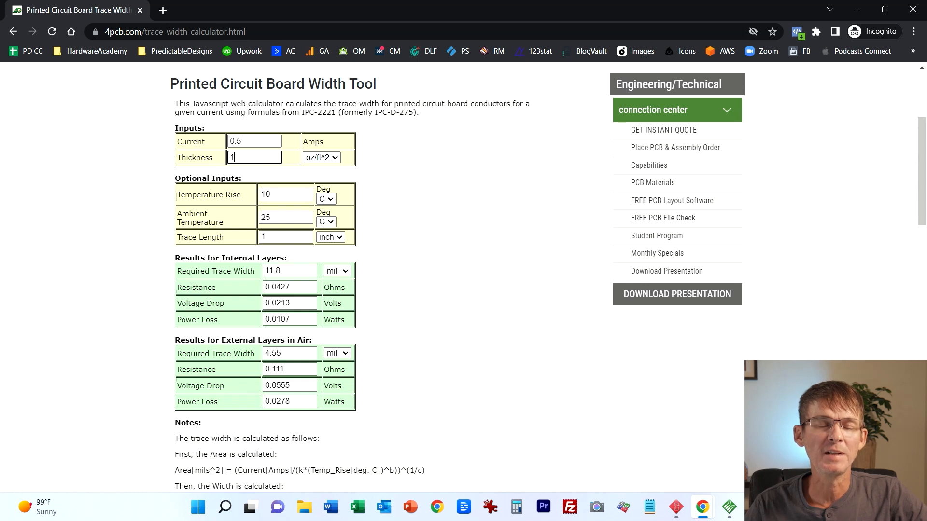
click(271, 194)
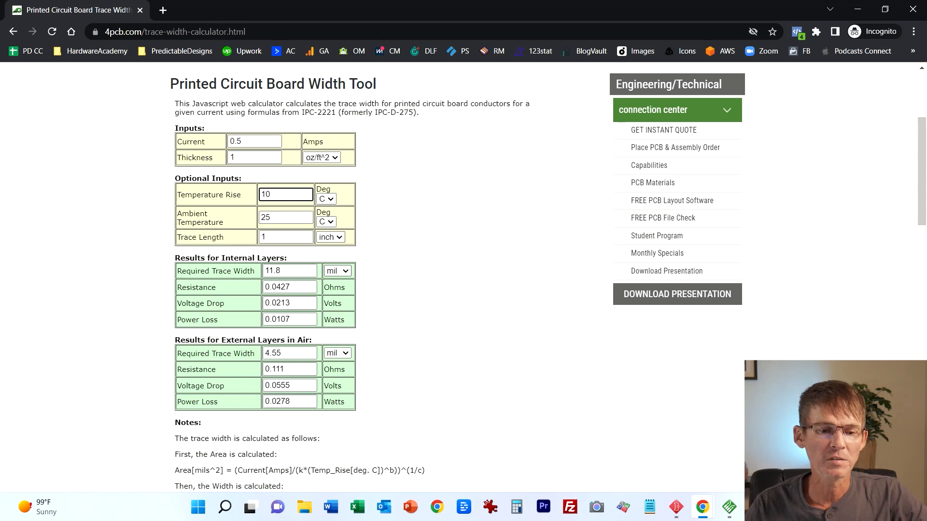
scroll(349, 346, down, 1)
scroll(349, 346, down, 1)
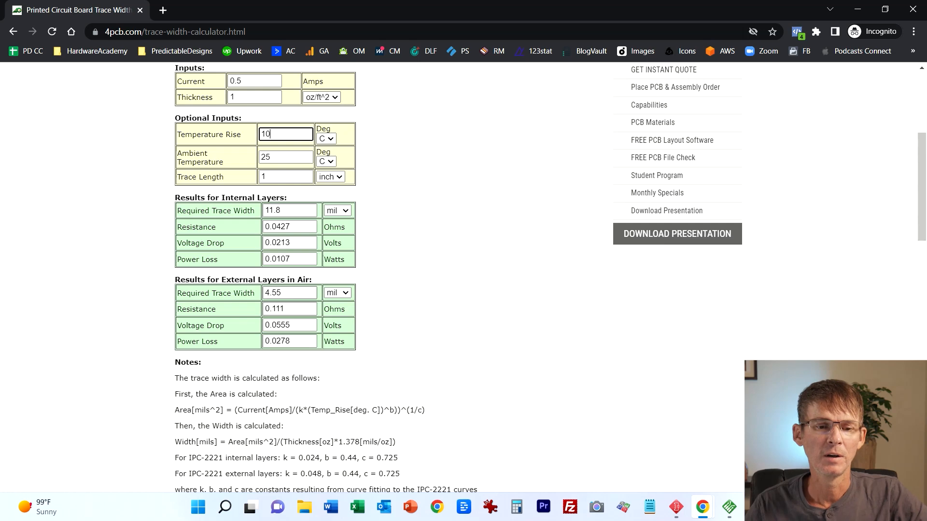
scroll(160, 341, up, 4)
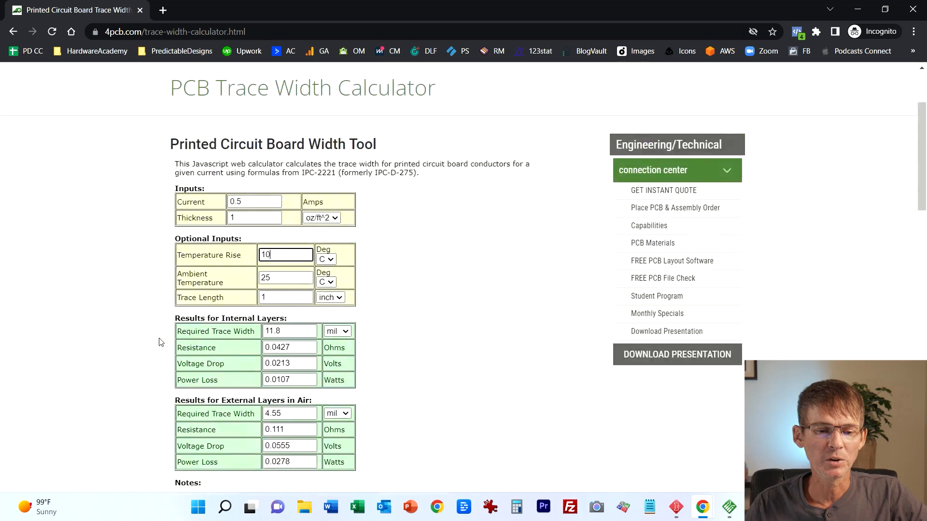
scroll(159, 341, down, 3)
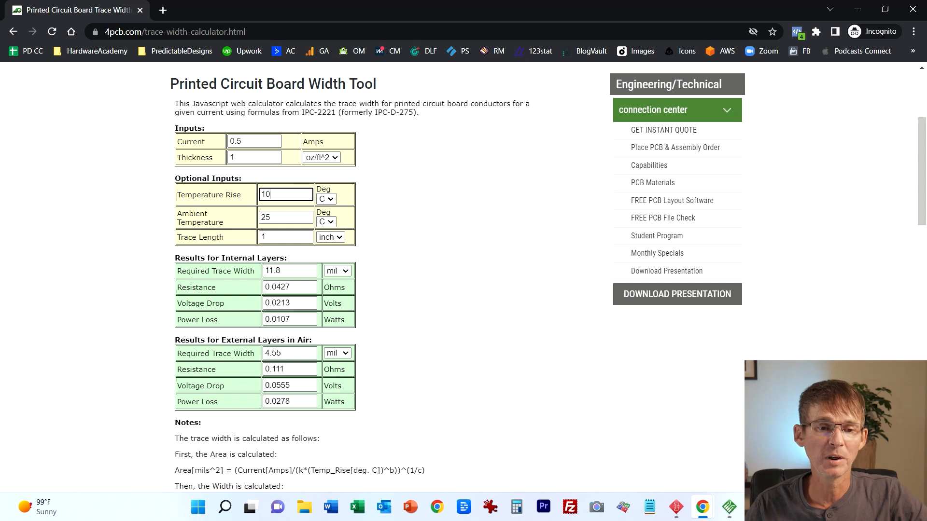
double_click(278, 141)
text(0.6)
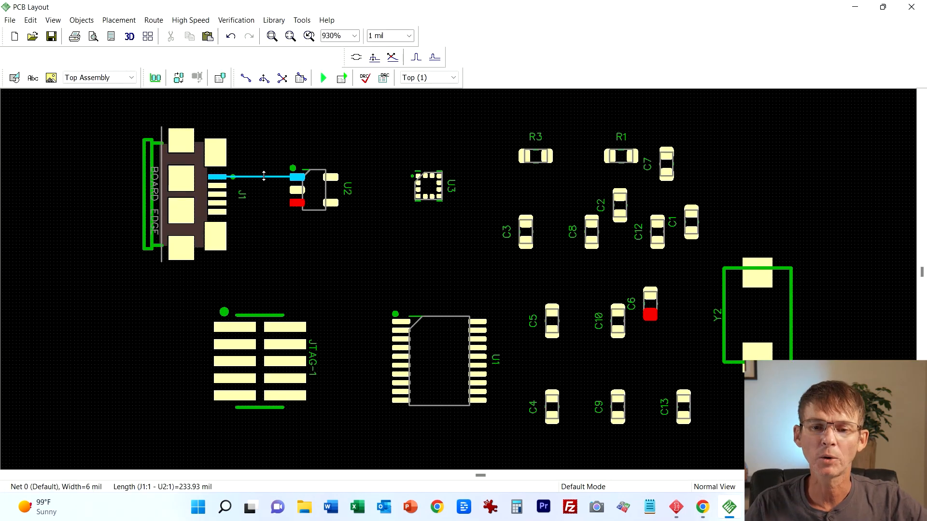
Step: Switch back to PCB Layout and move C6 beside U2, with its Net 0 pad on the trace between J1 and U2
click(288, 177)
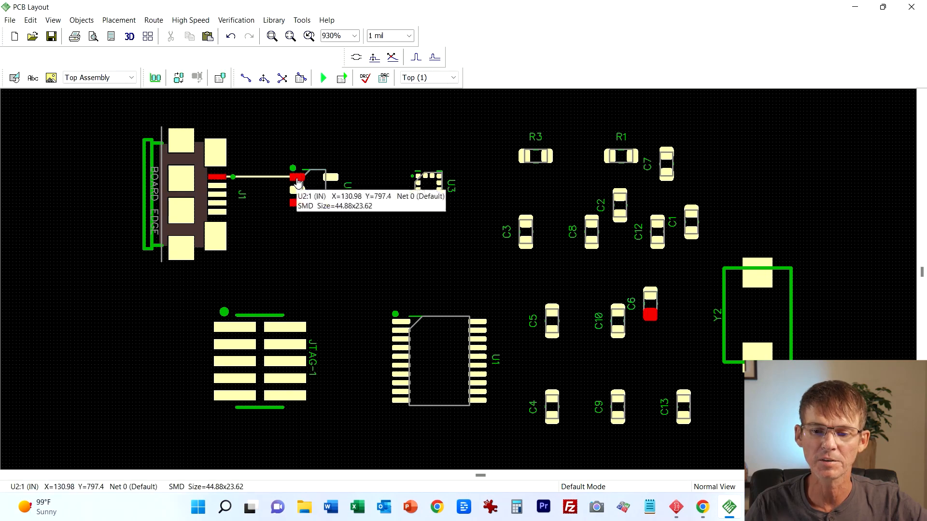
mouse_move(650, 314)
mouse_down()
mouse_move(347, 270)
mouse_move(263, 272)
mouse_move(274, 166)
mouse_move(270, 175)
mouse_up()
key(r)
key(r)
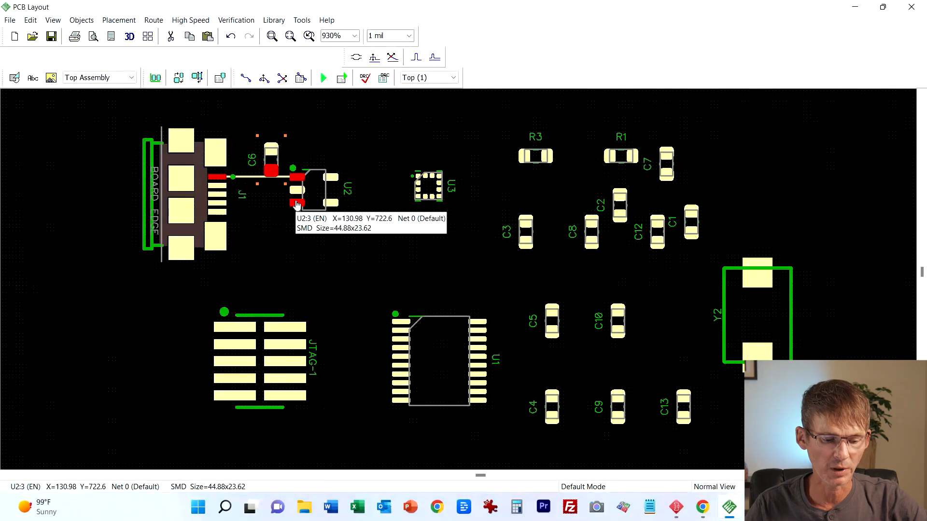
Step: Manually route a trace from U2's EN pad to C6's Net 0 pad
key(w)
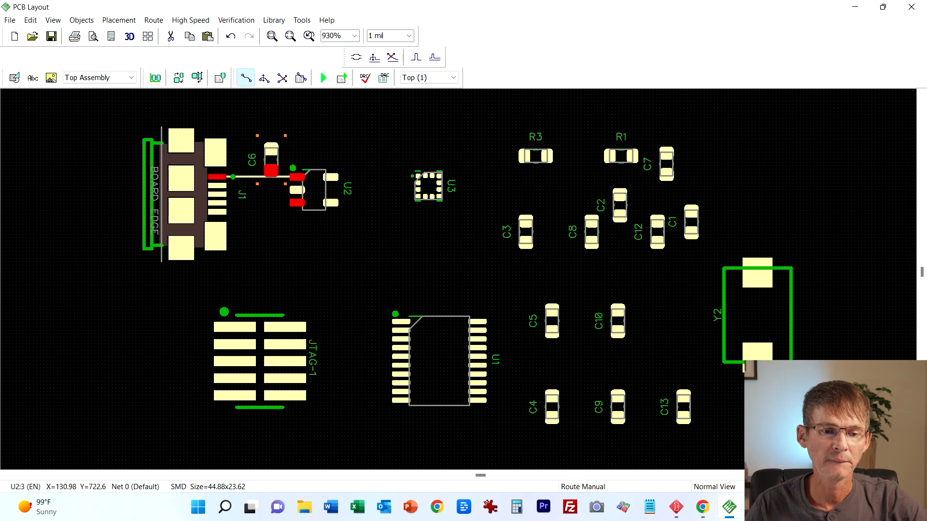
click(298, 202)
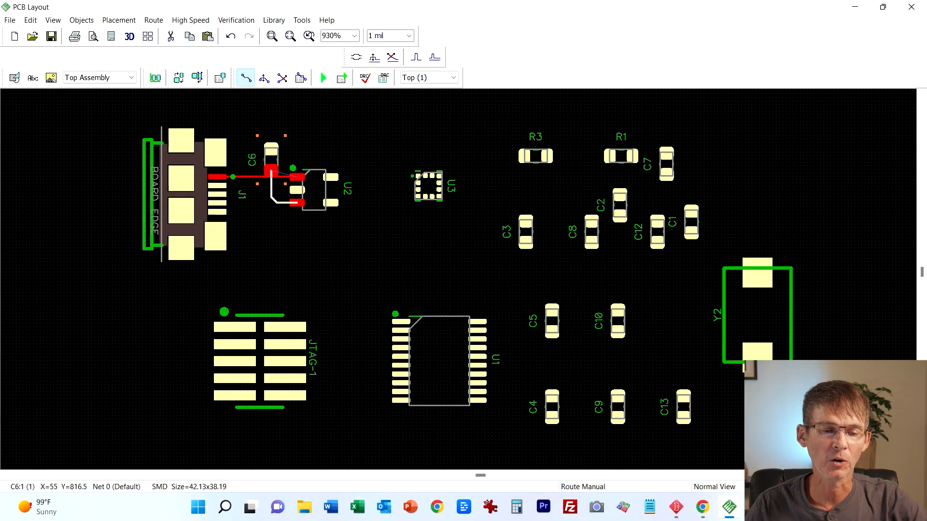
click(271, 170)
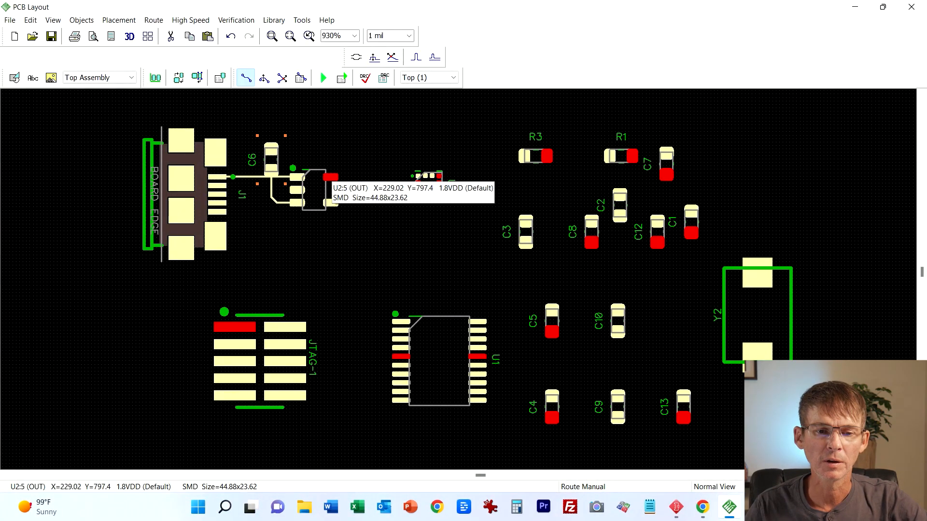
Step: Manually route a free-ended 1.8VDD trace about 160 mil long from U2's OUT pad toward U3
click(331, 177)
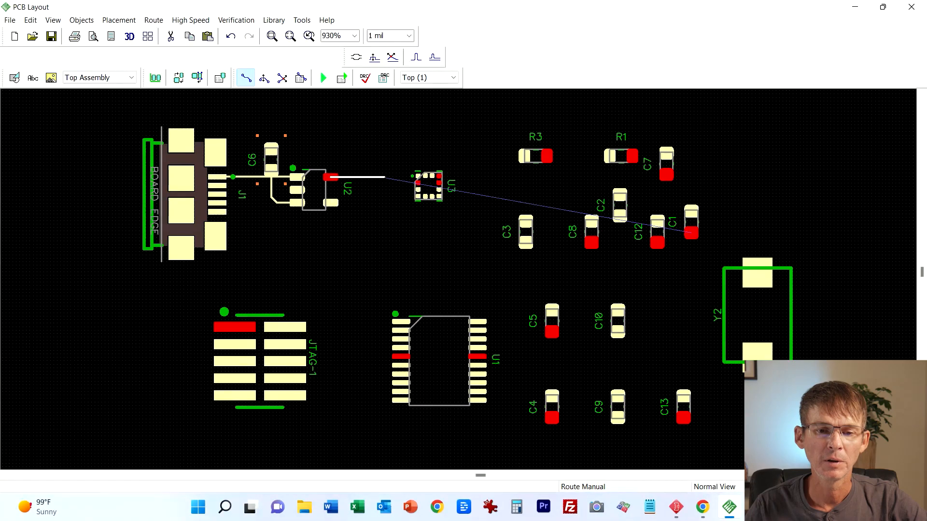
right_click(384, 177)
click(405, 184)
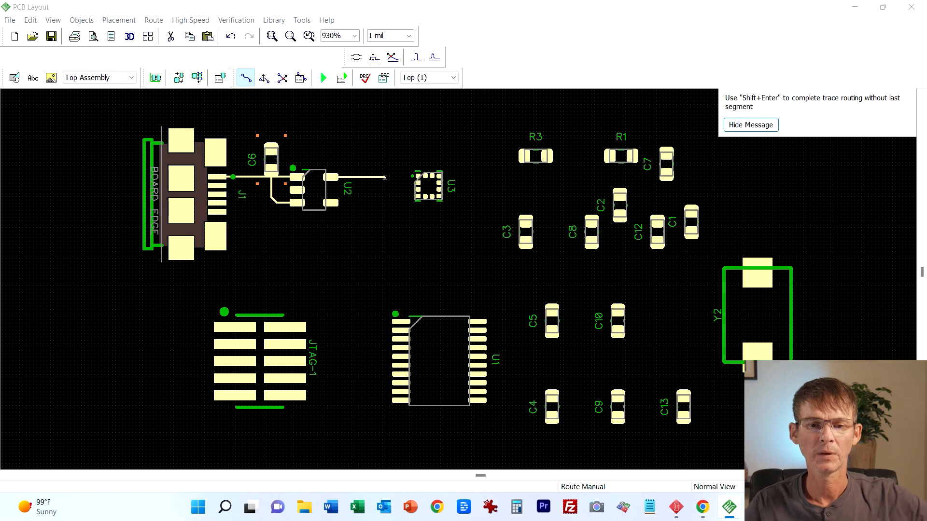
click(401, 217)
click(750, 125)
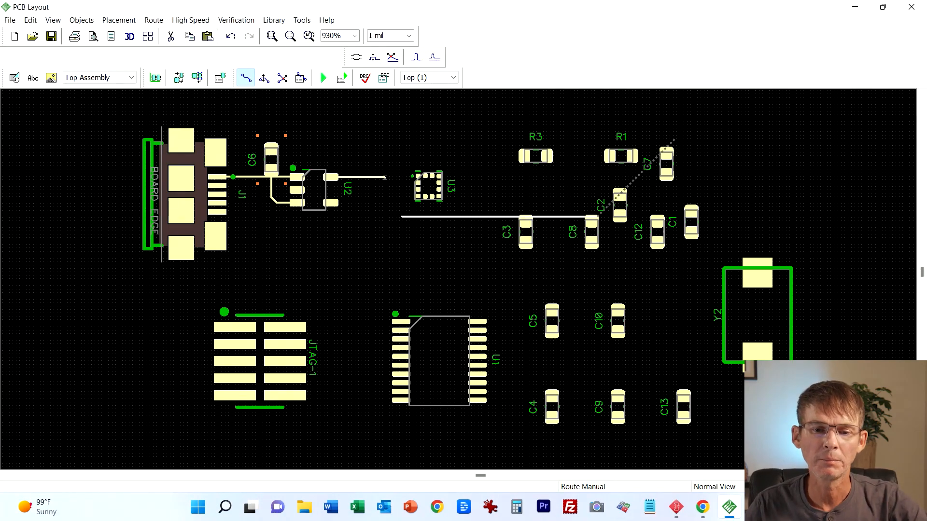
key(Escape)
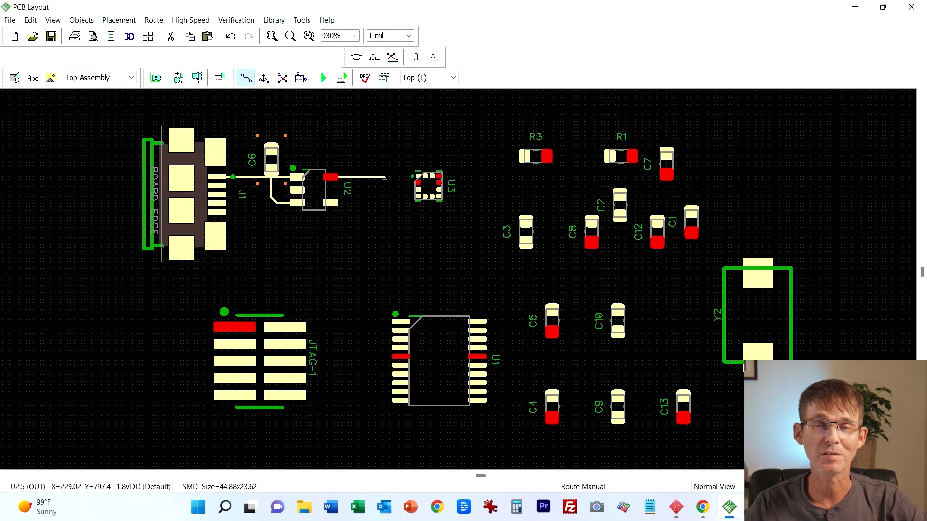
click(330, 177)
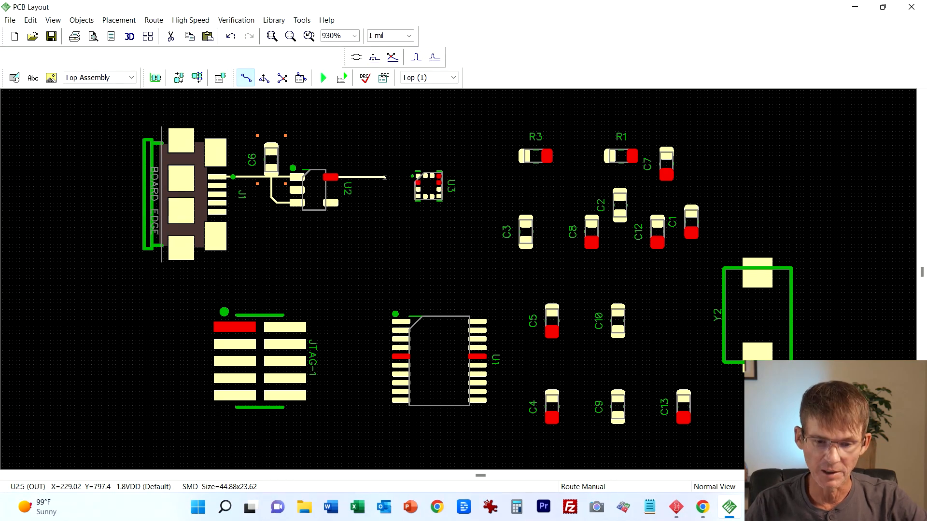
key(Escape)
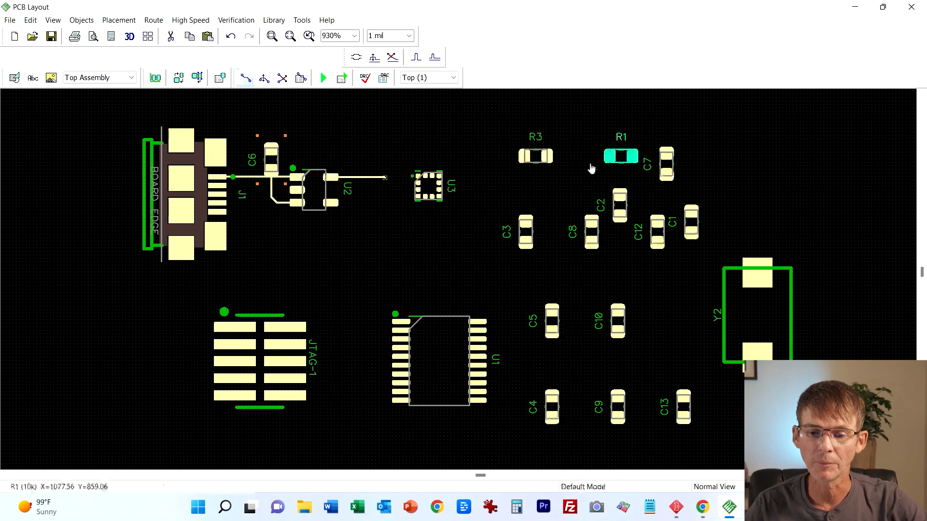
Step: Move C1 beside U2 so that its 1.8VDD pad sits on the trace from U2's OUT pad
mouse_move(699, 234)
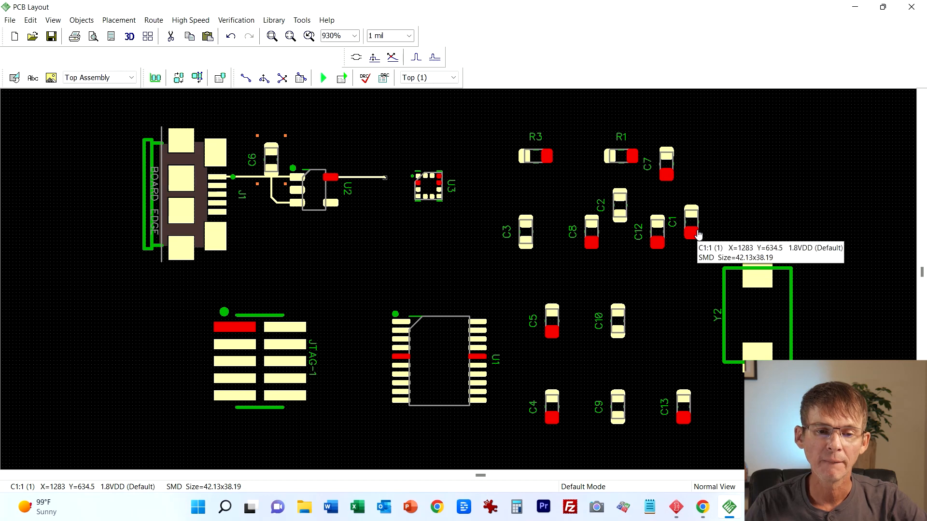
drag(699, 234, 360, 168)
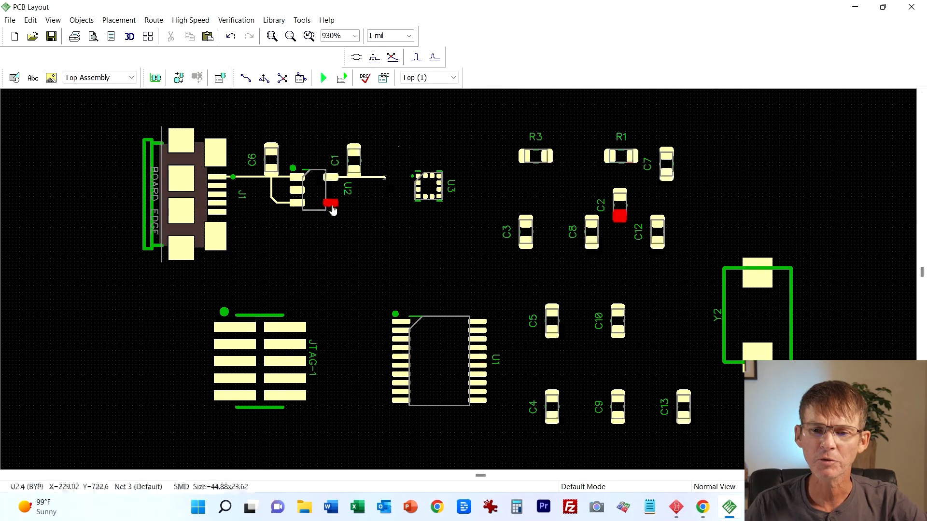
Step: Place C2 beside U2's BYP pad, rotated 180°, and manually route a trace between that pad and C2
mouse_move(332, 206)
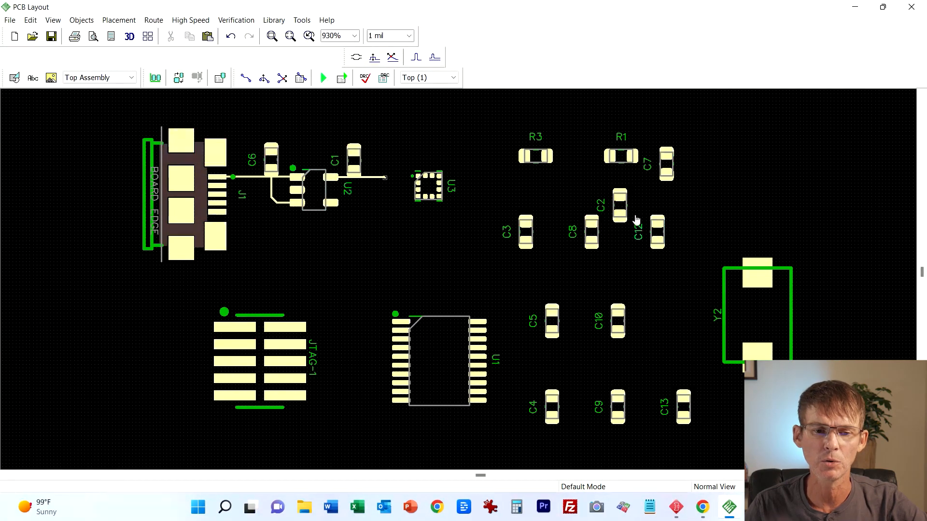
drag(622, 217, 357, 205)
key(r)
key(r)
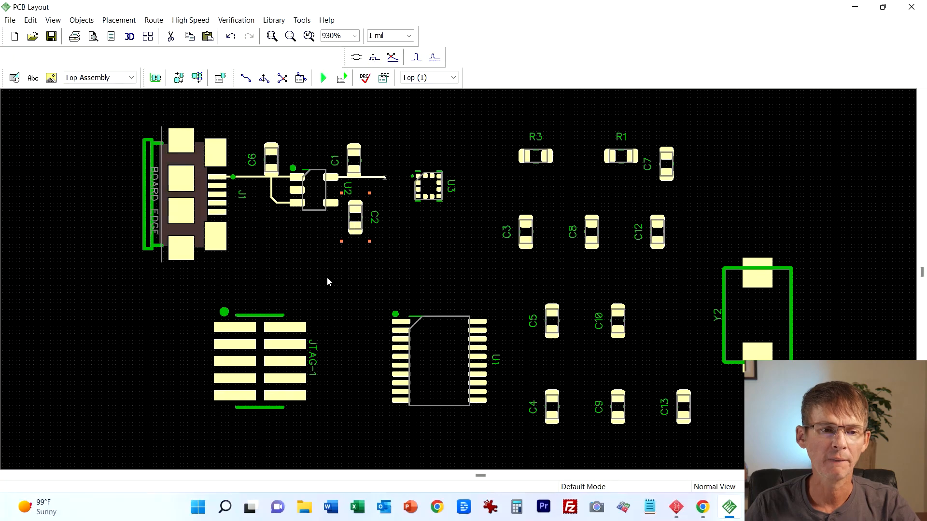
click(246, 78)
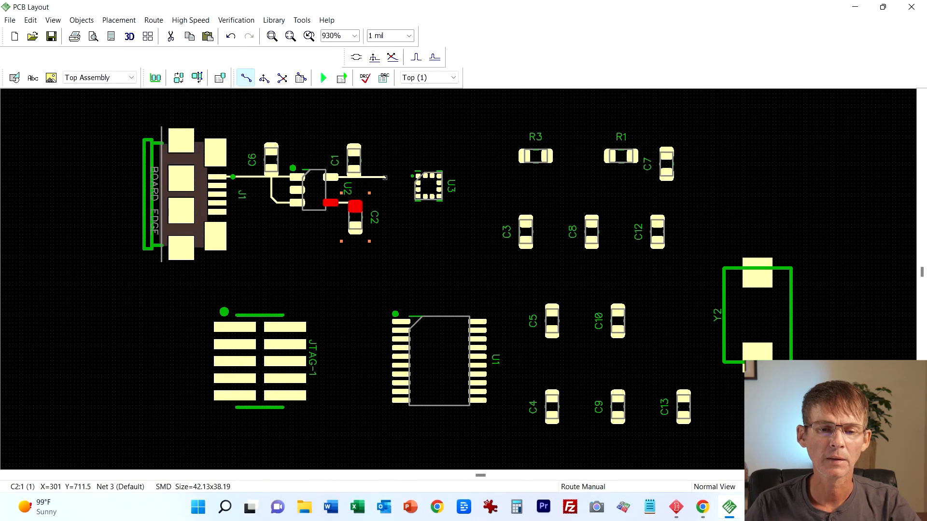
key(Escape)
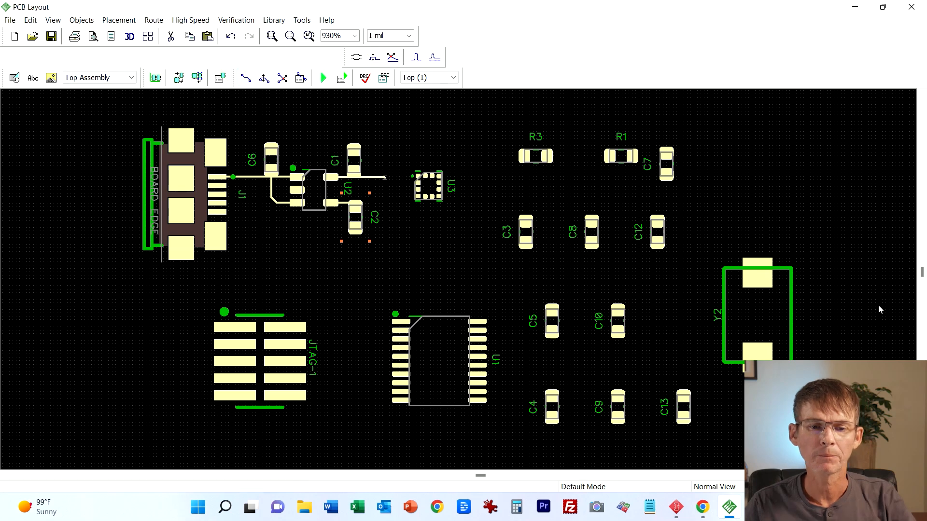
Step: Examine the free-ended 1.8VDD trace from U2's OUT pad, including its width, length and the pads on its net
click(373, 177)
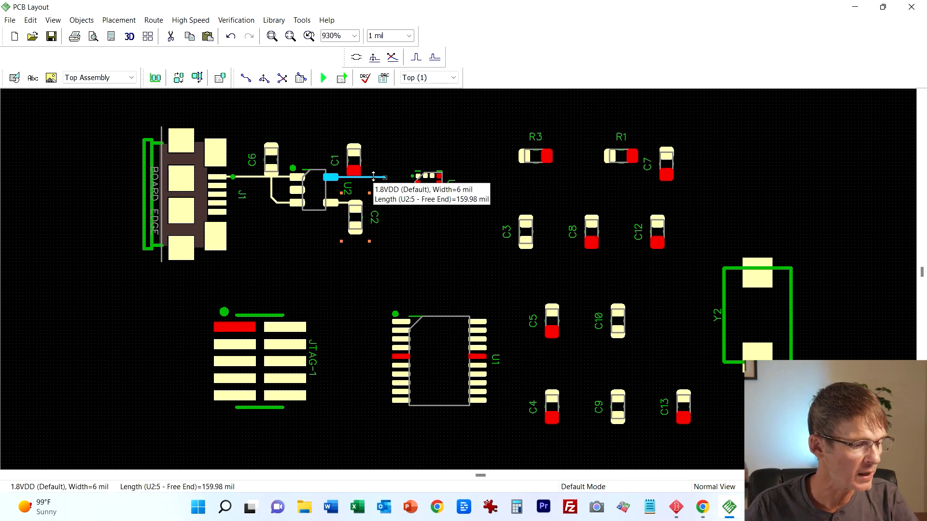
click(403, 155)
click(429, 192)
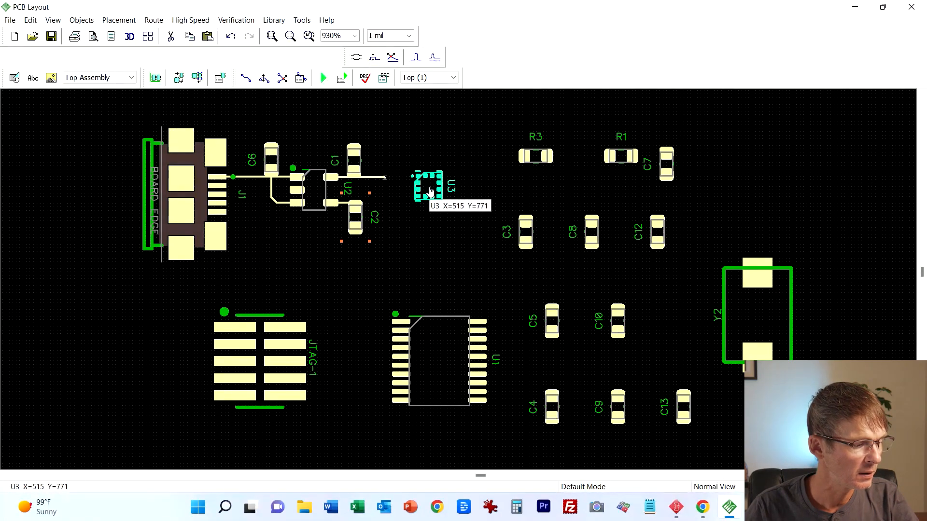
click(398, 181)
click(376, 177)
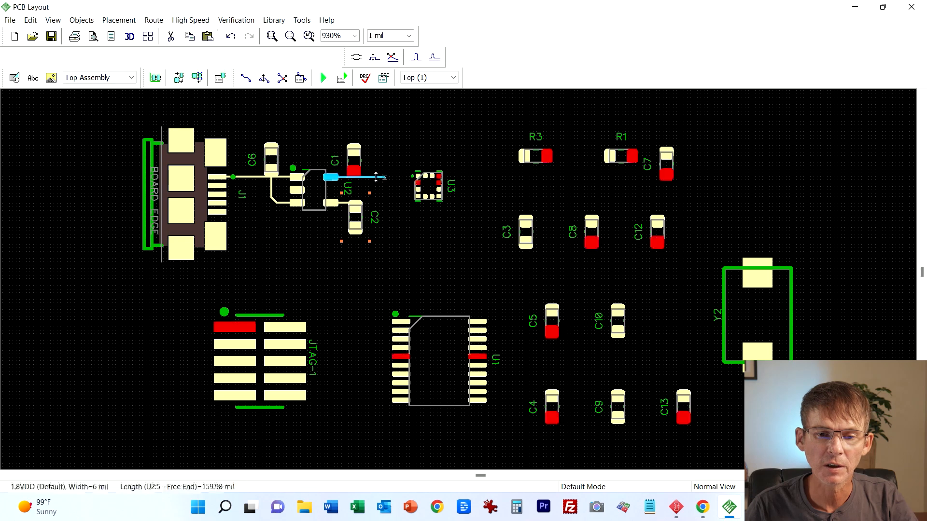
click(482, 198)
click(373, 179)
click(376, 185)
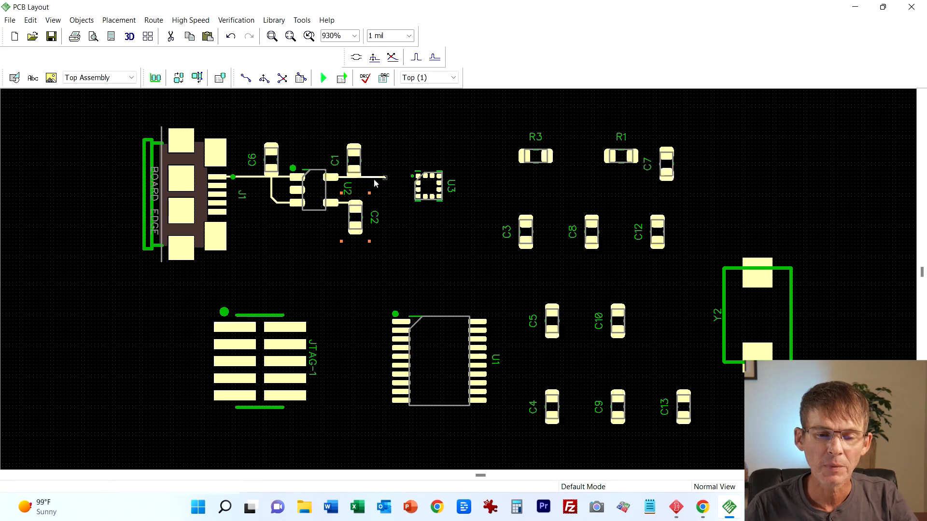
click(374, 178)
Step: Inspect U3's CS and VDD pads to see where the 1.8VDD net has to connect
click(425, 188)
click(419, 186)
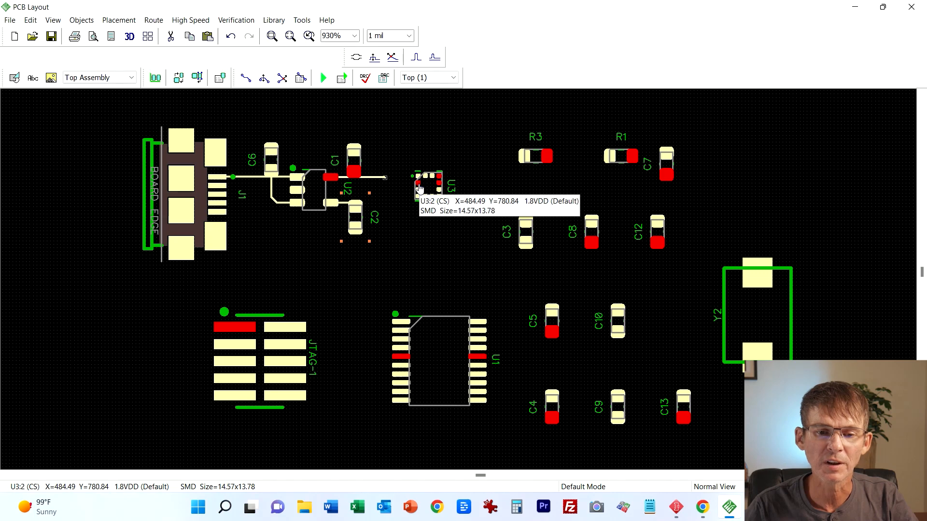
click(418, 187)
click(418, 187)
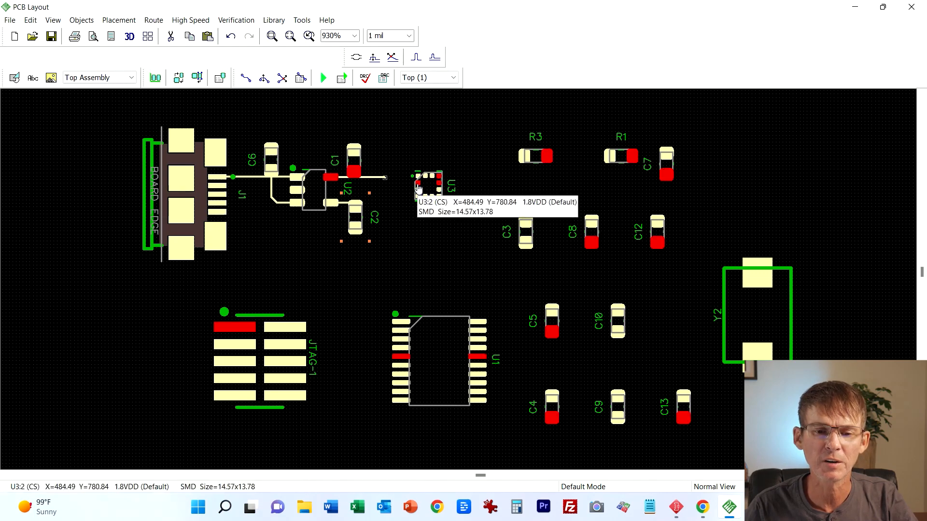
click(418, 188)
click(418, 187)
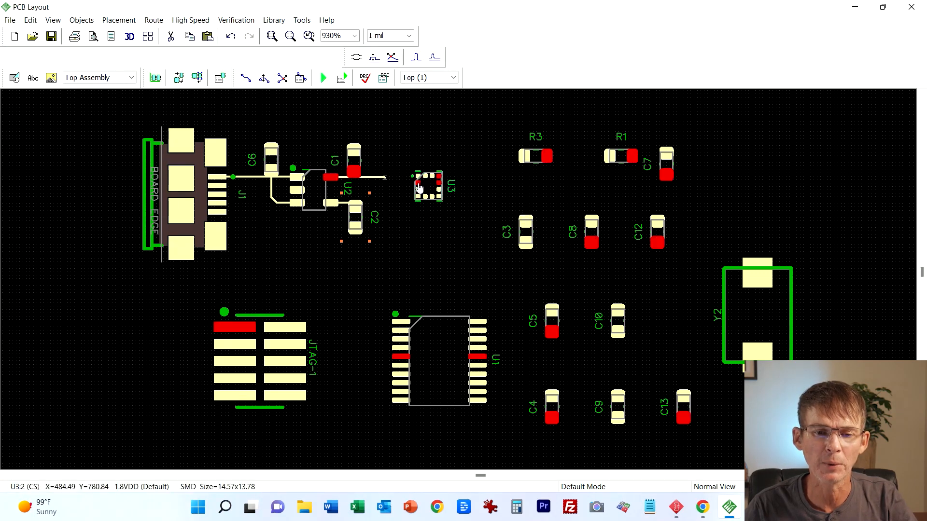
click(419, 188)
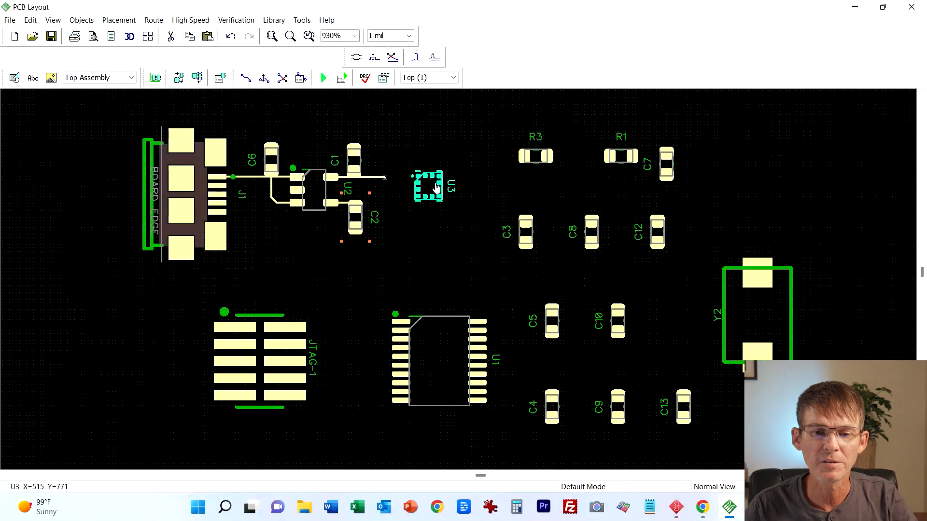
click(439, 183)
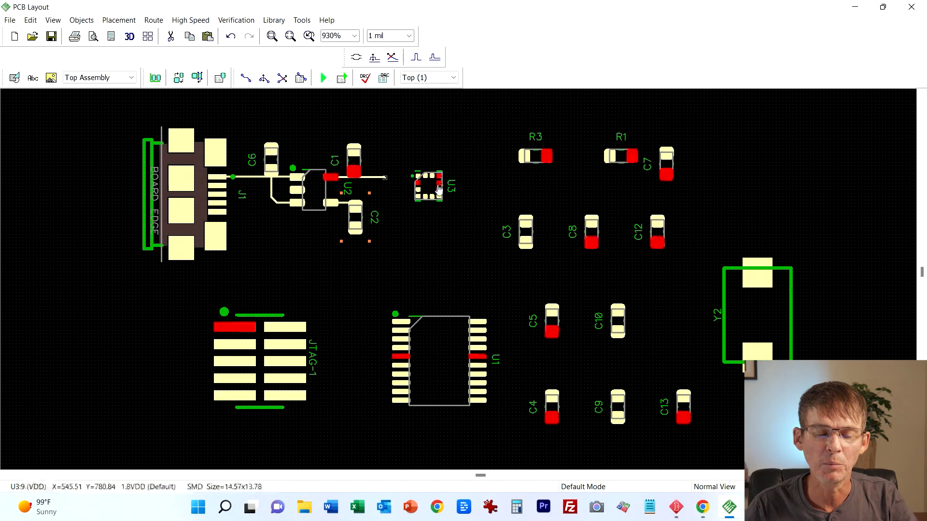
Step: Rotate U3 by 180° so that its VDD and VDD_IO pads face U2
click(440, 184)
click(439, 183)
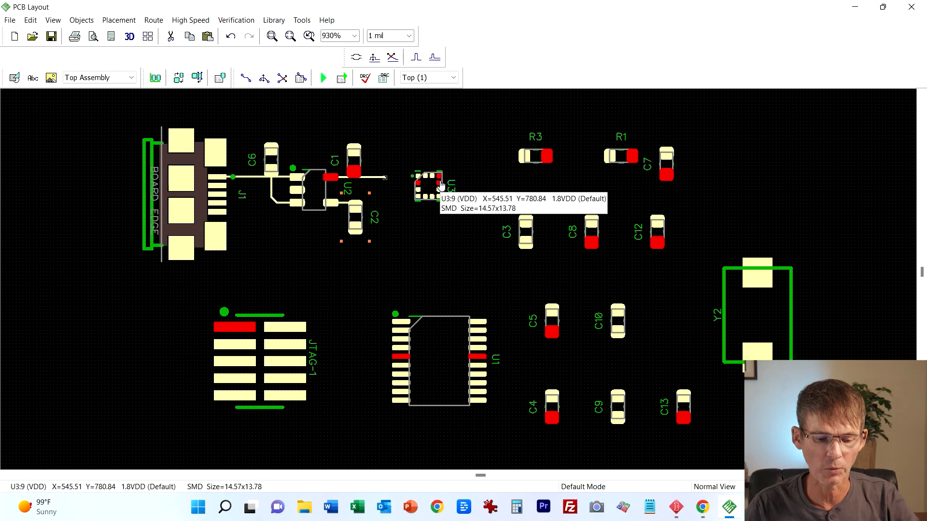
click(440, 183)
key(r)
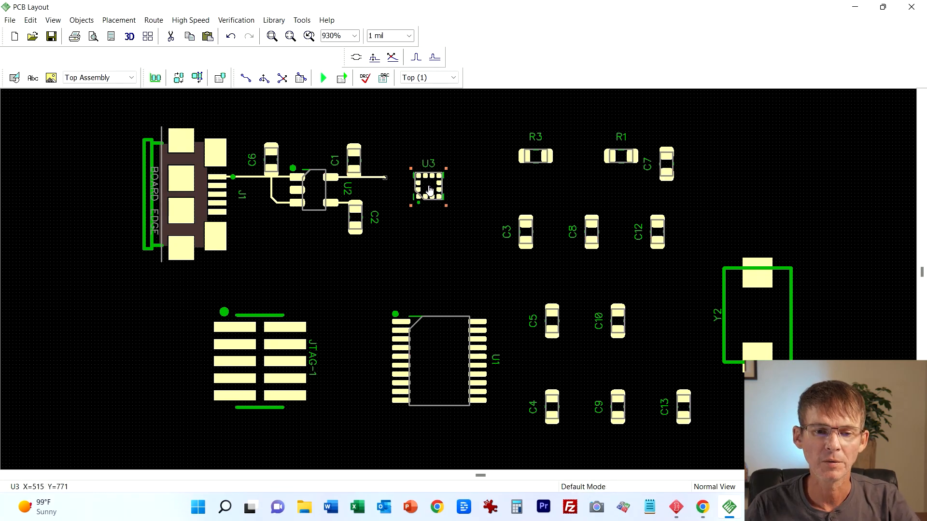
click(418, 180)
click(418, 181)
click(418, 180)
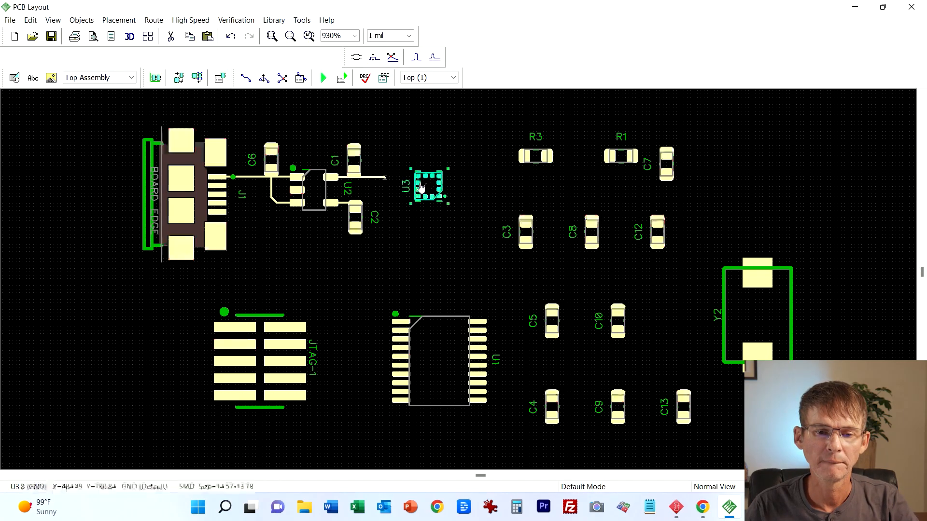
key(r)
click(418, 199)
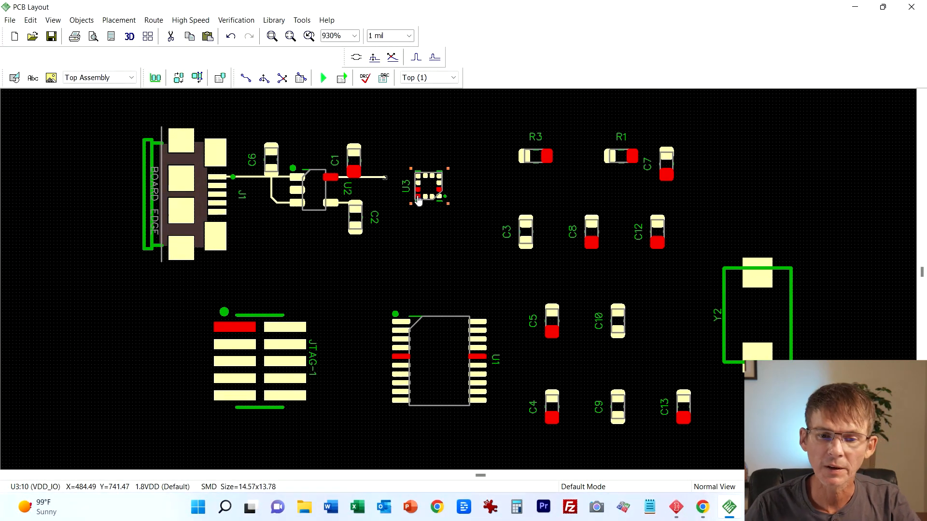
Step: Move U3 to the free end of the 1.8VDD trace, aligning its VDD pad with the trace
mouse_move(418, 200)
mouse_down()
mouse_move(429, 190)
mouse_move(393, 182)
mouse_up()
scroll(389, 184, up, 8)
scroll(347, 209, up, 2)
drag(443, 137, 445, 139)
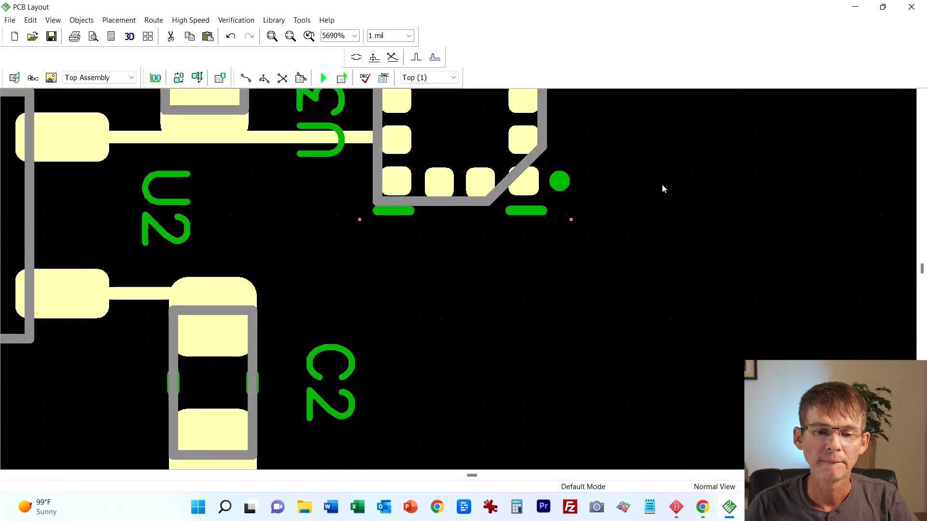
middle_drag(661, 186, 709, 290)
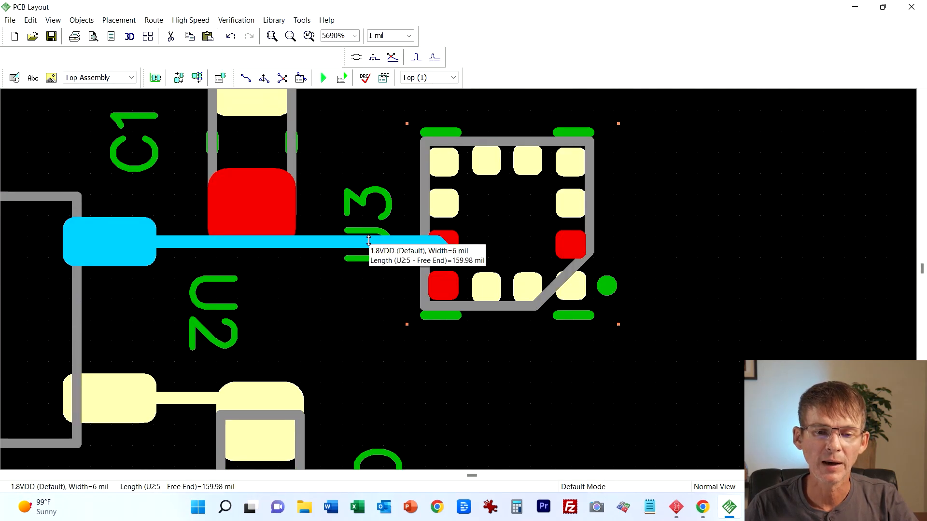
click(492, 256)
click(495, 262)
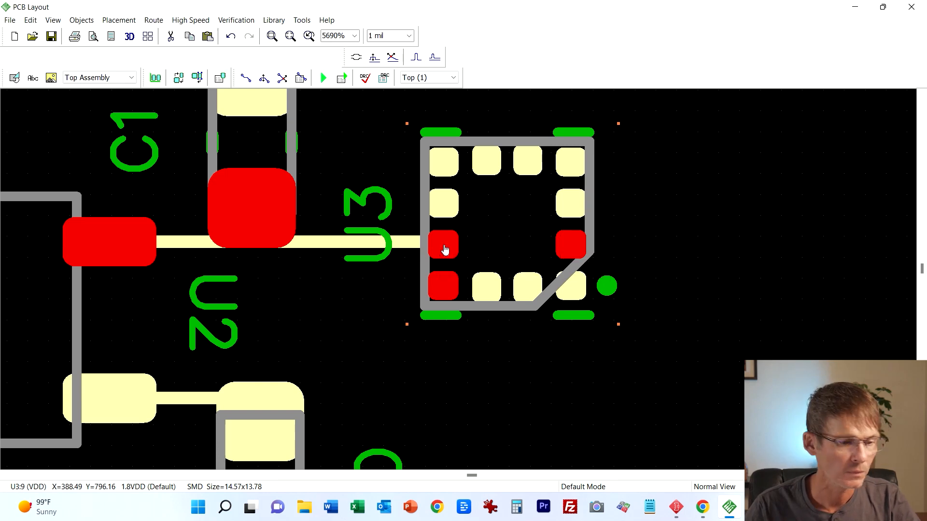
Step: Shift U3 farther away from C1, with the 1.8VDD trace extended to its VDD pad
scroll(396, 347, down, 1)
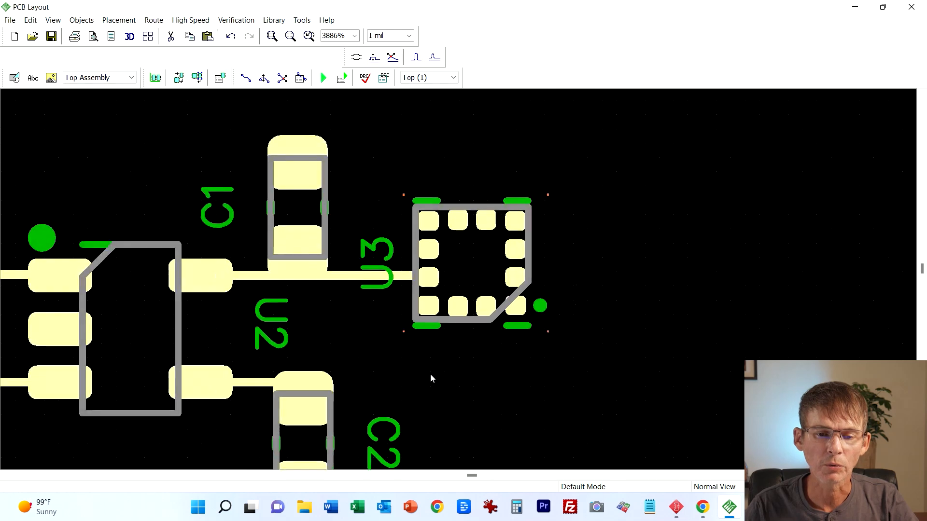
scroll(431, 378, down, 3)
drag(384, 109, 578, 330)
drag(485, 238, 560, 238)
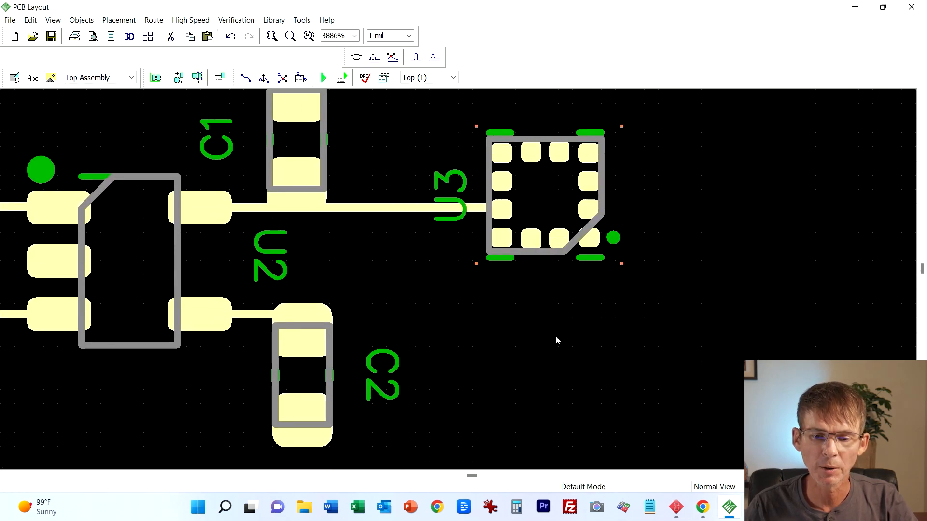
Step: Bring C12 and C11 from the unplaced parts to the area just above U3 and the 1.8VDD trace
scroll(554, 338, down, 8)
middle_drag(493, 363, 388, 290)
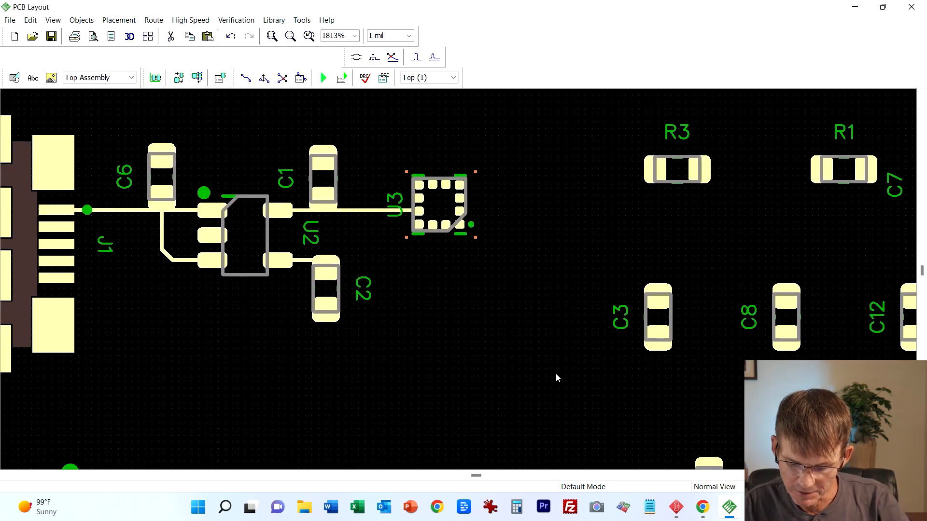
scroll(618, 384, down, 7)
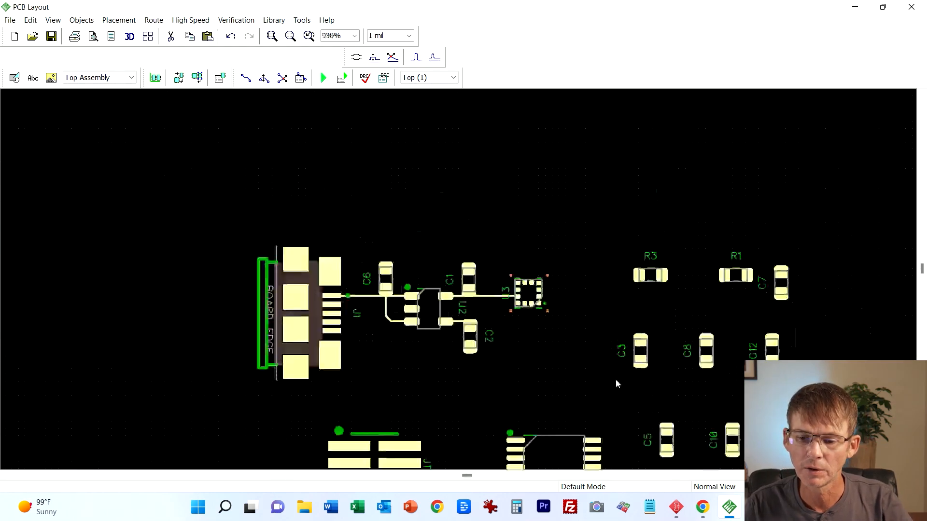
middle_drag(615, 383, 423, 251)
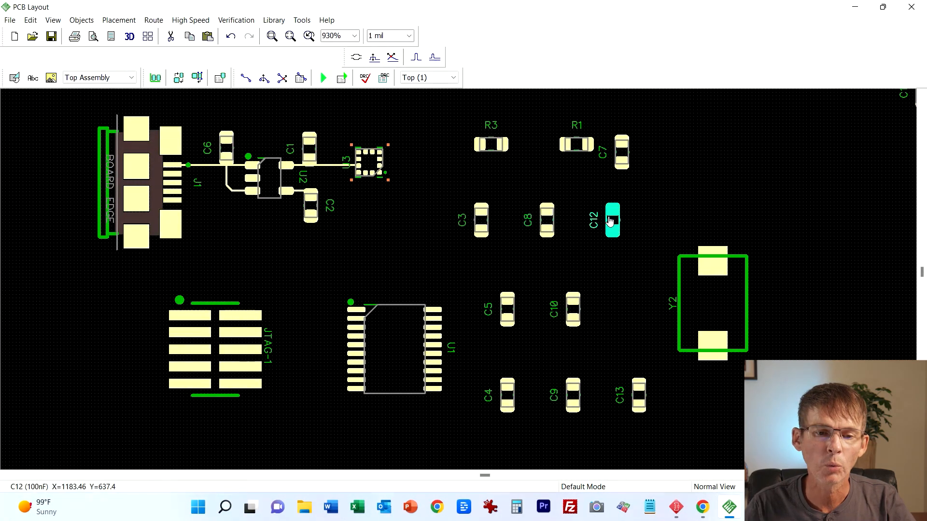
drag(611, 220, 365, 127)
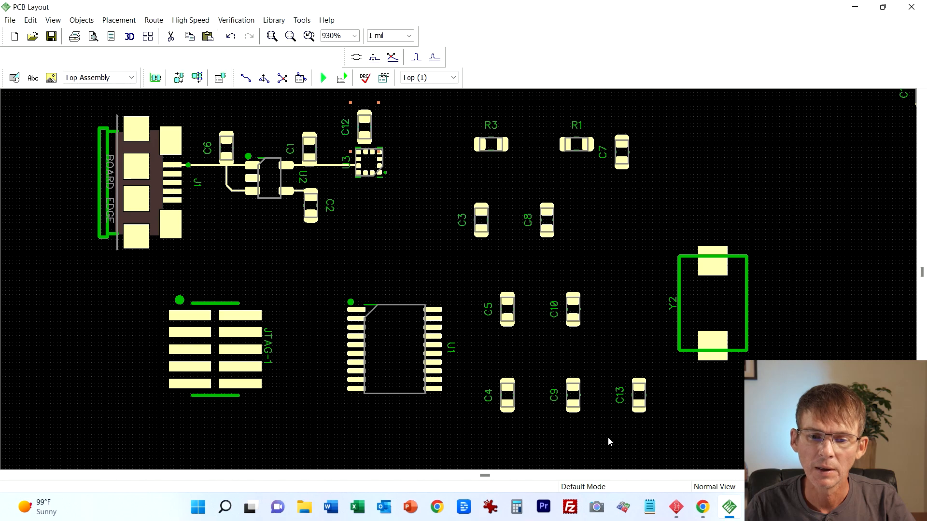
scroll(594, 357, down, 2)
drag(819, 173, 423, 195)
scroll(423, 195, up, 7)
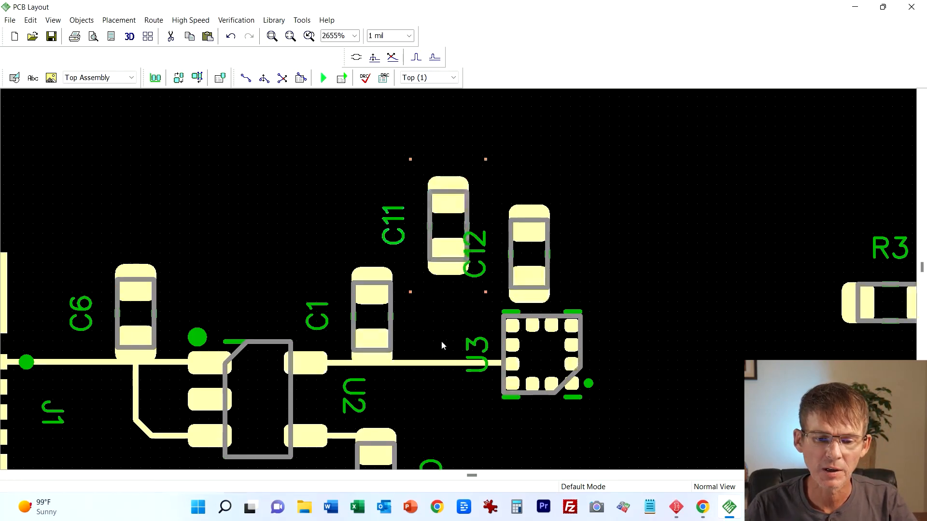
Step: Move U3 farther from U2 to make room for the capacitors and extend the 1.8VDD trace to its VDD pad
middle_drag(489, 381, 495, 296)
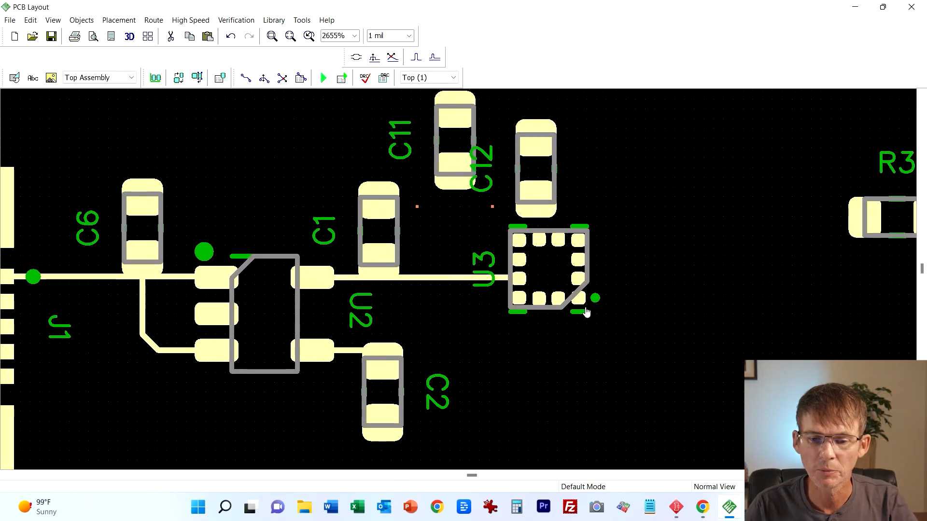
drag(585, 312, 644, 311)
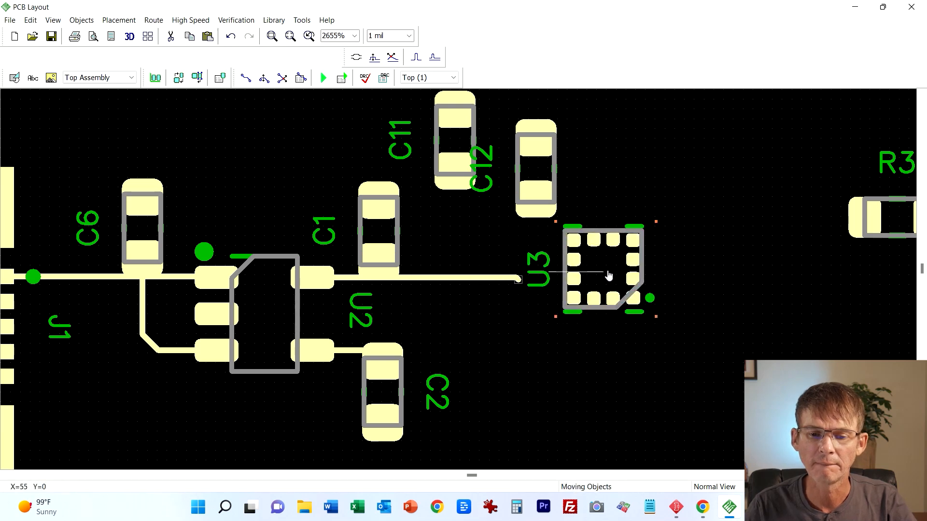
click(518, 280)
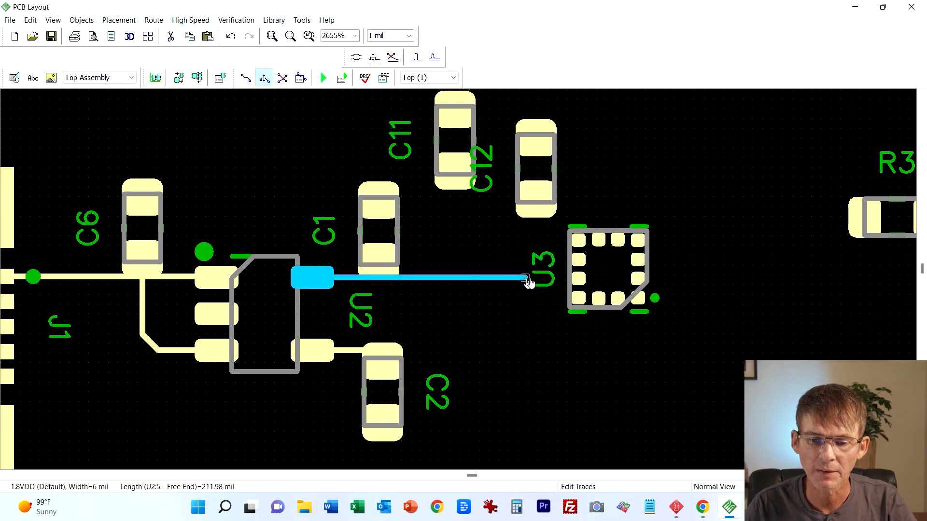
click(581, 278)
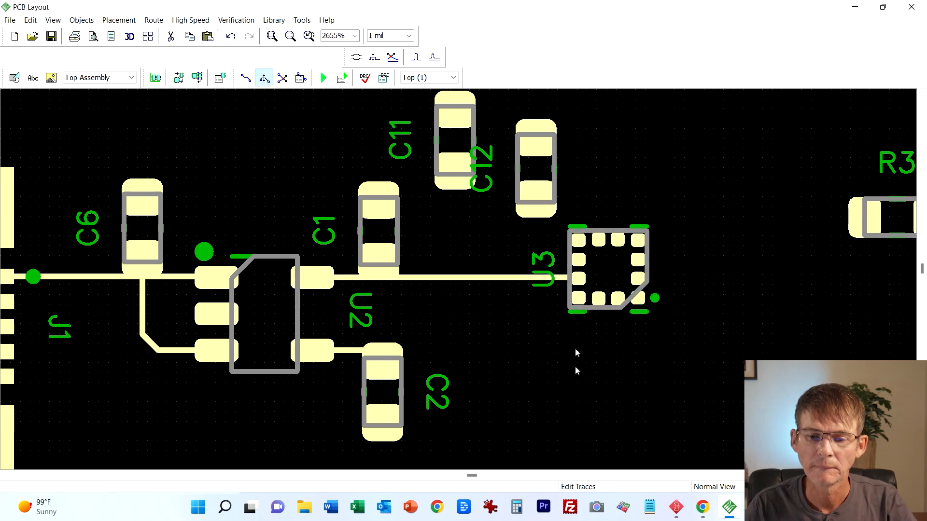
right_click(603, 290)
mouse_move(603, 280)
mouse_down()
mouse_move(589, 280)
mouse_move(622, 282)
mouse_up()
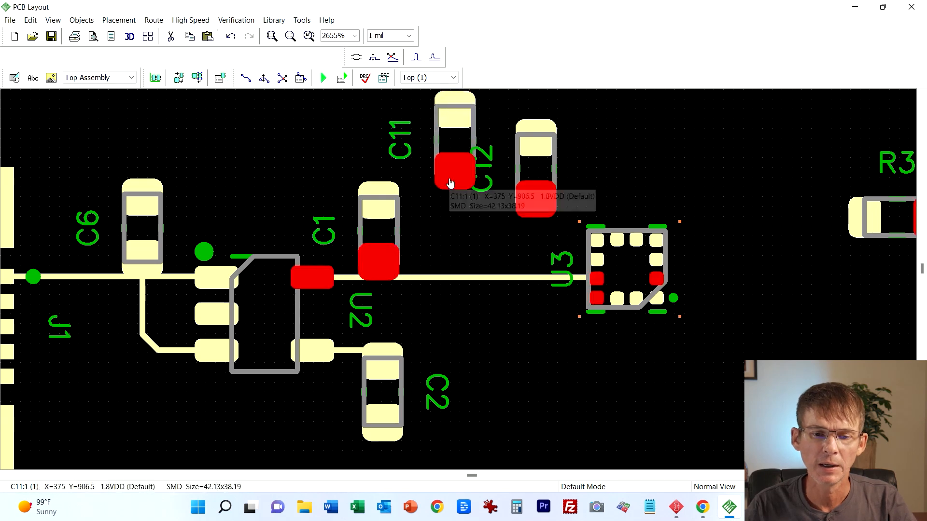
Step: Rotate C11 and C12 by 180° and place them side by side below the 1.8VDD trace, with their 1.8VDD pads on it
mouse_move(455, 182)
mouse_down()
mouse_move(457, 271)
mouse_move(421, 263)
mouse_move(472, 248)
mouse_up()
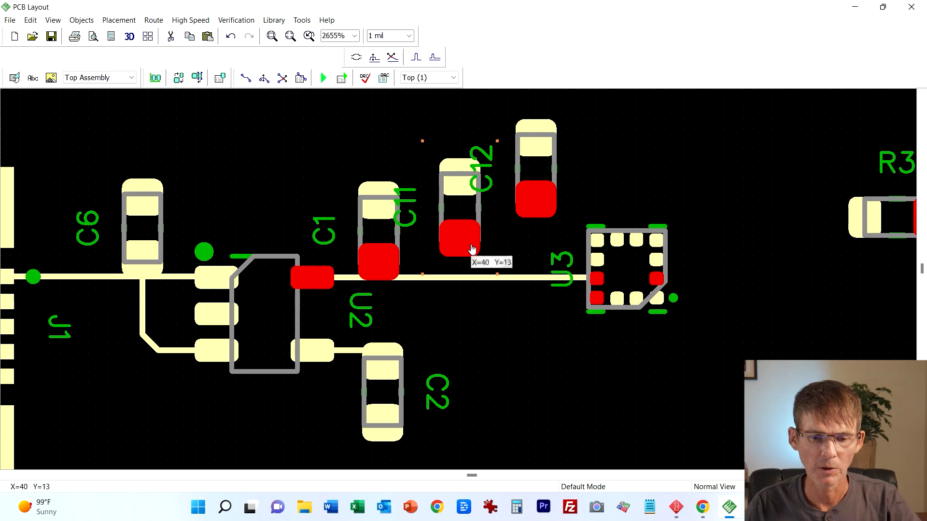
click(534, 202)
key(r)
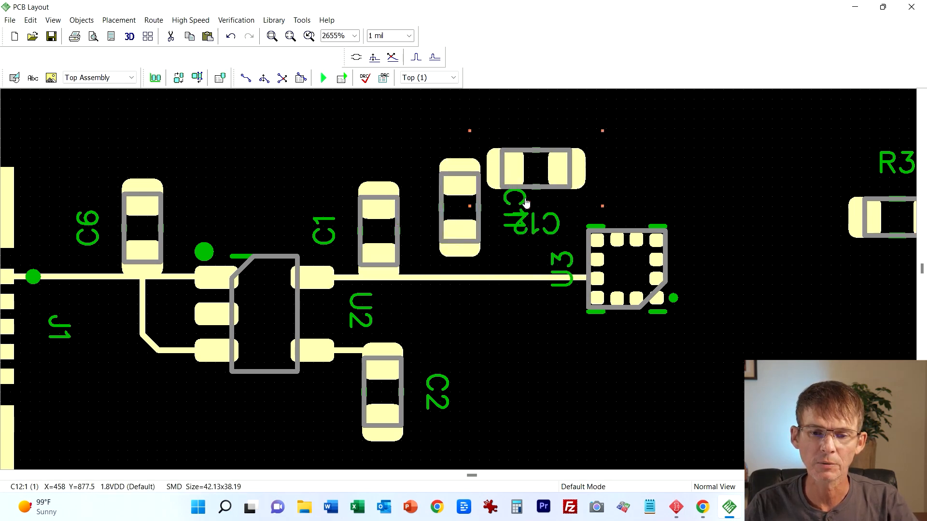
key(r)
key(r)
key(r)
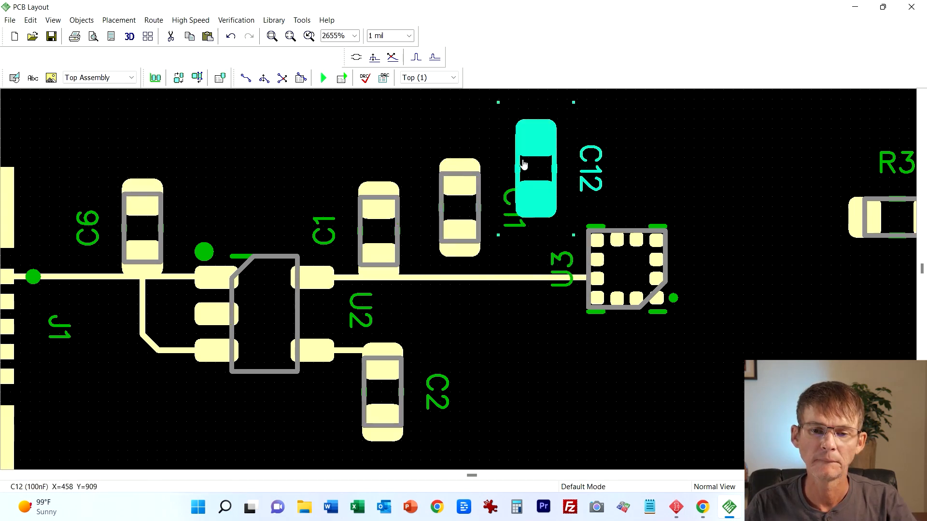
mouse_move(532, 147)
mouse_down()
mouse_move(526, 185)
mouse_move(514, 186)
mouse_move(530, 289)
mouse_up()
click(576, 146)
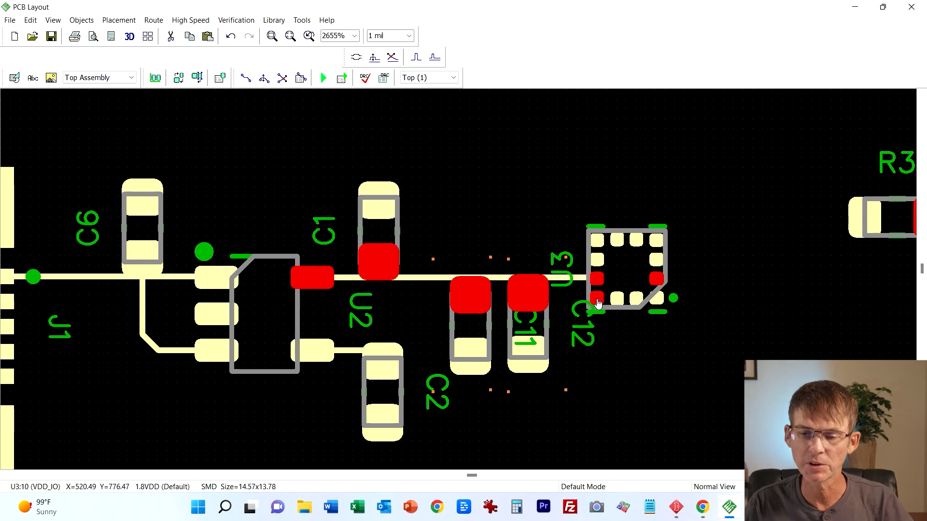
Step: Bring C13 over to U3, rotate it 180° and place it just below U3's VDD_IO pad
scroll(627, 179, down, 1)
scroll(625, 181, down, 1)
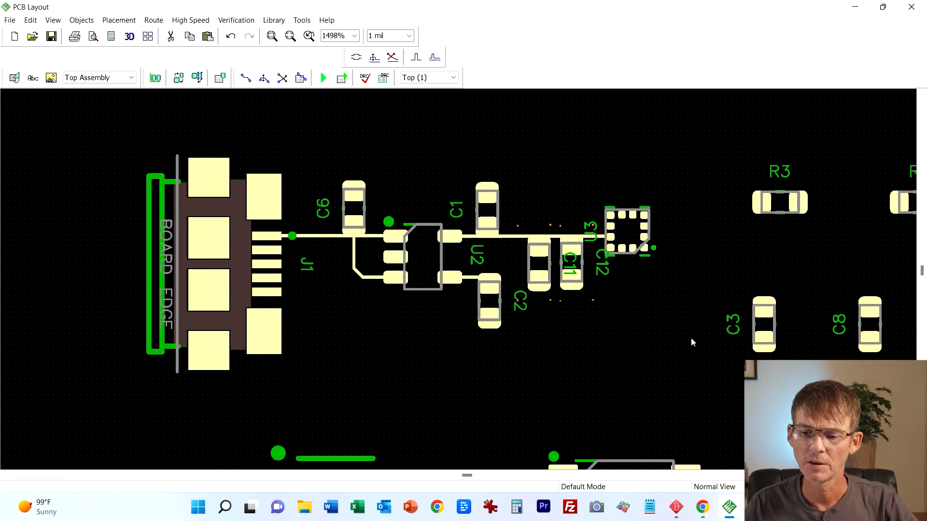
right_drag(691, 338, 567, 248)
scroll(603, 290, down, 1)
drag(802, 440, 613, 201)
scroll(542, 243, up, 2)
scroll(529, 249, up, 2)
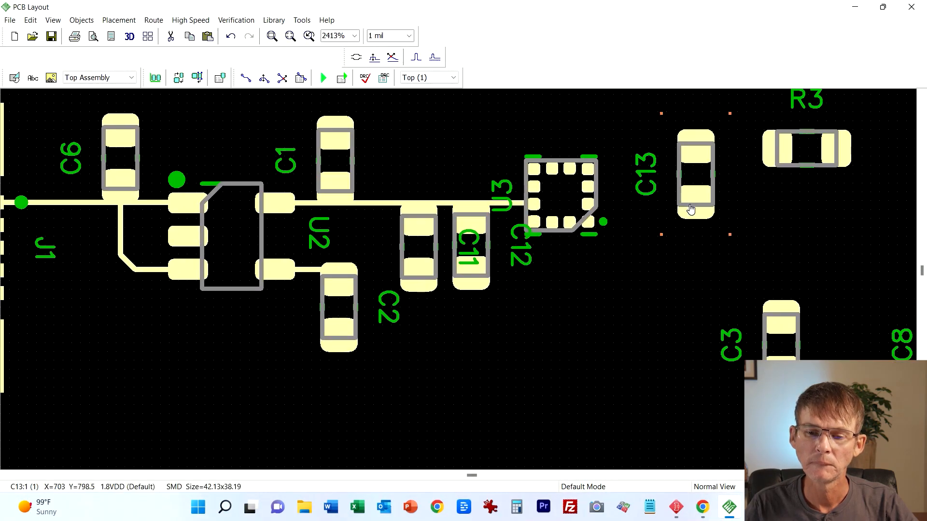
drag(691, 212, 609, 363)
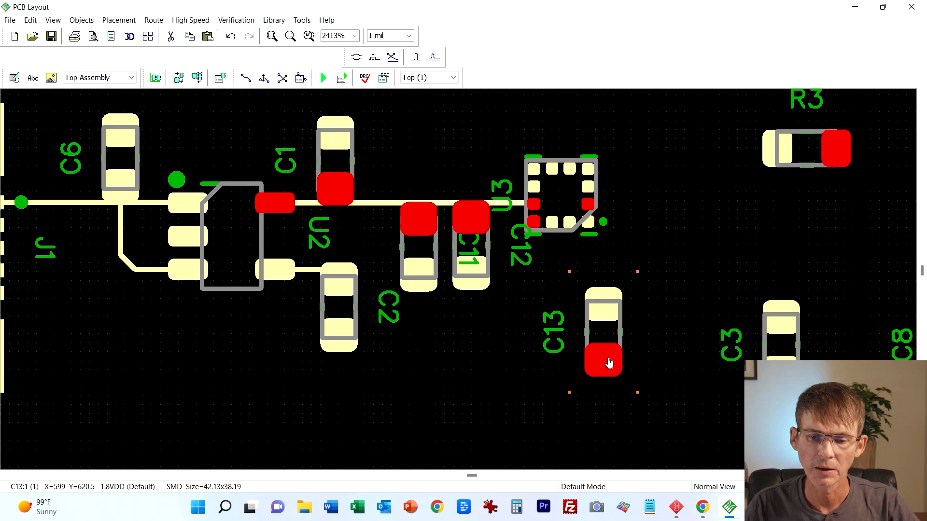
key(r)
key(r)
drag(603, 309, 527, 284)
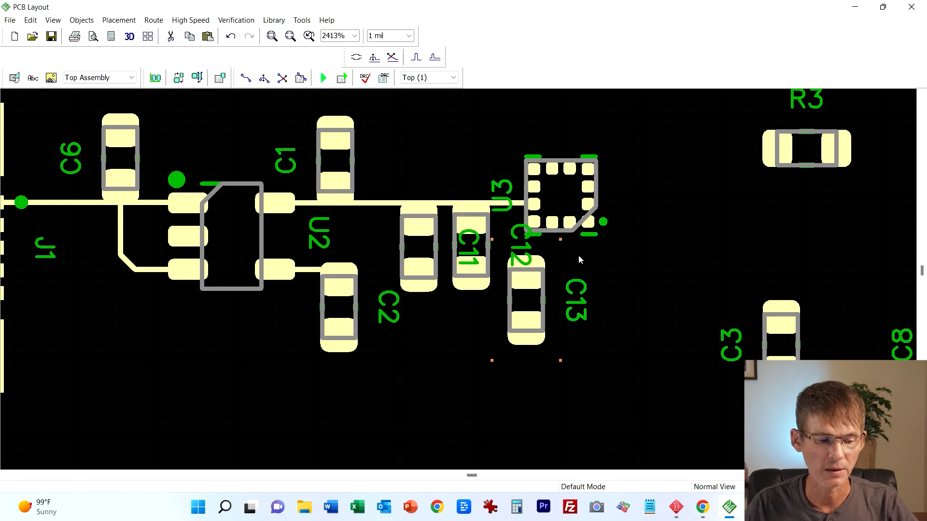
Step: Manually route a trace from U3's VDD_IO pad to C13's 1.8VDD pad, and shift C13 slightly to center it under the trace
click(685, 280)
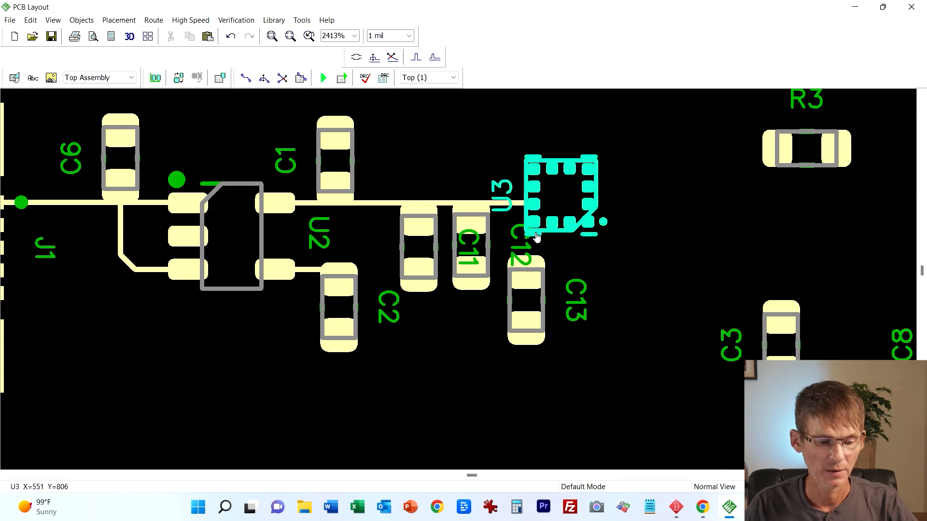
key(m)
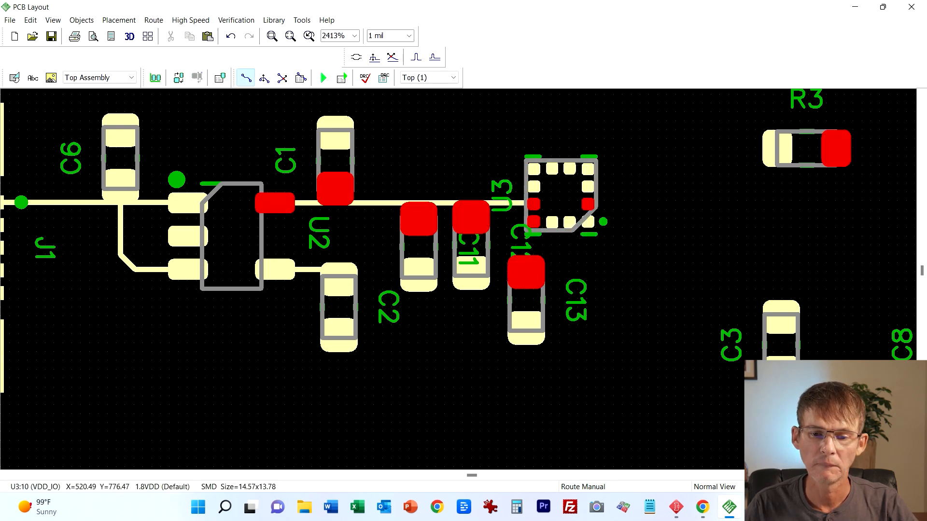
click(530, 279)
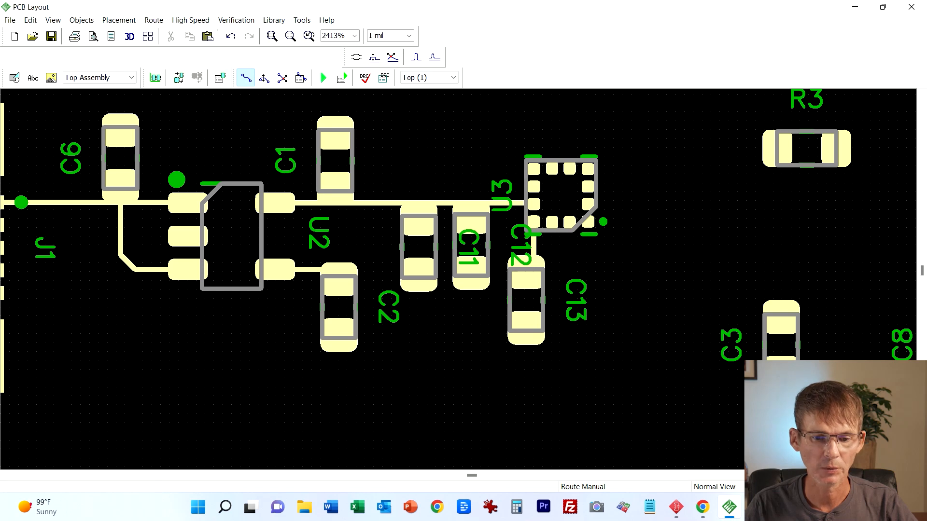
key(Escape)
drag(542, 338, 548, 326)
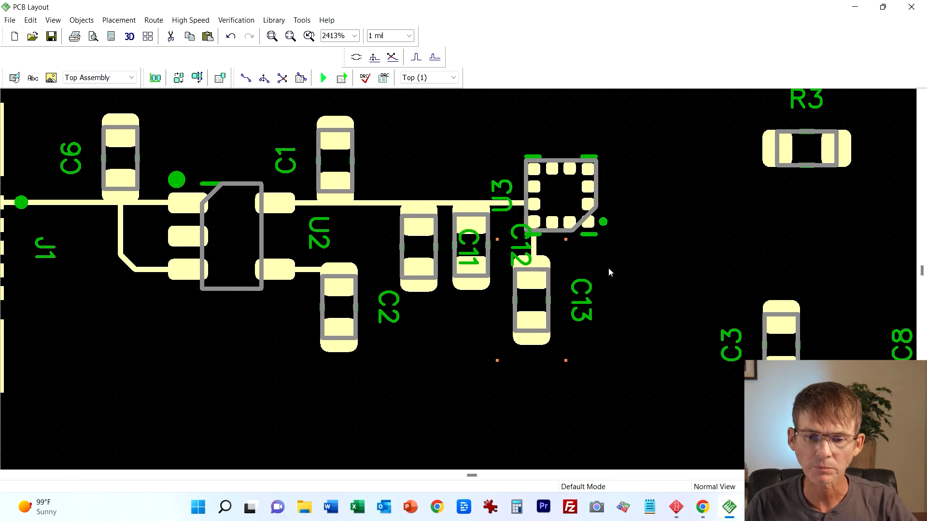
Step: Manually route a straight trace across U3 between its VDD and CS pads
scroll(635, 318, down, 1)
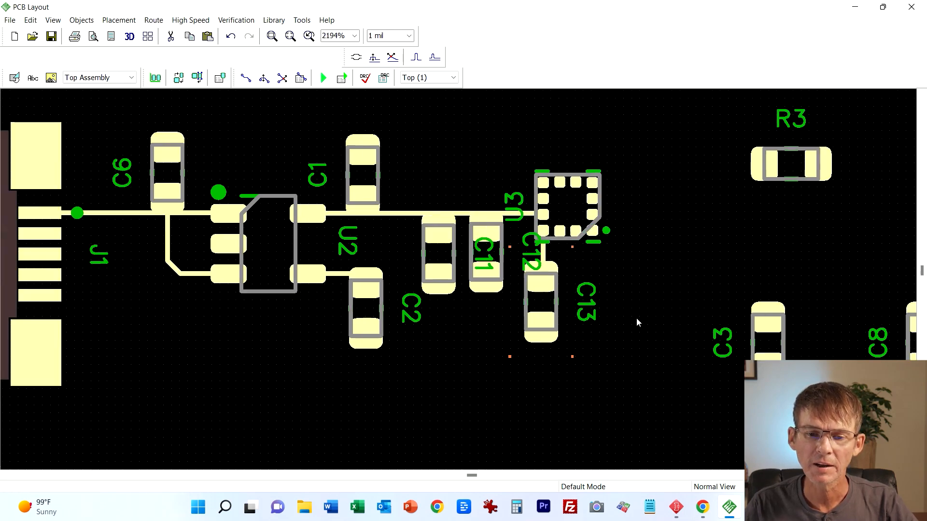
middle_drag(673, 265, 596, 280)
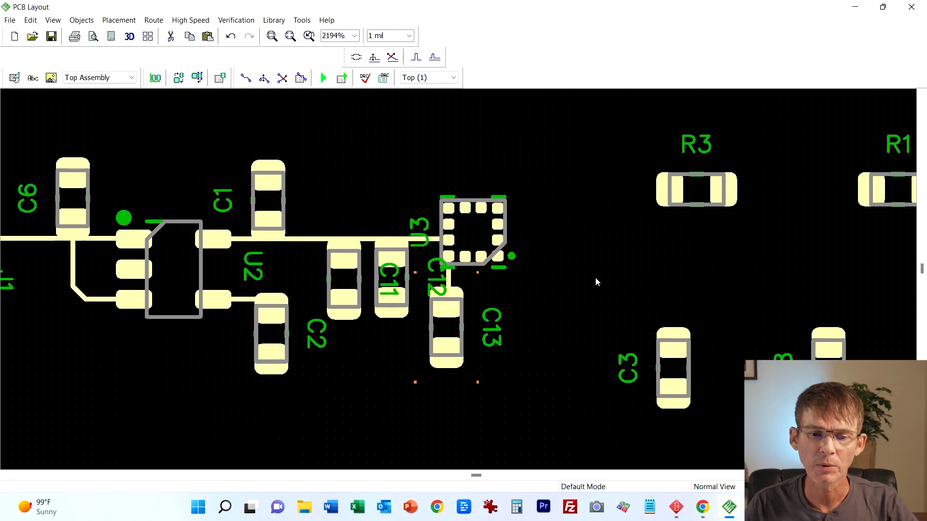
click(453, 216)
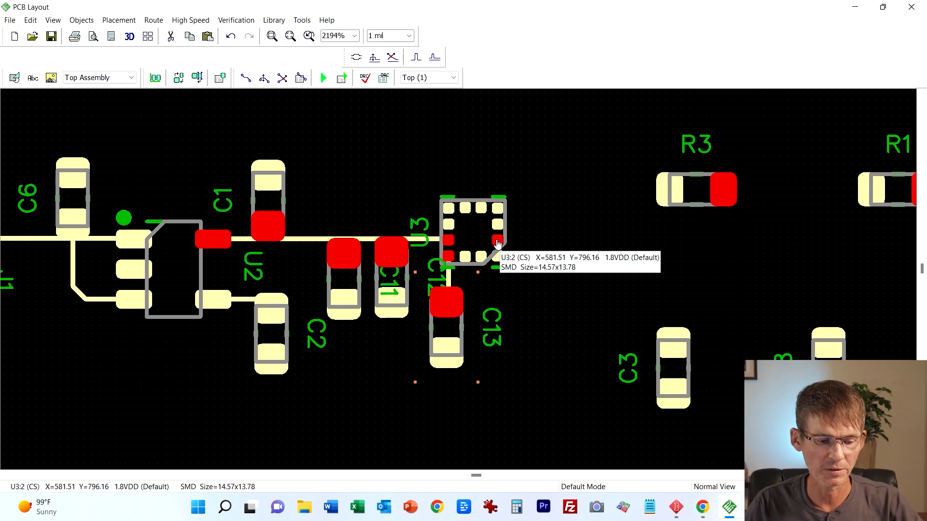
key(r)
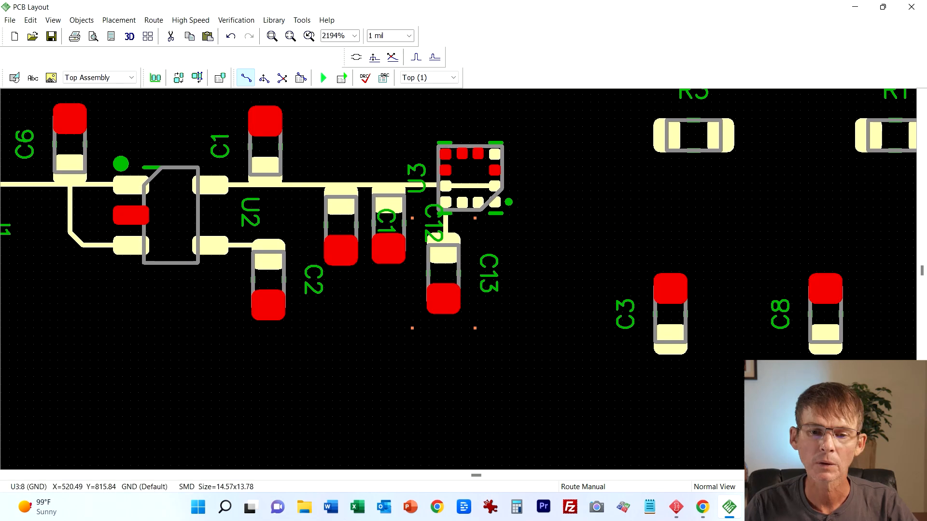
mouse_move(444, 169)
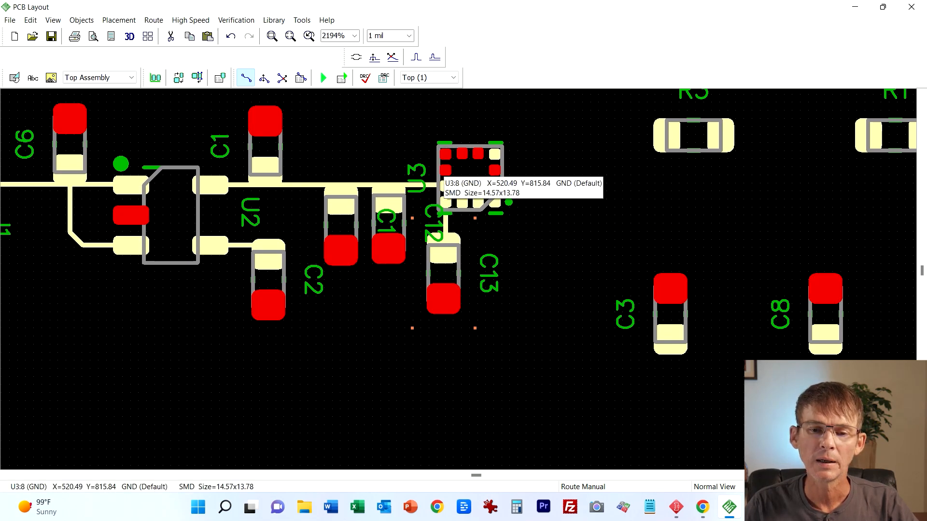
mouse_move(478, 159)
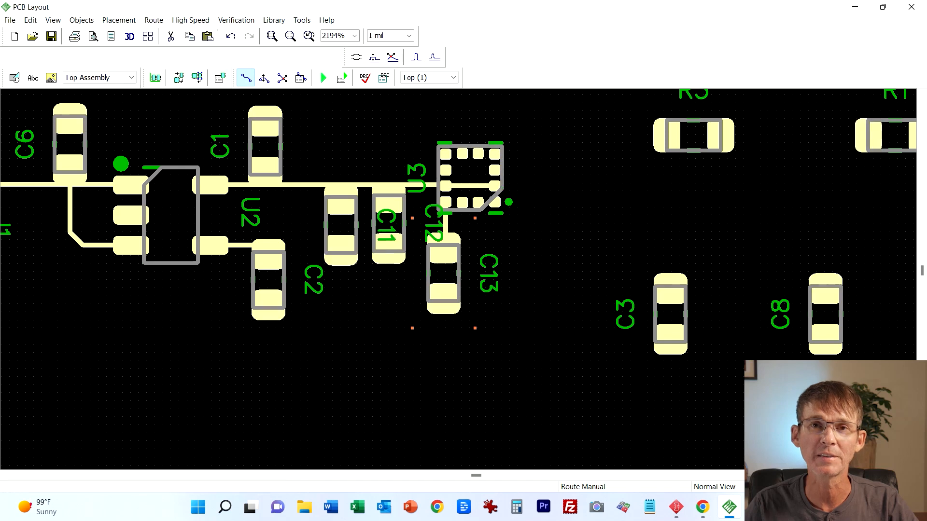
mouse_move(466, 185)
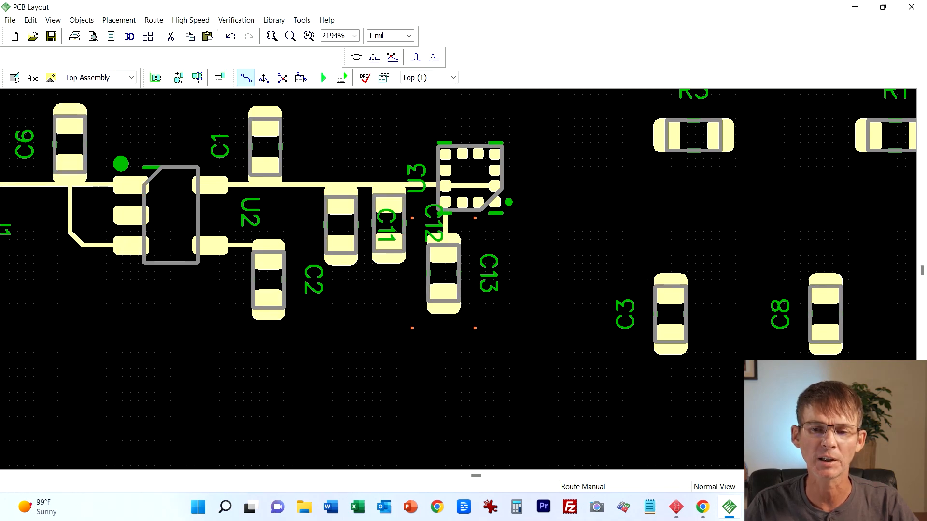
Step: Move C4 and C5 side by side next to U1's VDD pad (pin 16), with their 1.8VDD pads in line with it
scroll(574, 195, down, 4)
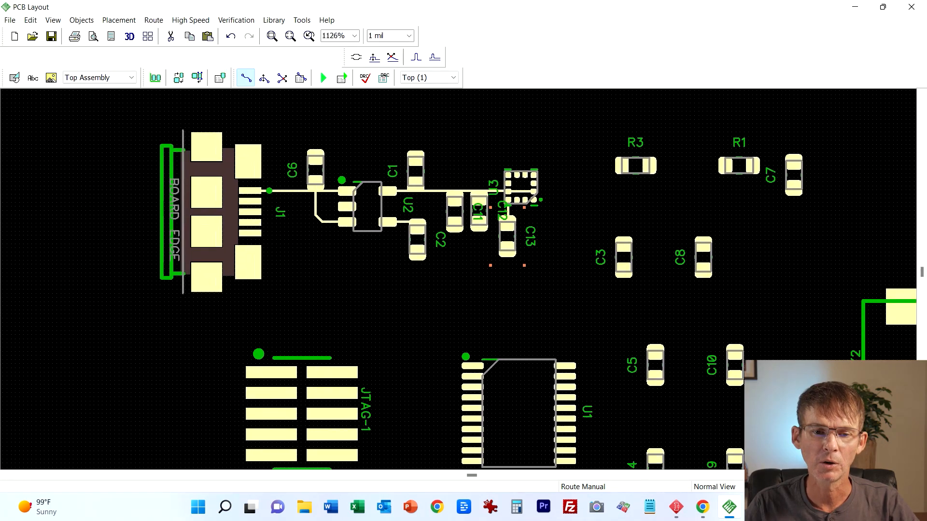
middle_drag(574, 195, 602, 158)
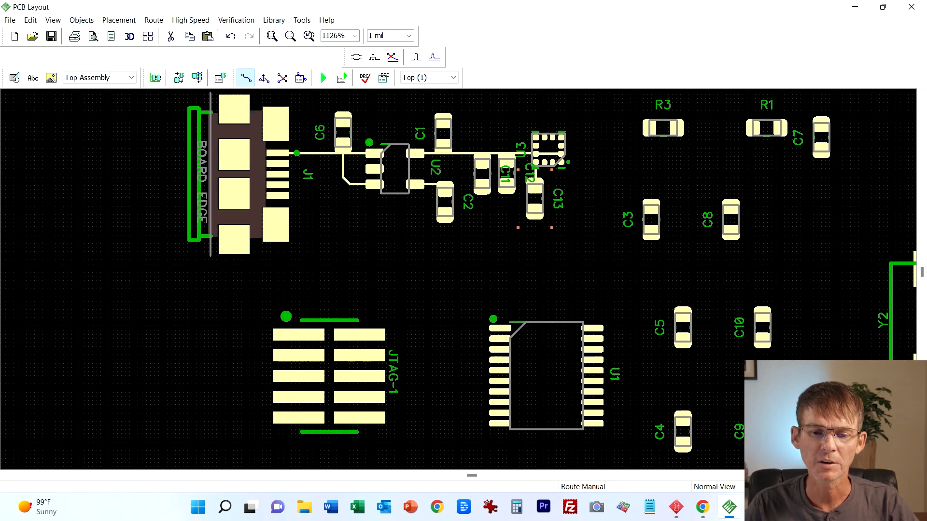
middle_drag(601, 157, 553, 100)
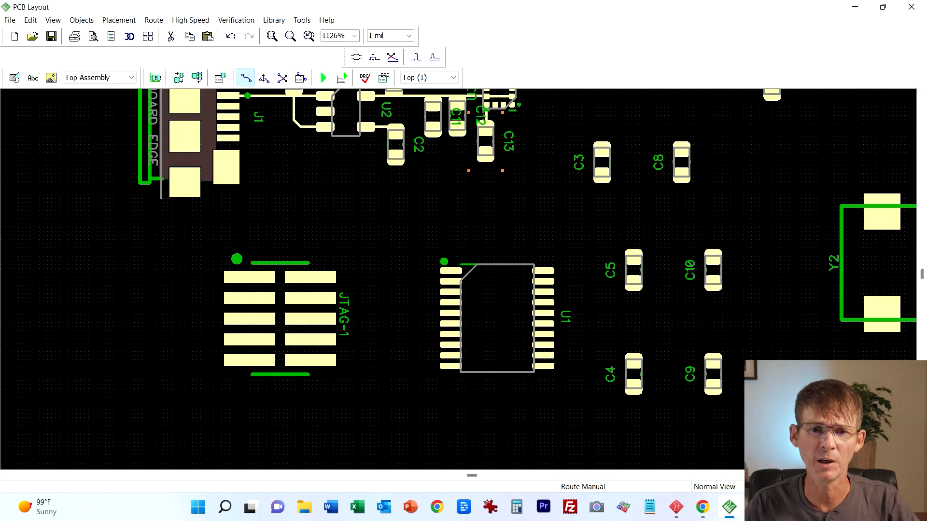
key(Escape)
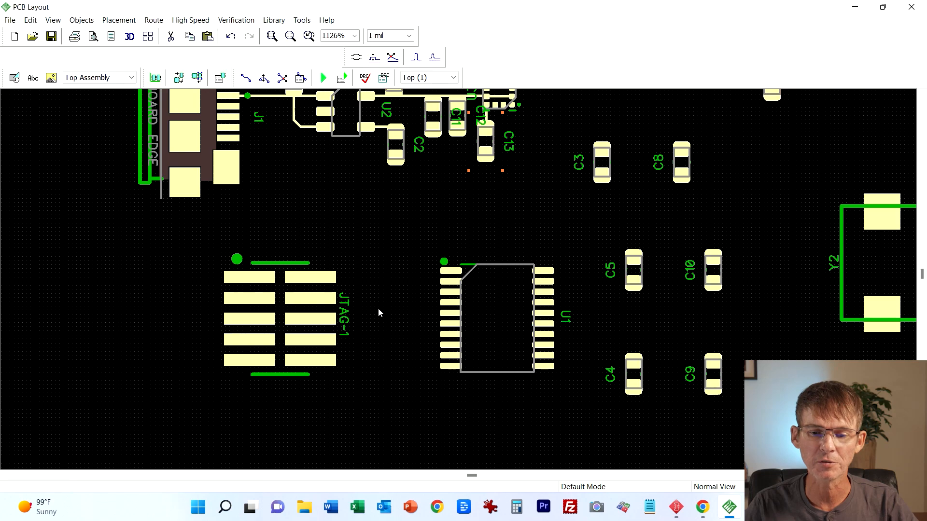
scroll(683, 444, down, 1)
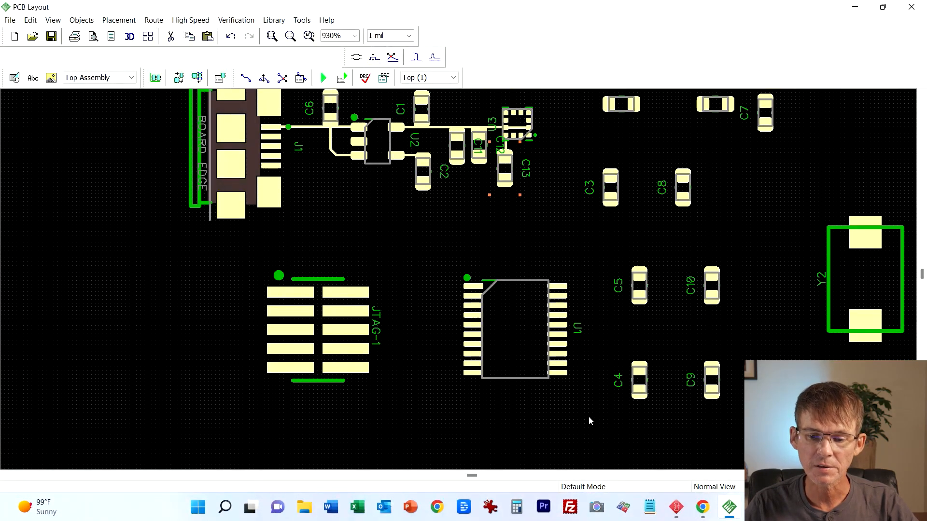
scroll(596, 403, down, 1)
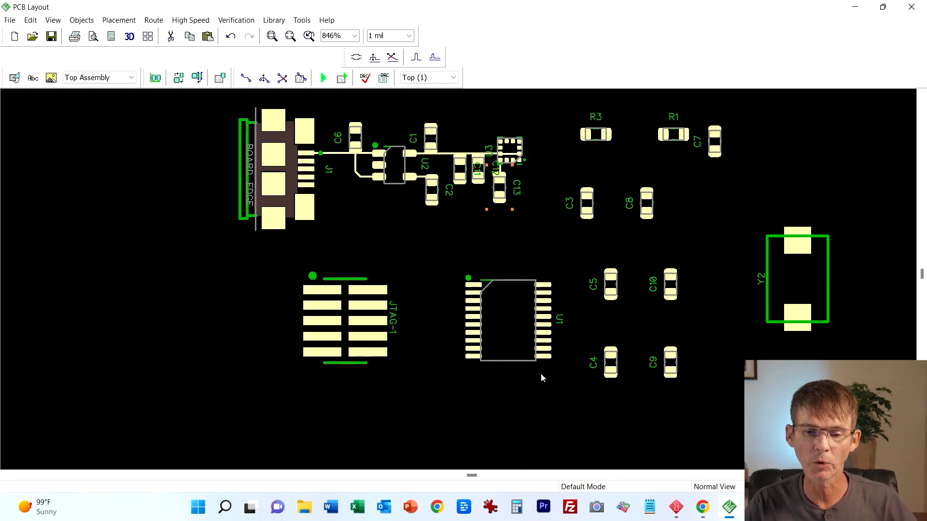
mouse_move(543, 318)
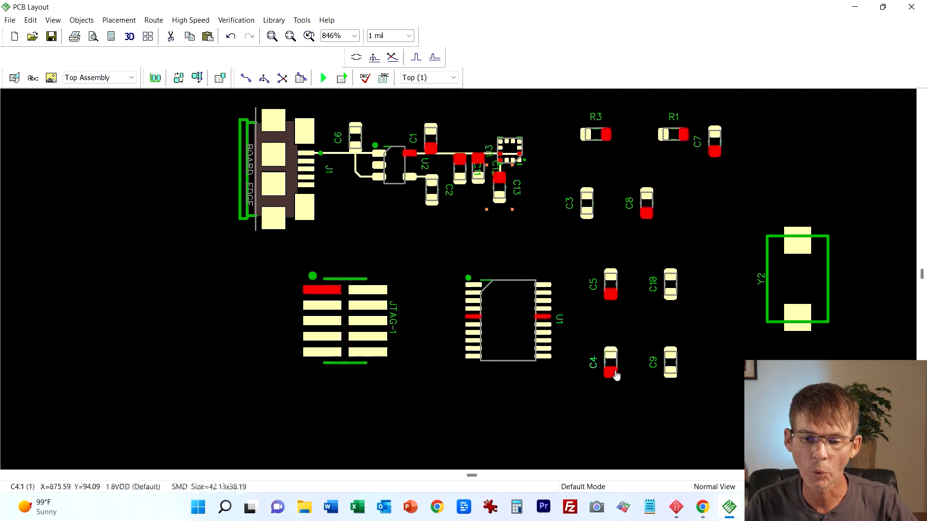
drag(615, 372, 598, 322)
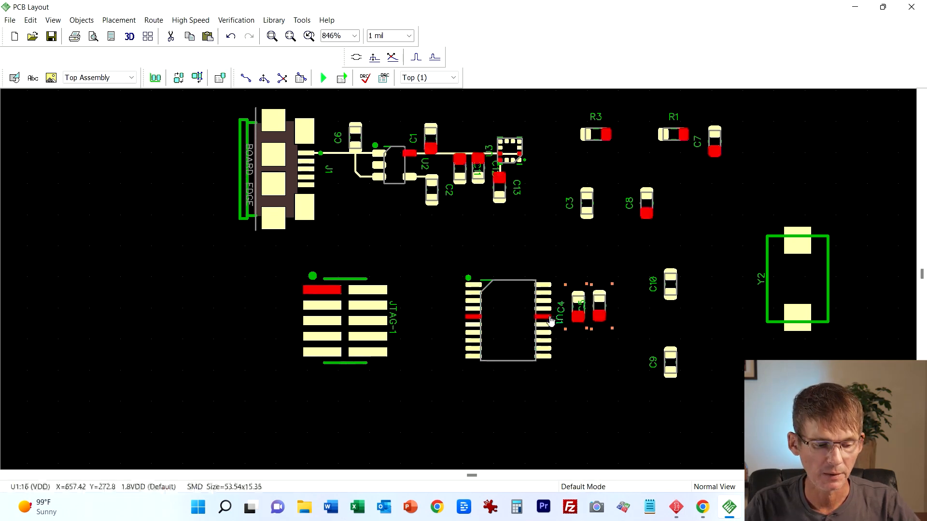
Step: Manually route a straight trace from U1's VDD pad through C4 to C5's 1.8VDD pad, and shift C5 slightly closer to C4
right_click(564, 388)
click(544, 317)
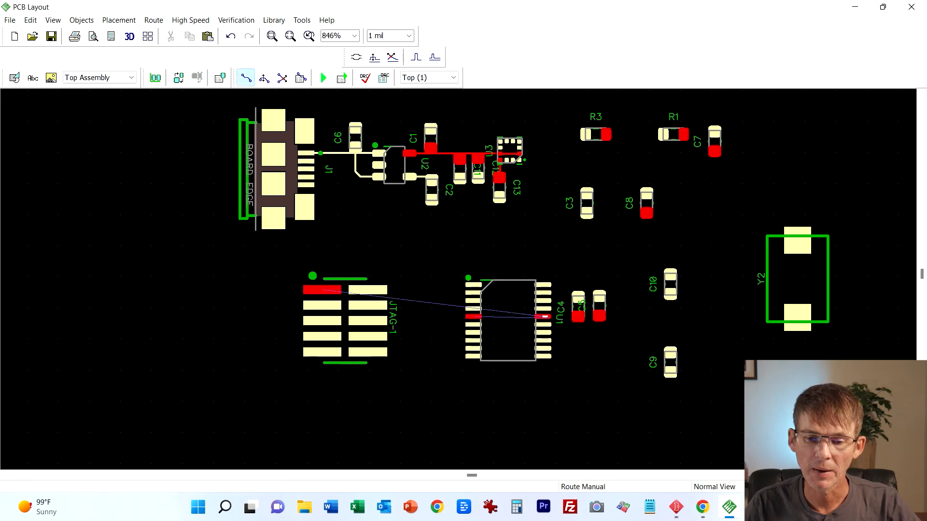
click(576, 316)
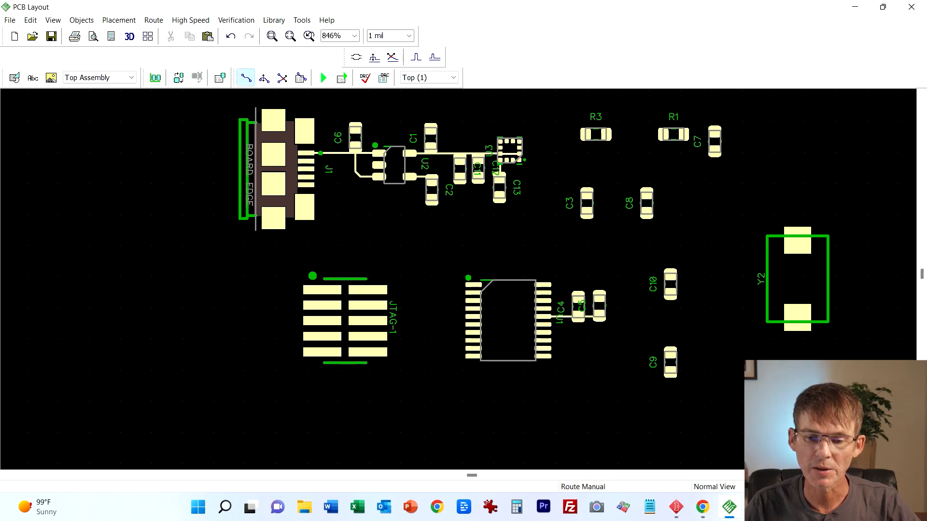
key(Escape)
drag(601, 320, 599, 324)
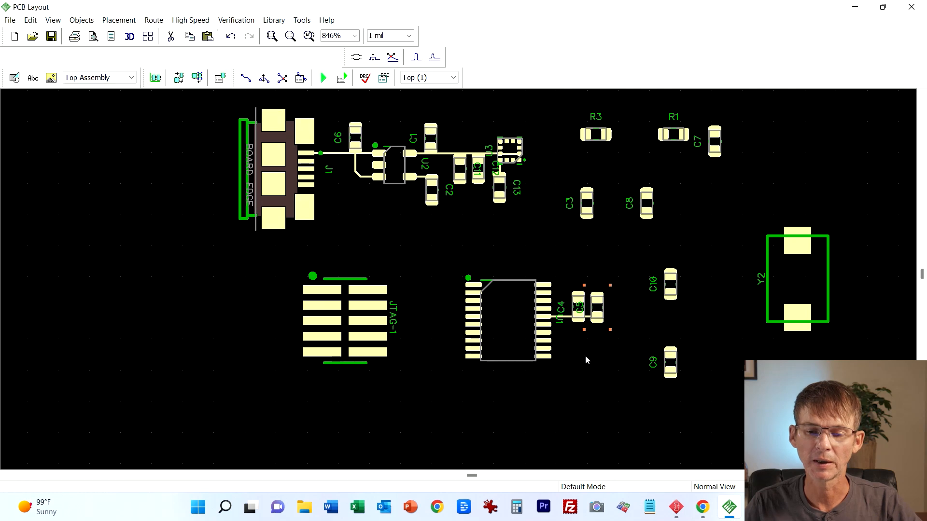
Step: Place C7 beside C8, and move both capacitors together between JTAG-1 and U1, next to U1's VDDA pad
scroll(584, 366, up, 5)
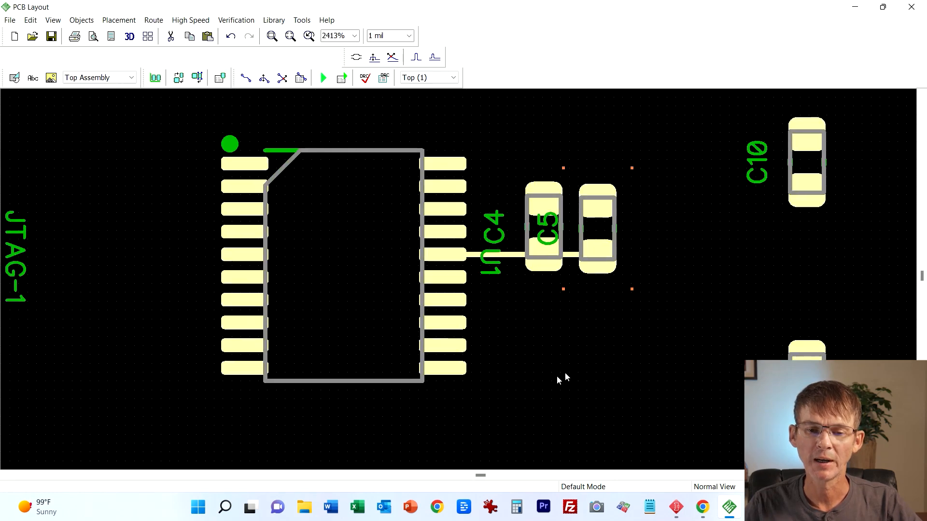
middle_drag(564, 373, 533, 393)
scroll(511, 246, up, 1)
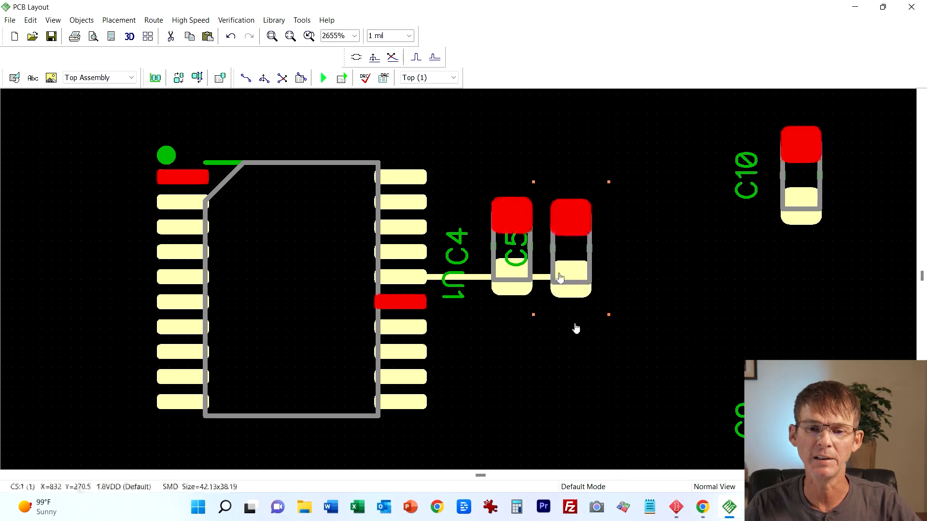
scroll(575, 382, down, 2)
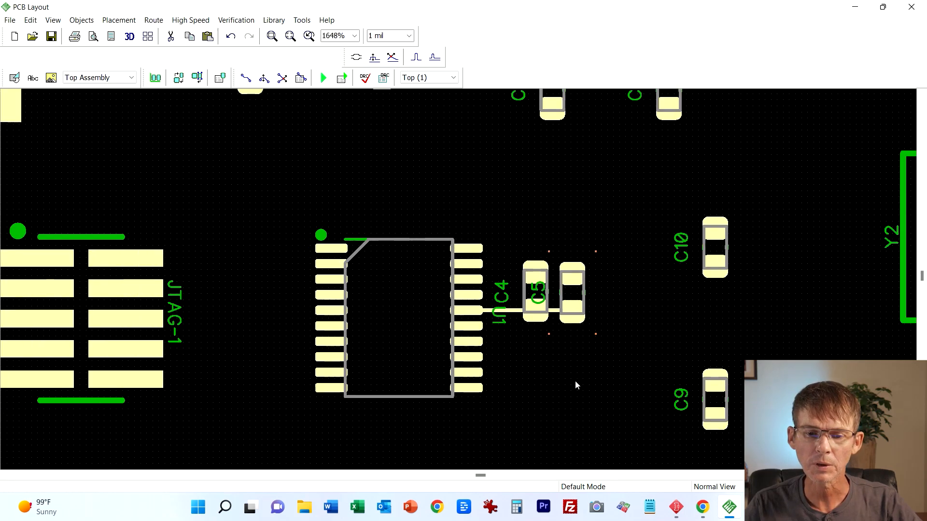
middle_drag(510, 296, 483, 268)
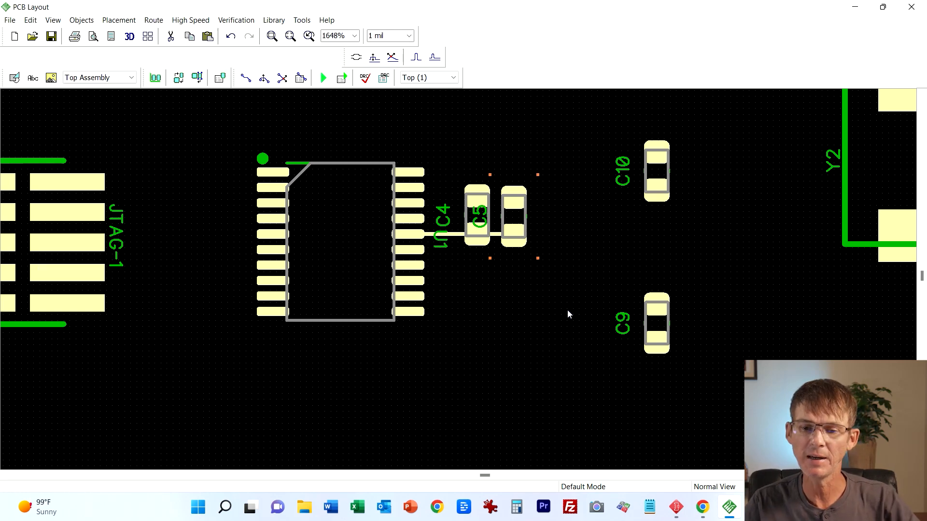
scroll(566, 310, down, 3)
click(597, 220)
click(595, 212)
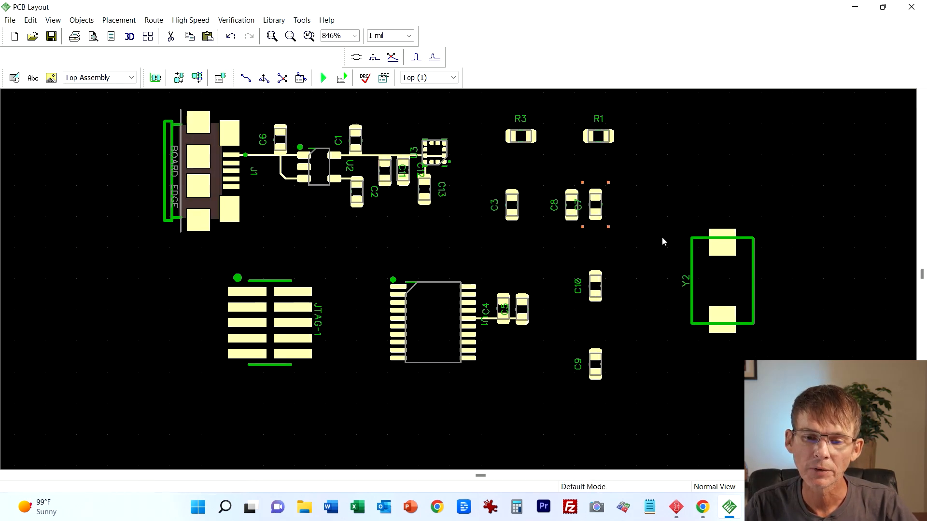
drag(663, 238, 555, 167)
click(577, 219)
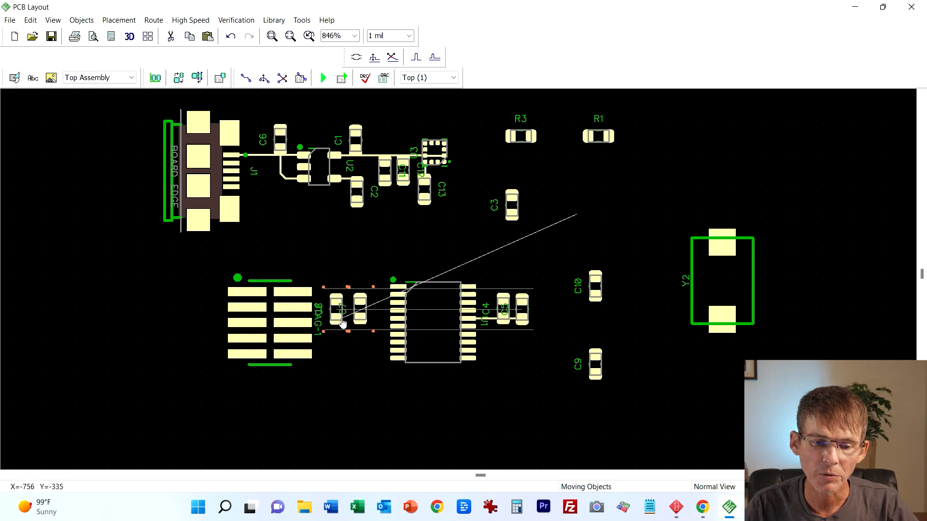
click(354, 318)
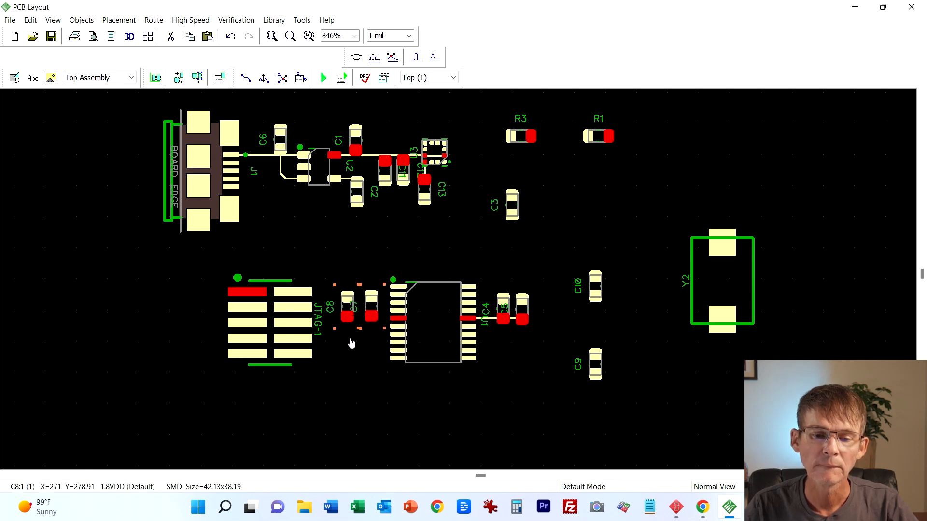
Step: Manually route a straight trace from U1's VDDA pad through C7 to C8's 1.8VDD pad
scroll(351, 358, up, 6)
click(372, 358)
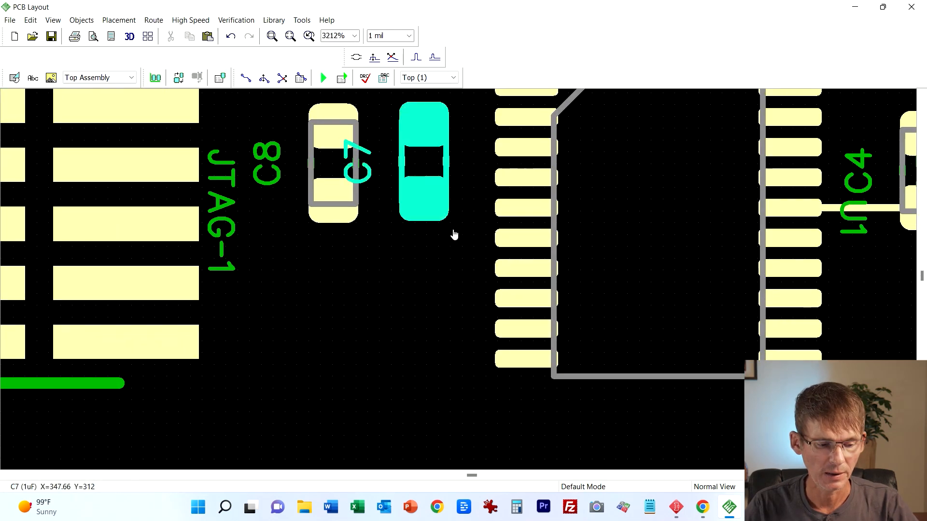
key(r)
click(527, 208)
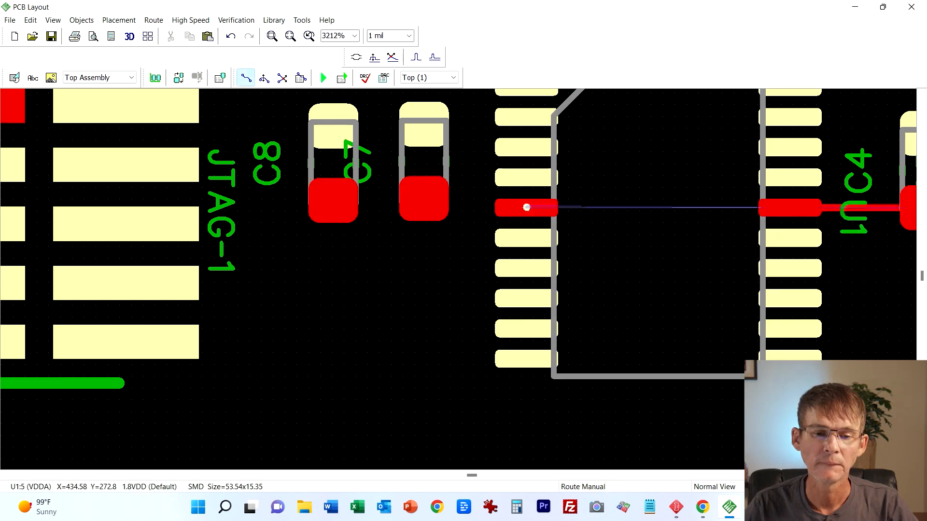
click(333, 205)
scroll(326, 416, down, 4)
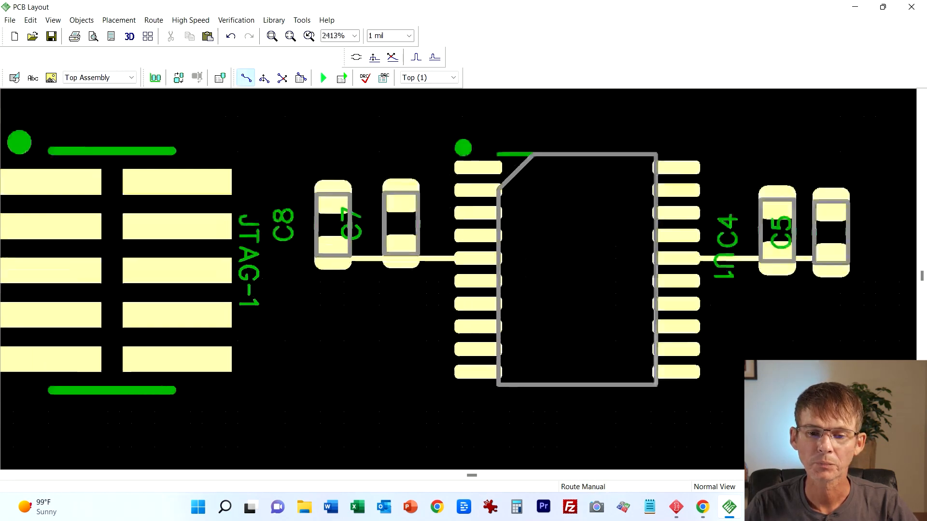
Step: Move C3 beside U1's pin 1 corner, just above C7 and close to the NRST pad
scroll(462, 233, down, 2)
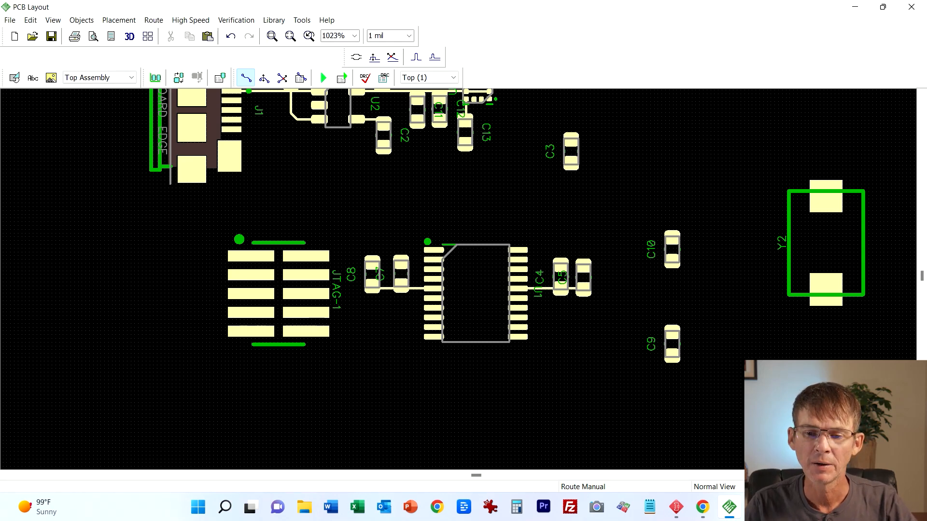
scroll(612, 328, down, 3)
middle_drag(612, 329, 465, 318)
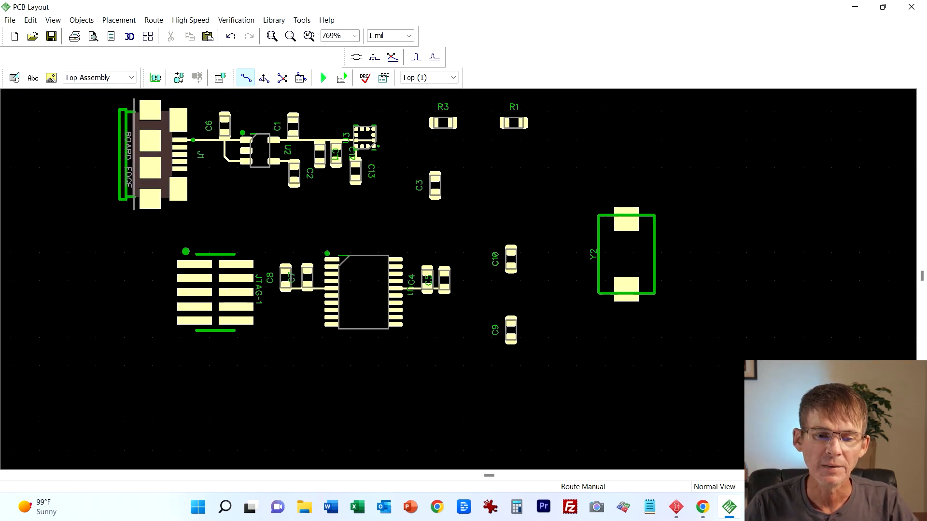
scroll(483, 212, up, 1)
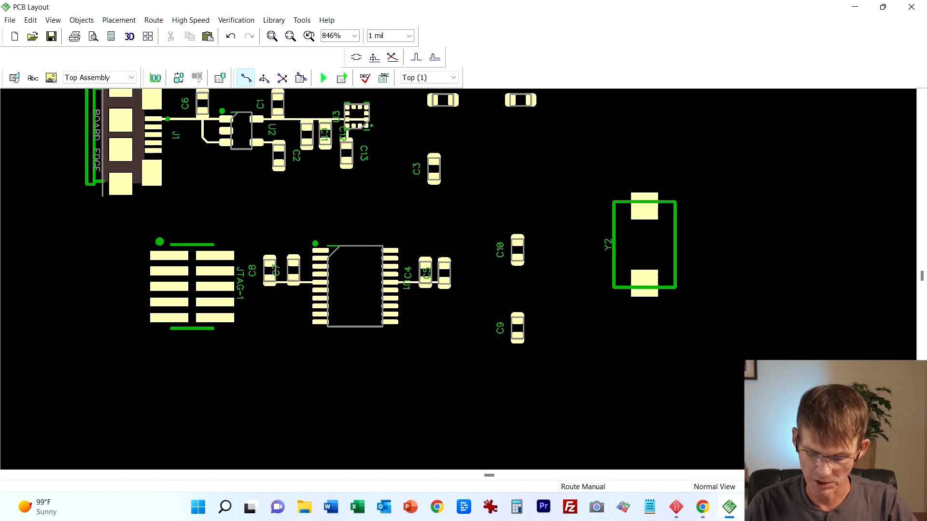
scroll(483, 213, down, 1)
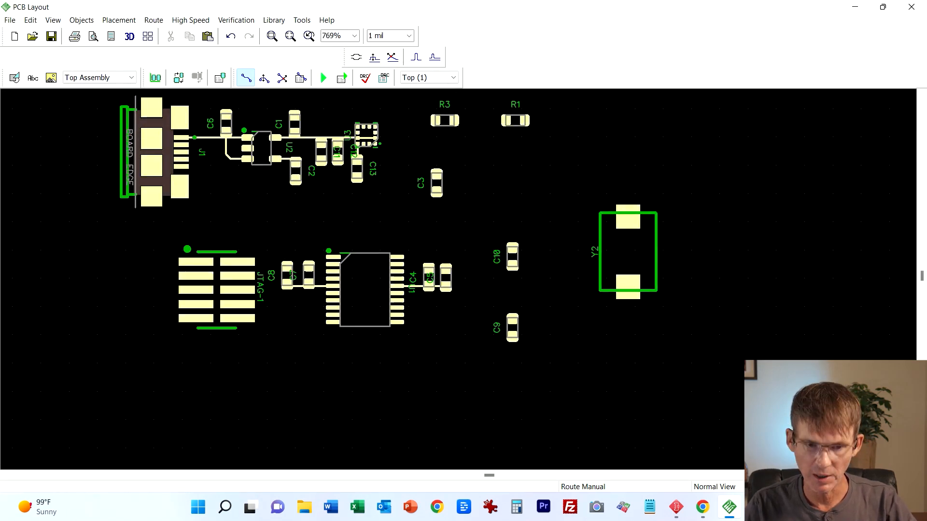
scroll(326, 307, up, 2)
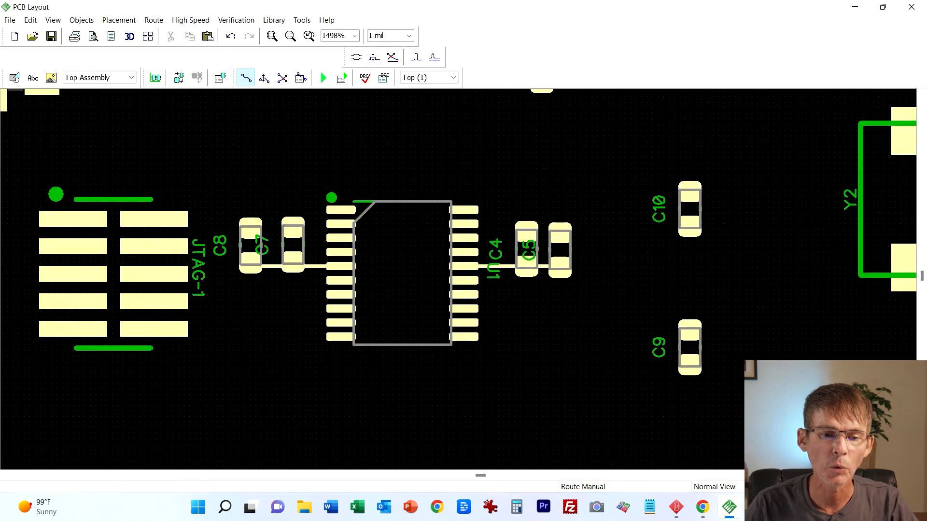
scroll(311, 310, up, 1)
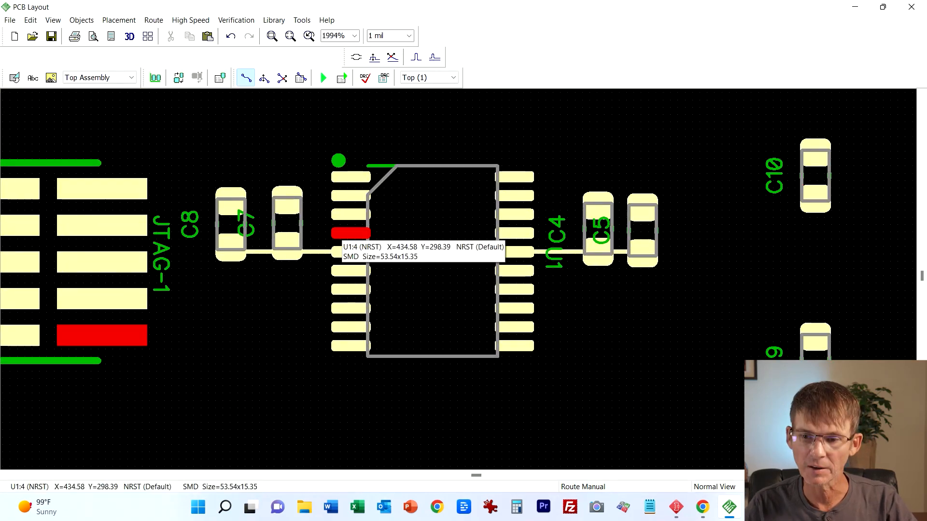
scroll(340, 246, down, 3)
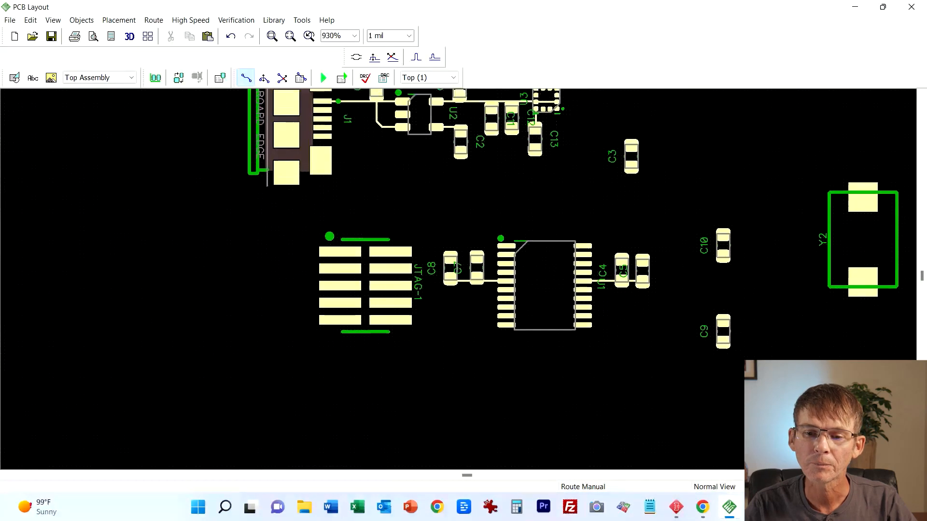
drag(631, 177, 483, 250)
Step: Shift C8 closer to C7, keeping its 1.8VDD pad on the trace to U1's VDDA pad
scroll(487, 339, up, 2)
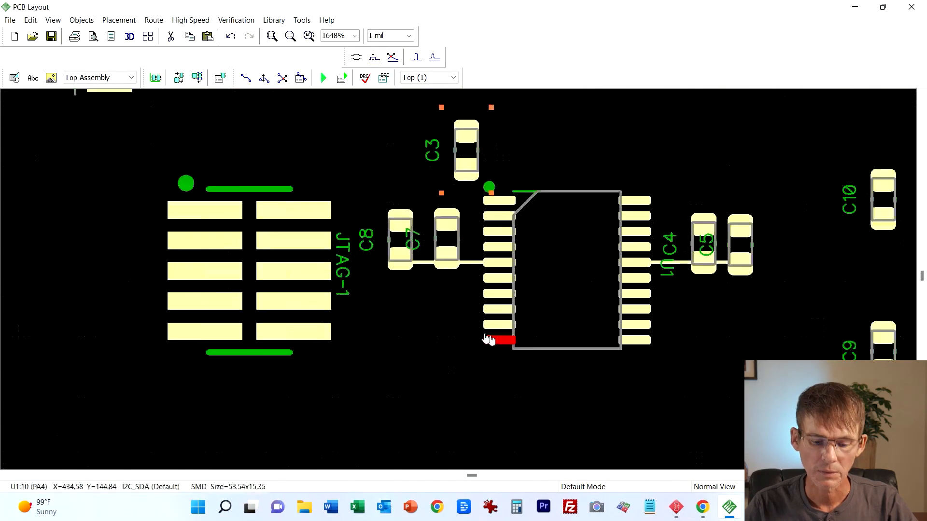
scroll(488, 339, up, 2)
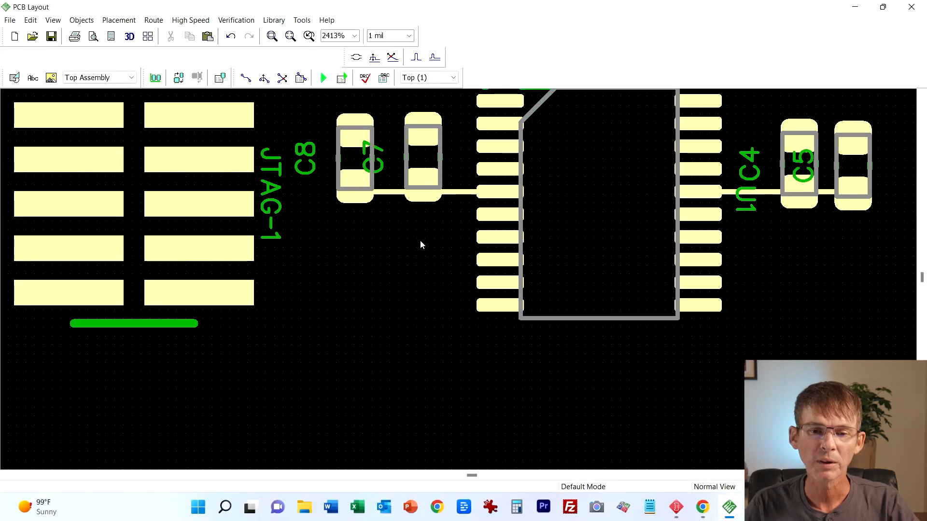
scroll(420, 245, down, 2)
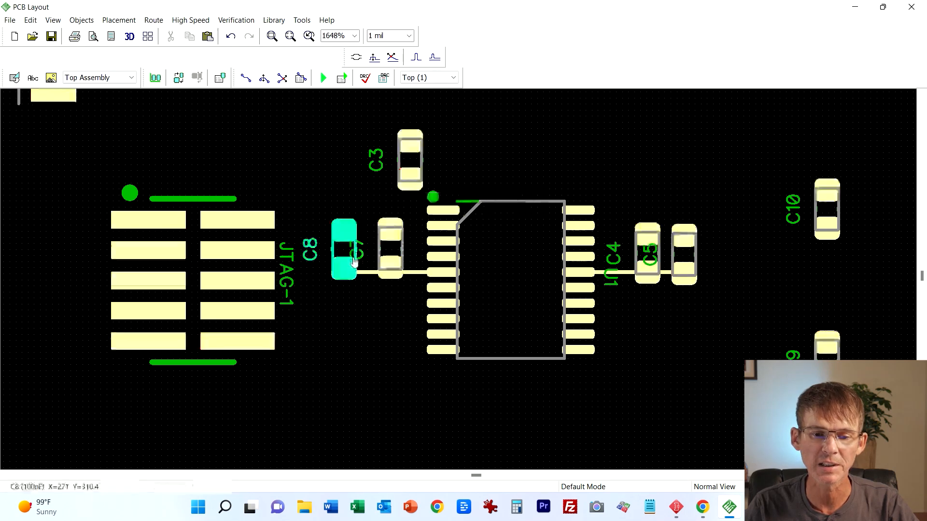
drag(342, 270, 352, 273)
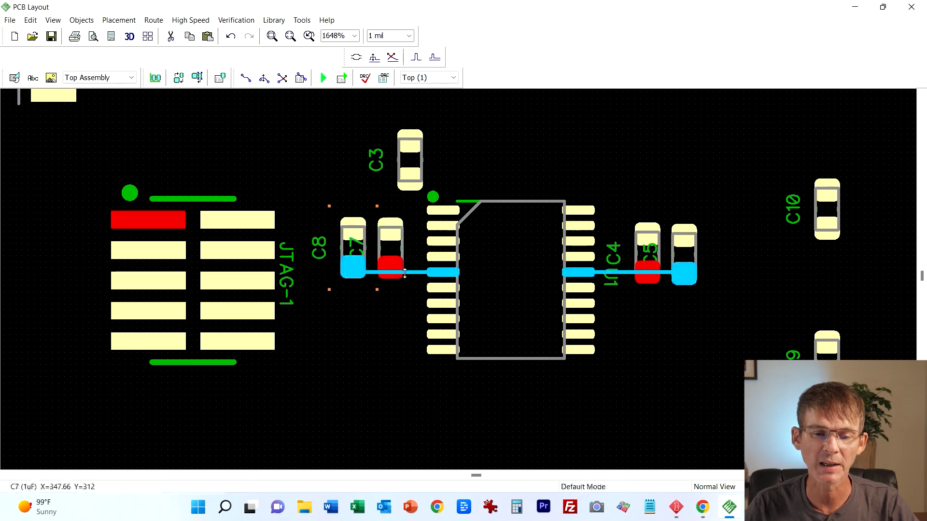
Step: Move C3 below U1 and rotate it horizontal, with its NRST pad under the chip's body
drag(410, 183, 499, 392)
key(r)
click(499, 392)
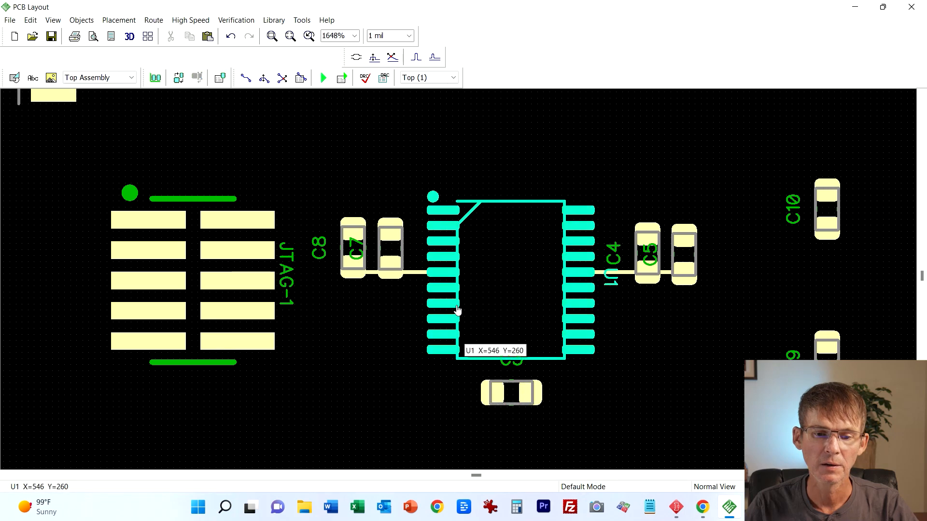
Step: Manually route a trace from U1's NRST pad under the chip body and straight down to C3's nearer pad
key(ctrl+r)
click(443, 256)
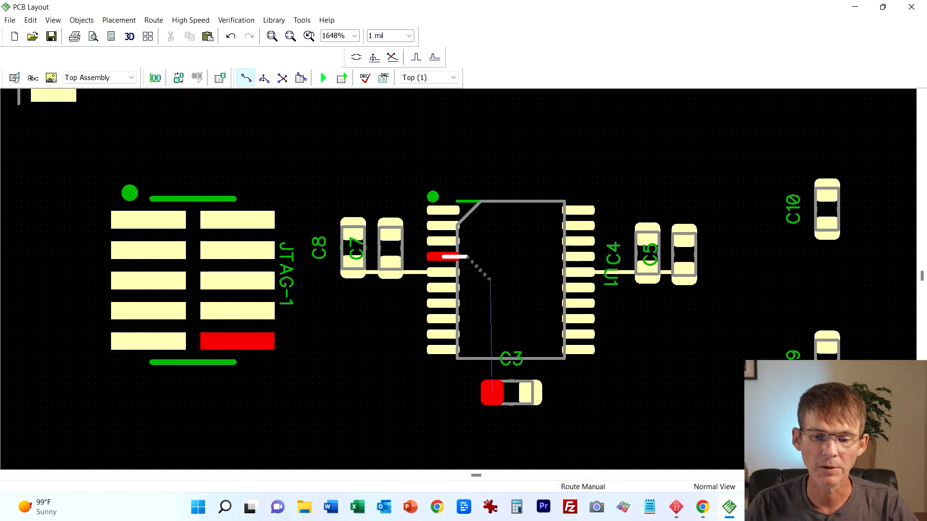
click(492, 281)
click(493, 392)
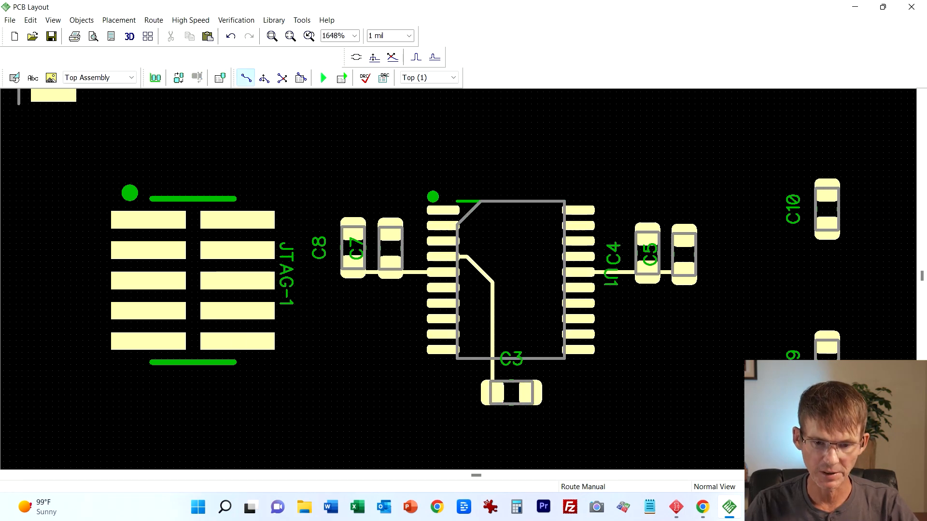
scroll(463, 280, down, 1)
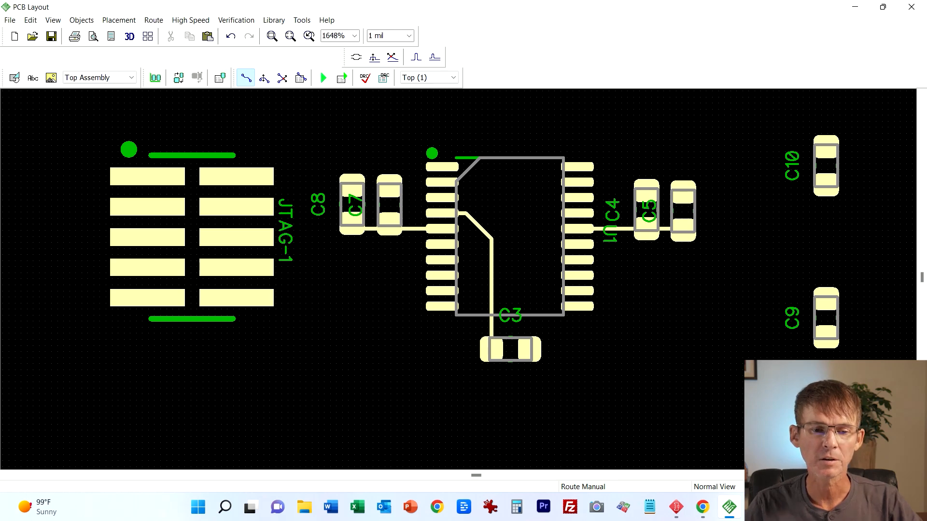
scroll(403, 359, down, 1)
scroll(402, 359, down, 1)
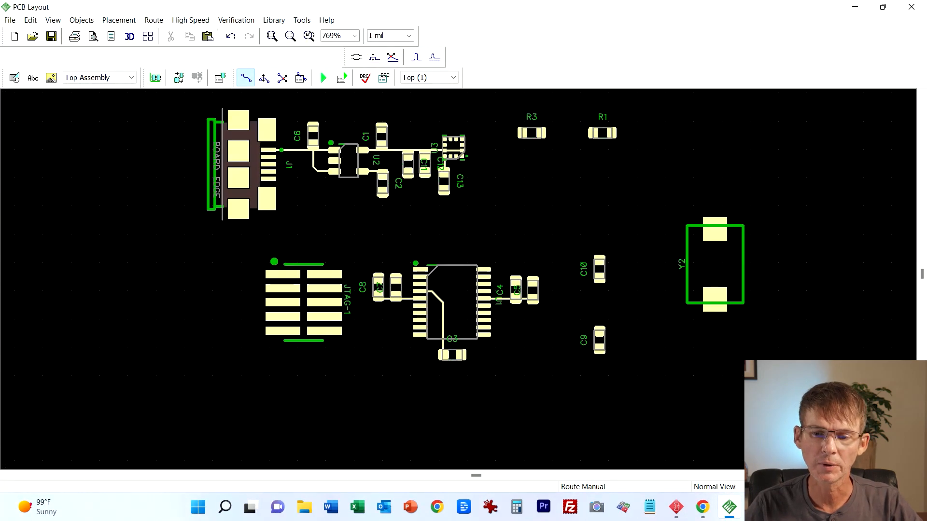
key(Escape)
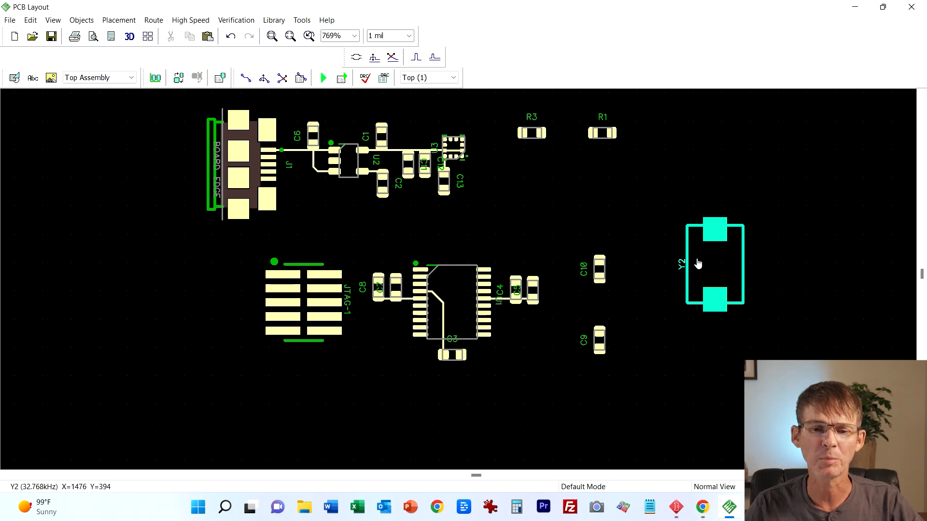
Step: Shift JTAG-1 away from U1 and place crystal Y2 in the gap between it and C8
drag(686, 264, 294, 386)
drag(297, 311, 202, 311)
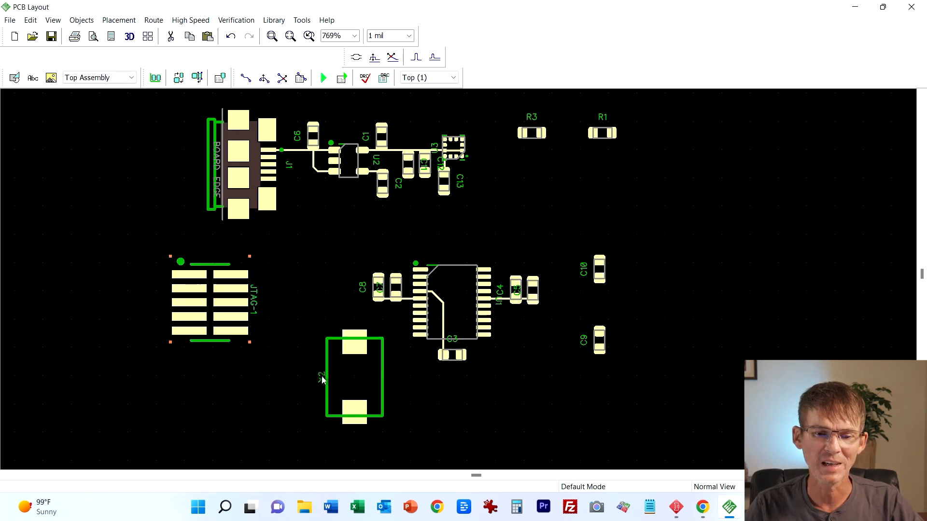
drag(346, 390, 318, 310)
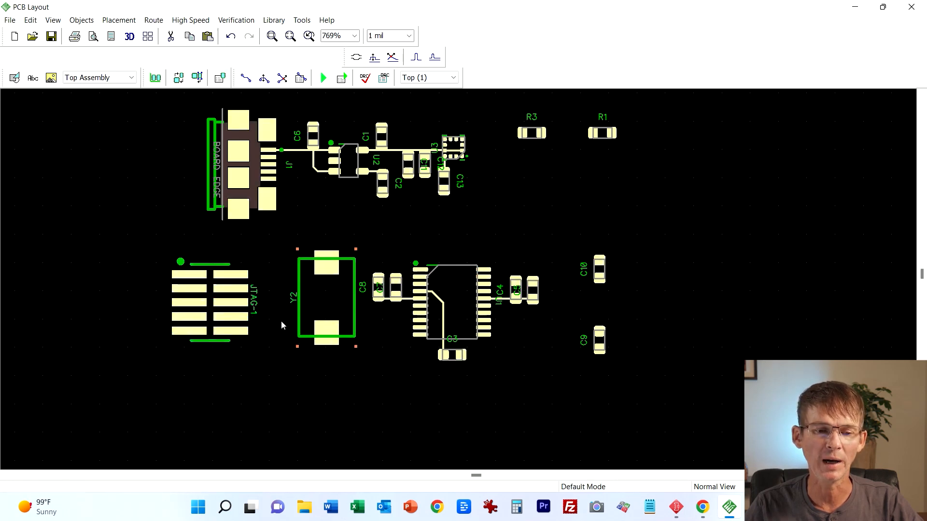
Step: Move JTAG-1 to the opposite side of U1 beside C5, relocating C10 and C9 below R3 and R1 to clear the space
click(235, 288)
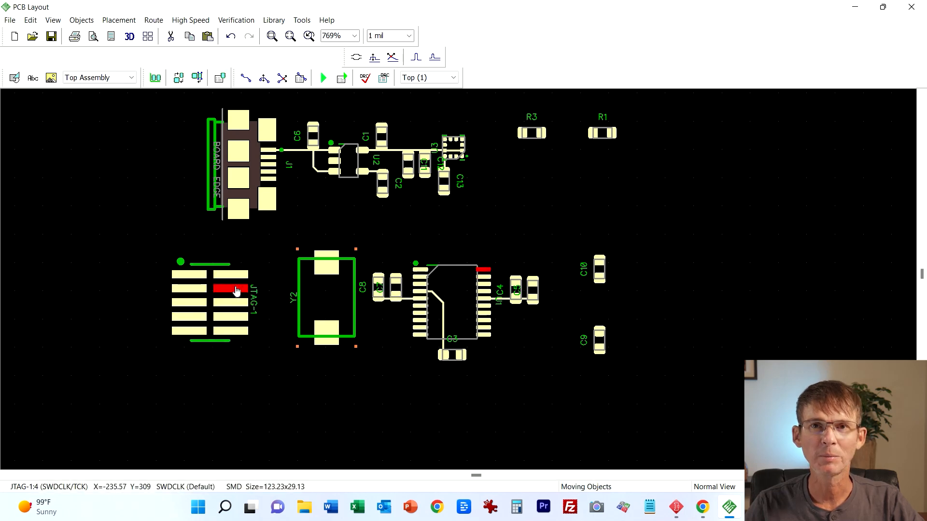
drag(237, 289, 704, 293)
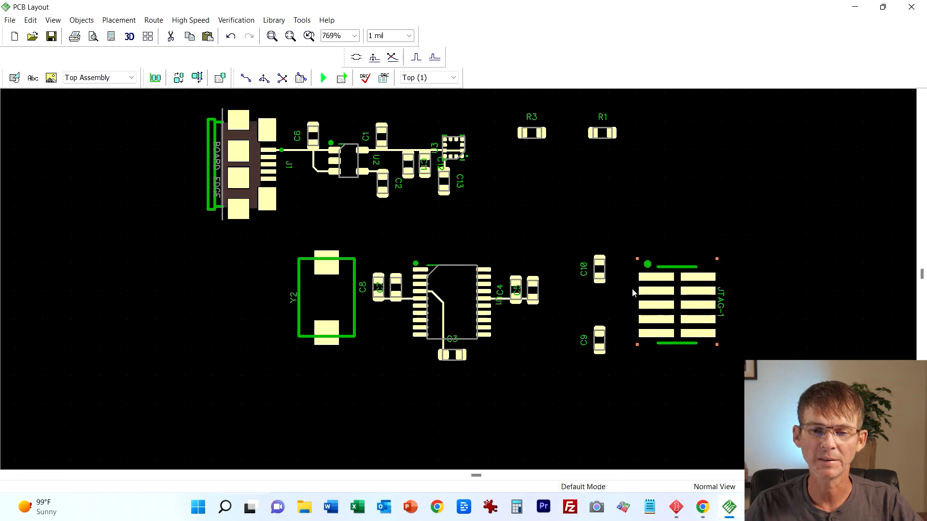
drag(599, 269, 531, 187)
drag(600, 345, 572, 181)
drag(691, 323, 615, 317)
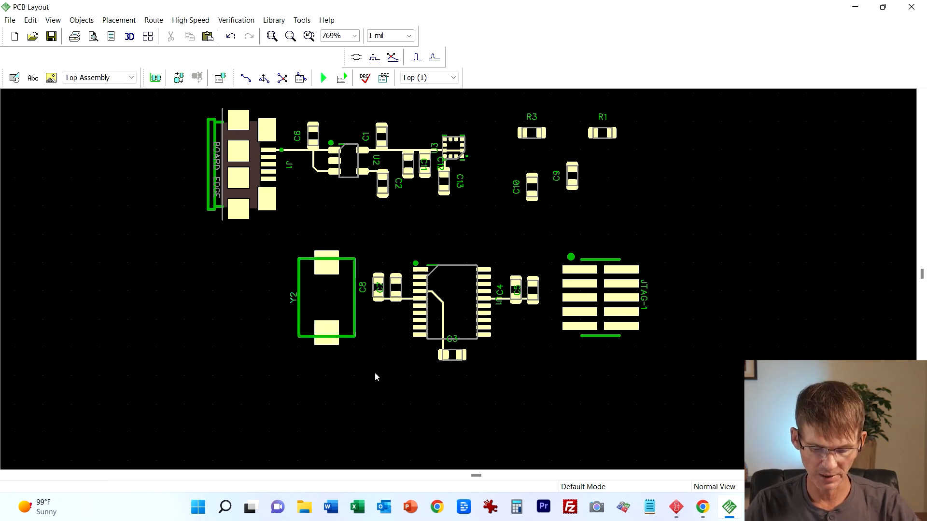
Step: Manually route U1's third pad to Y2's lower pad and U1's second pad to Y2's upper pad, passing above C7 and C8
scroll(378, 381, up, 1)
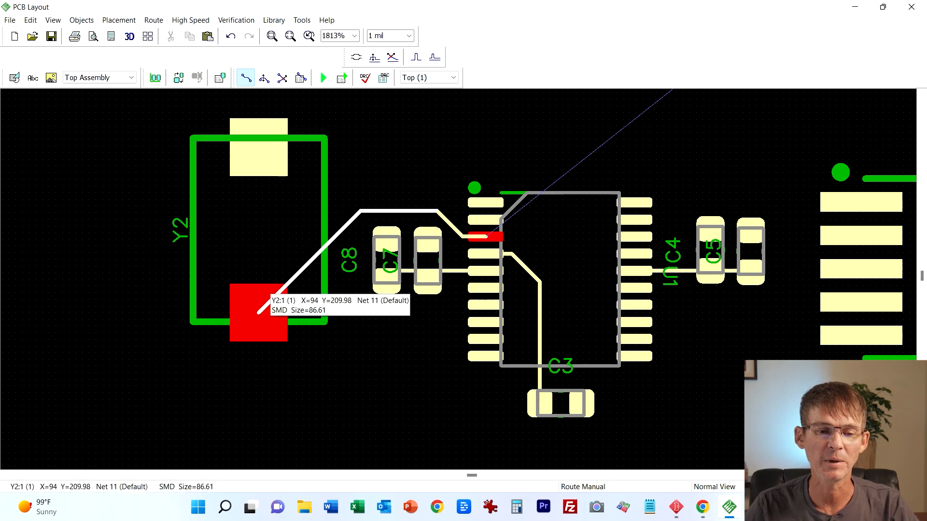
click(258, 313)
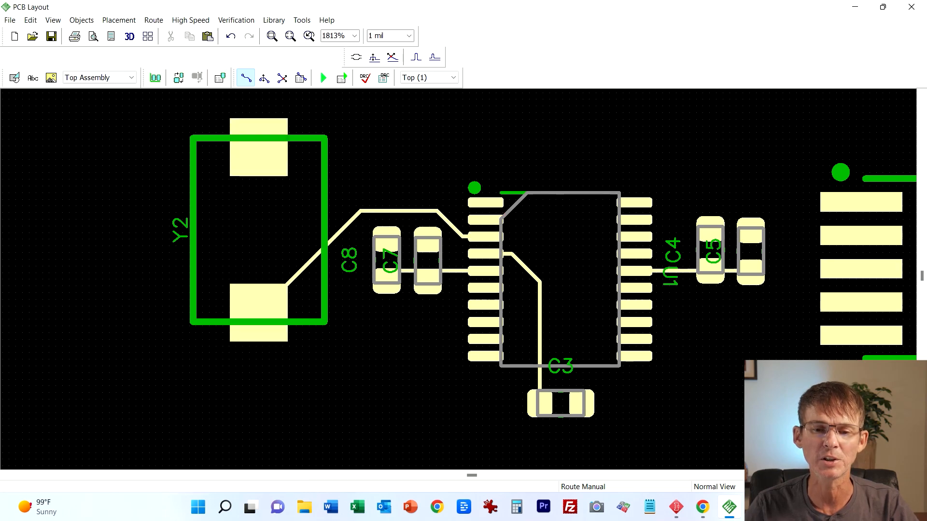
click(485, 220)
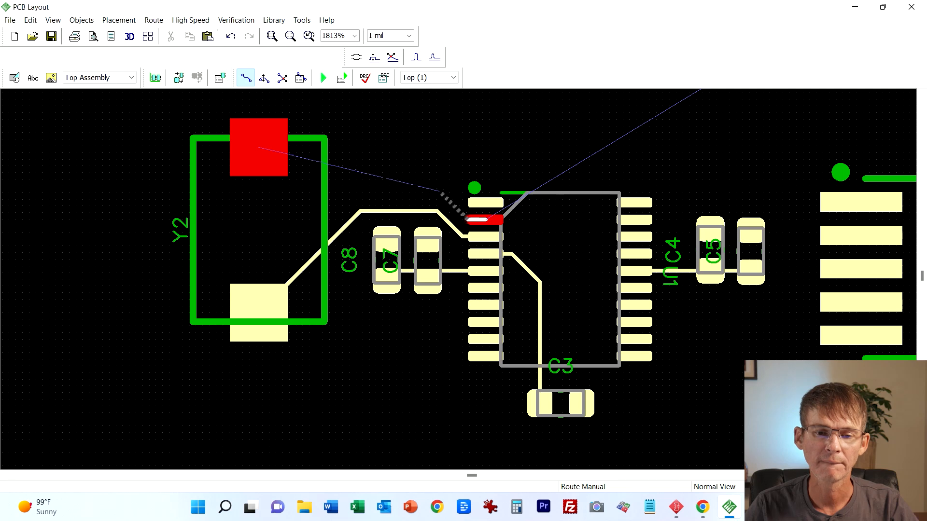
click(440, 195)
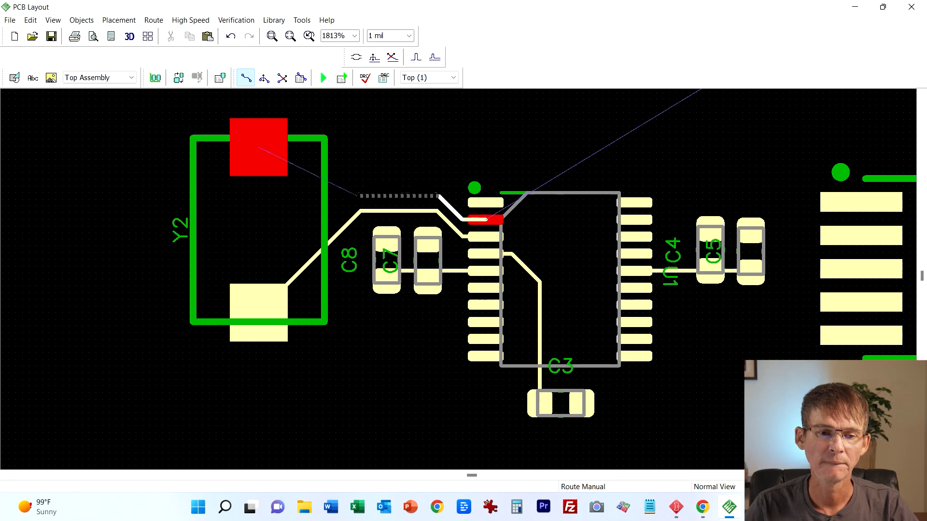
click(261, 154)
key(Escape)
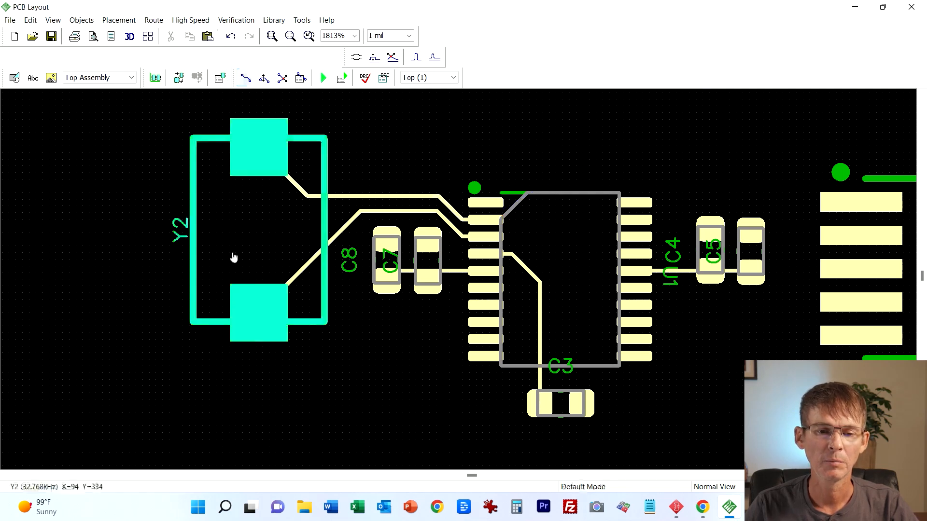
Step: Nudge Y2 slightly upward and toward U1 so its two traces leave the pads symmetrically
drag(252, 164, 259, 138)
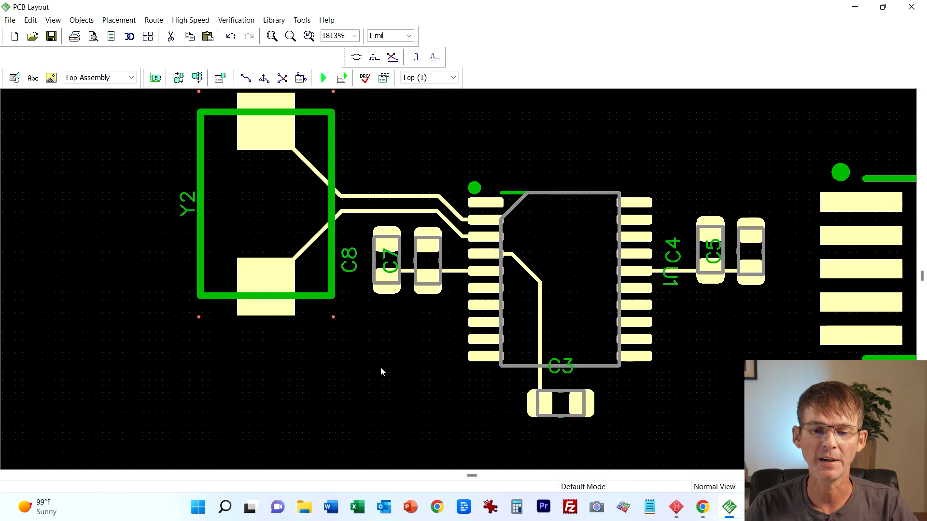
middle_drag(360, 387, 248, 306)
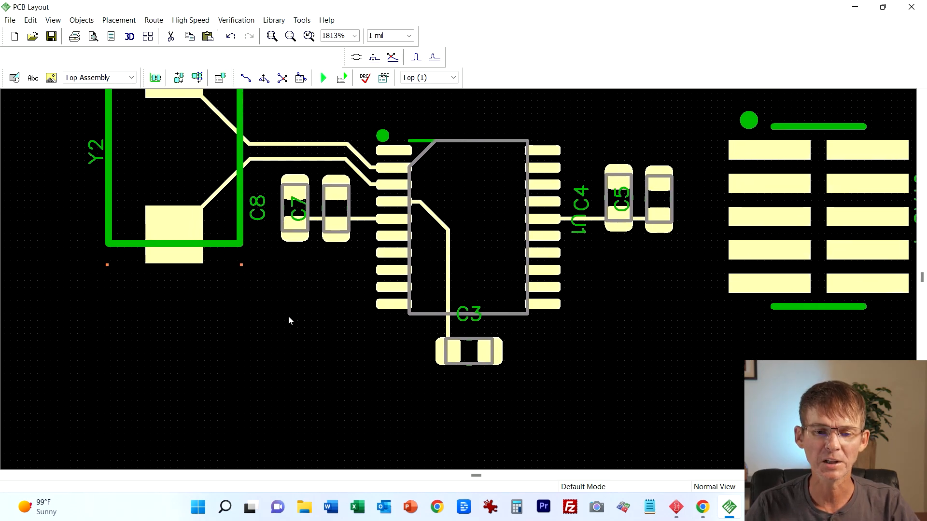
middle_drag(324, 322, 358, 370)
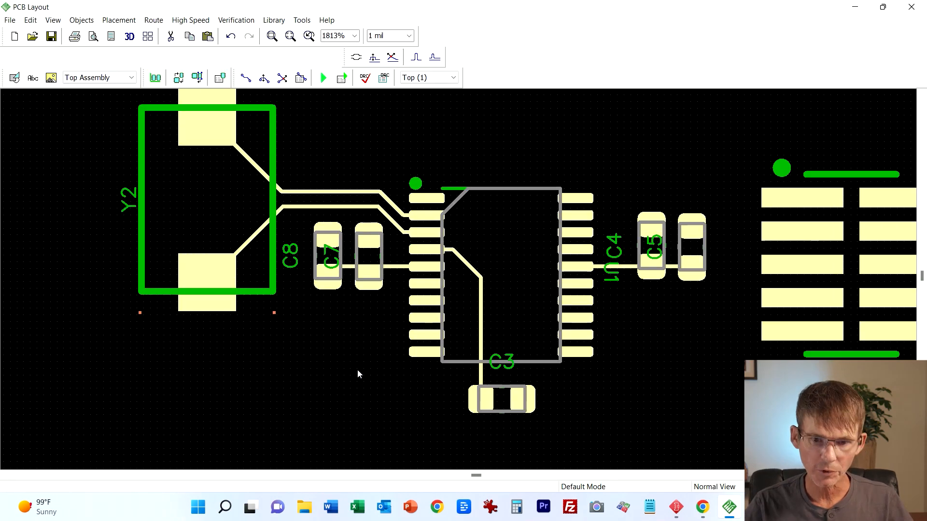
Step: Move C9 and C10 together to Y2's outer side, rotate C9 horizontal and place it beside Y2's upper pad
scroll(357, 374, down, 3)
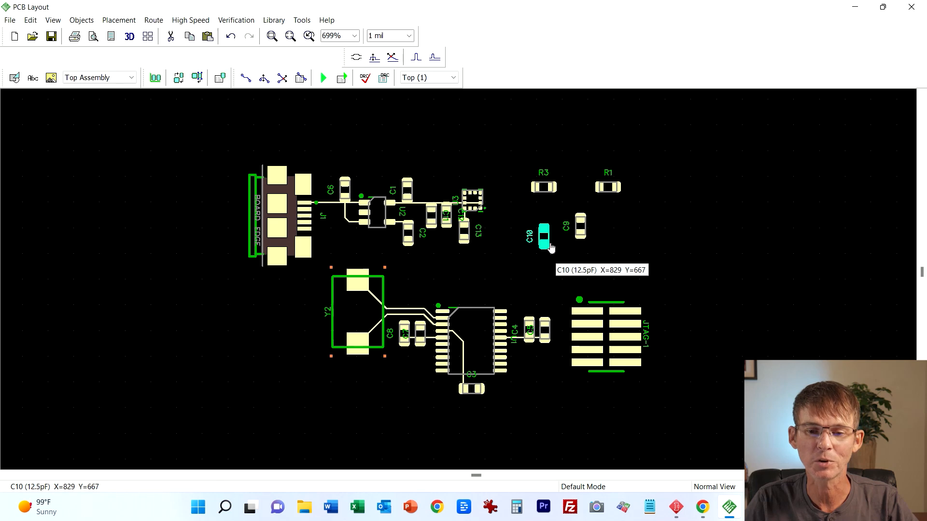
drag(550, 247, 563, 240)
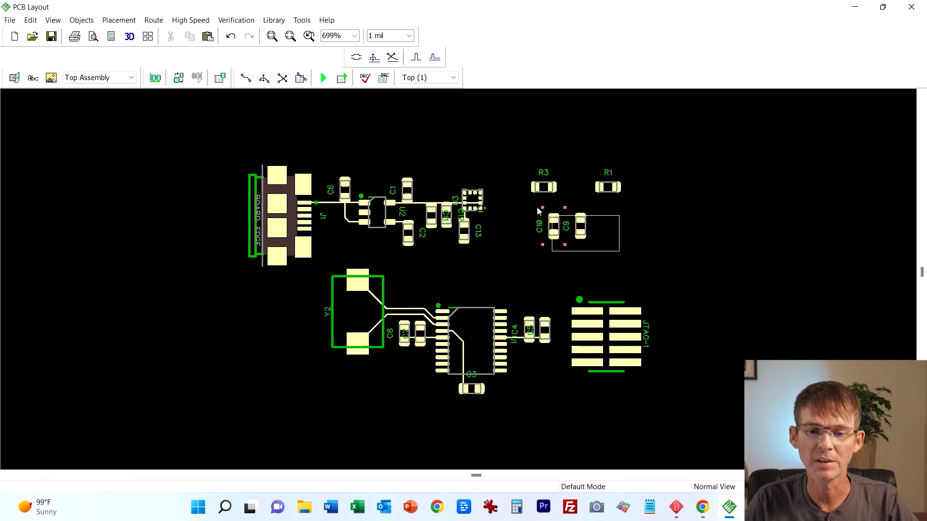
drag(530, 202, 619, 252)
drag(539, 244, 321, 289)
click(273, 365)
key(r)
click(299, 337)
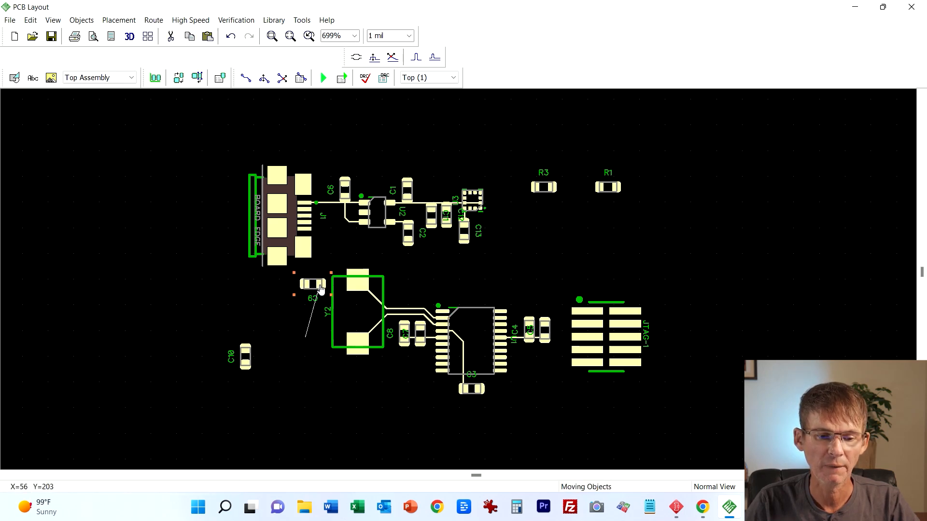
Step: Rotate C10 horizontal and place it beside Y2's lower pad, aligned under C9
click(245, 364)
drag(245, 365, 324, 346)
key(r)
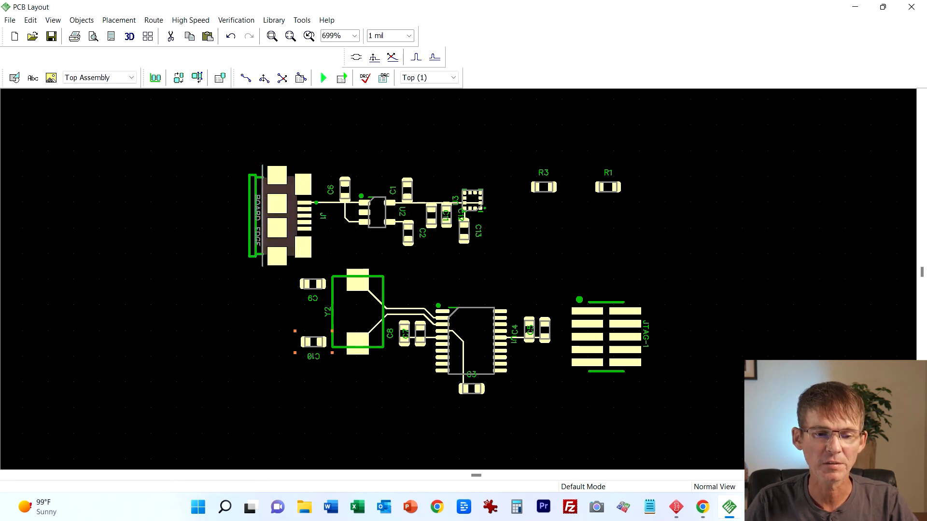
Step: Manually route straight traces from C9 to Y2's upper pad and from C10 to Y2's lower pad
click(245, 77)
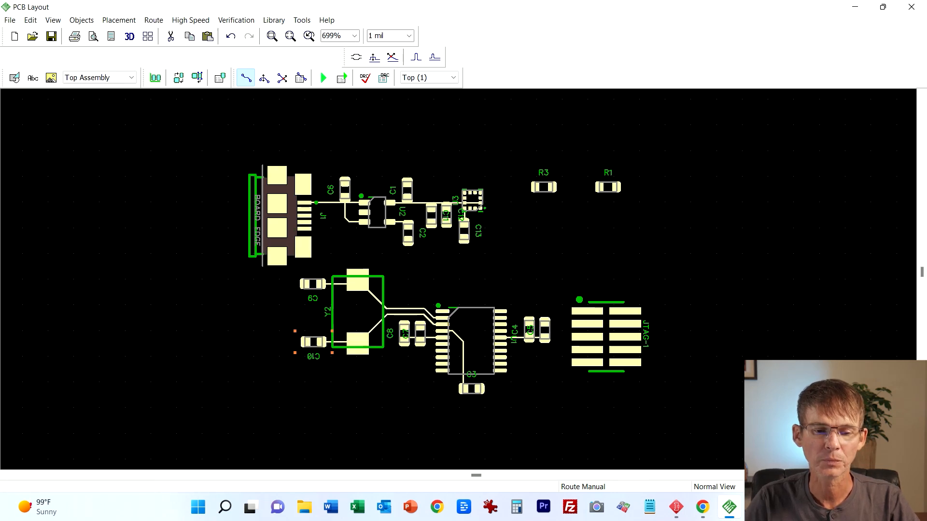
key(Escape)
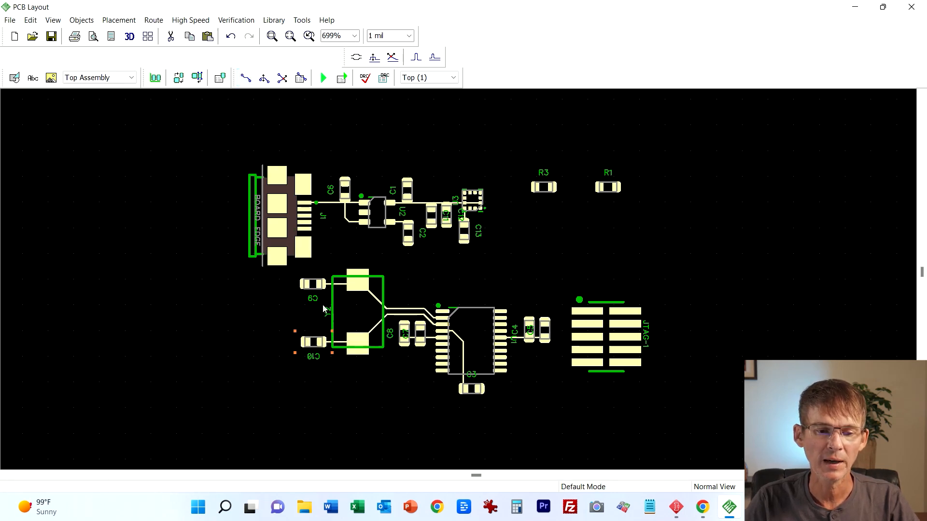
click(324, 350)
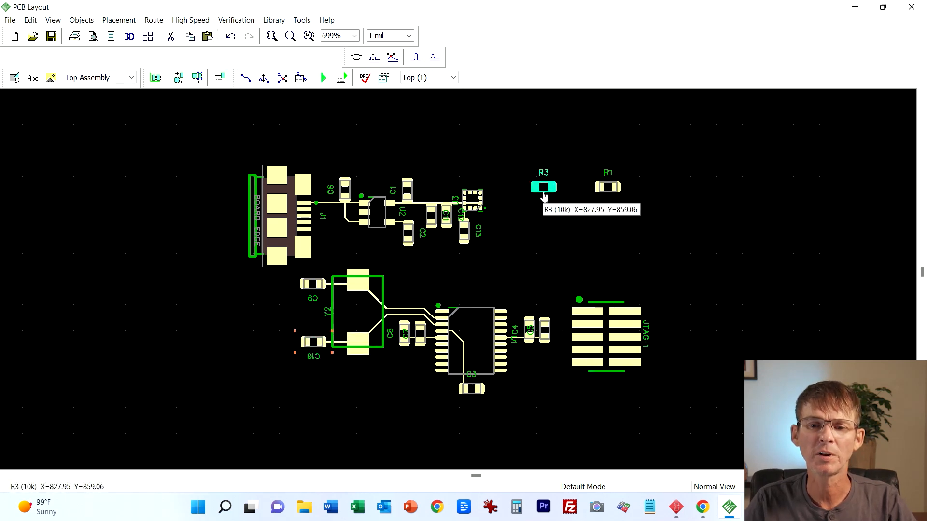
Step: Shift R1 closer to U3 and place R3 directly below it
drag(617, 187, 596, 187)
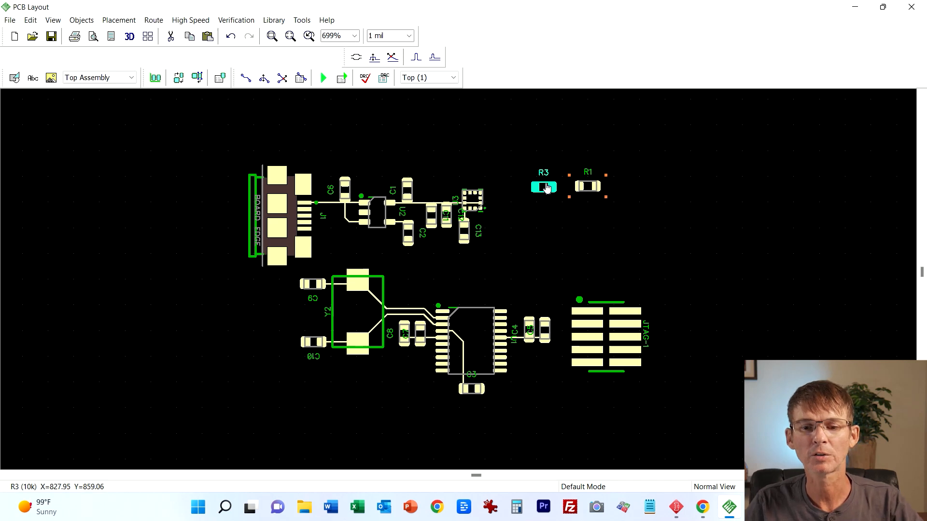
drag(546, 188, 593, 215)
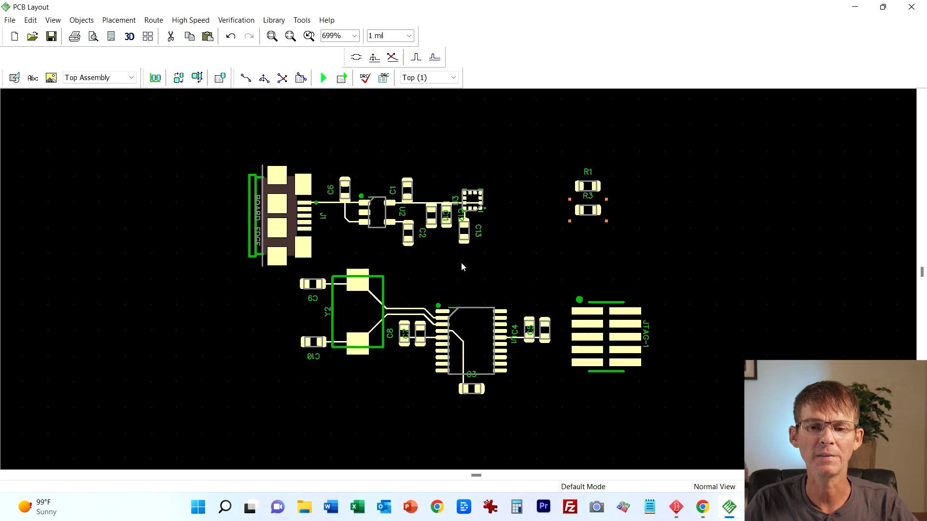
scroll(456, 268, up, 2)
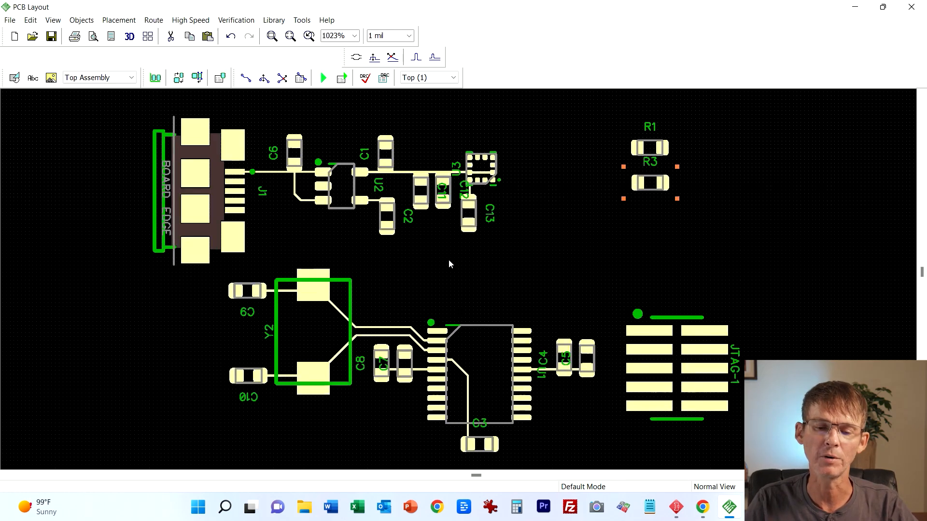
scroll(382, 227, down, 2)
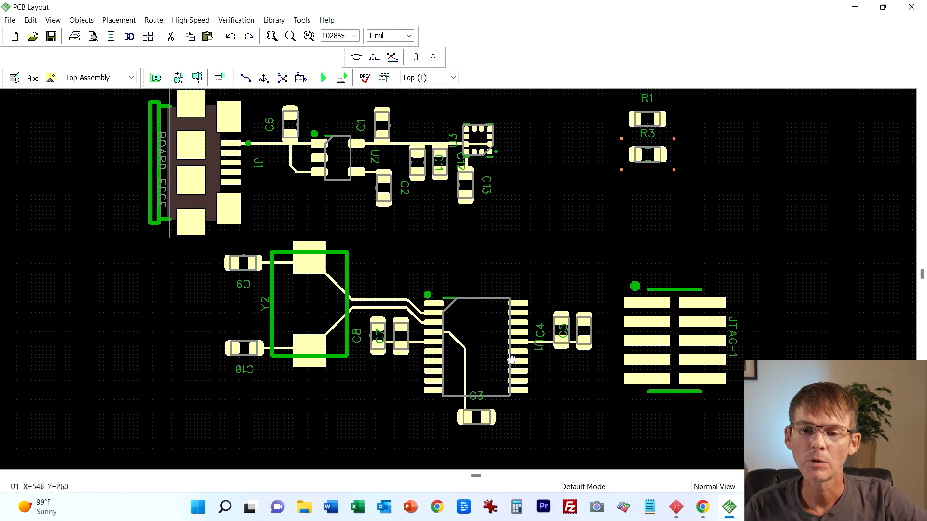
Step: Move R1 next to U3 with its I2C_SDA pad facing the sensor, and bring R3 closer just below it
drag(628, 129, 569, 132)
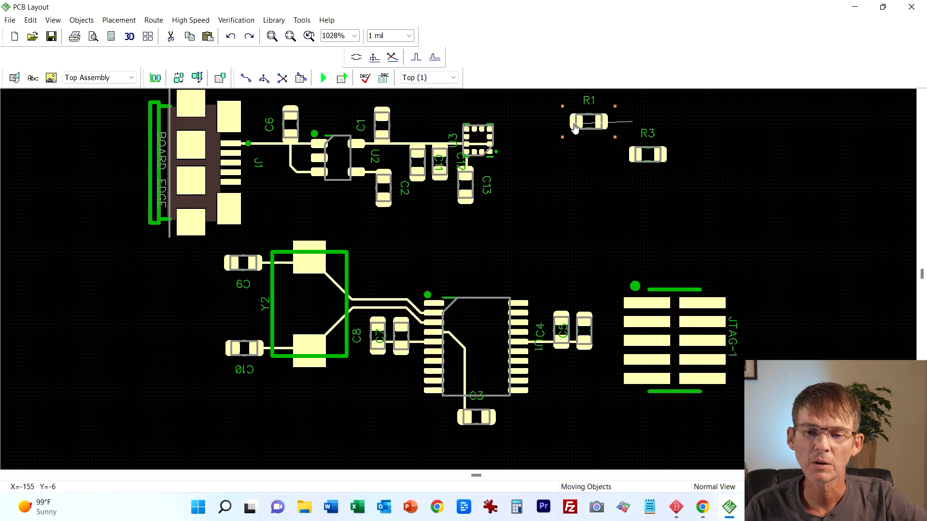
drag(638, 155, 584, 171)
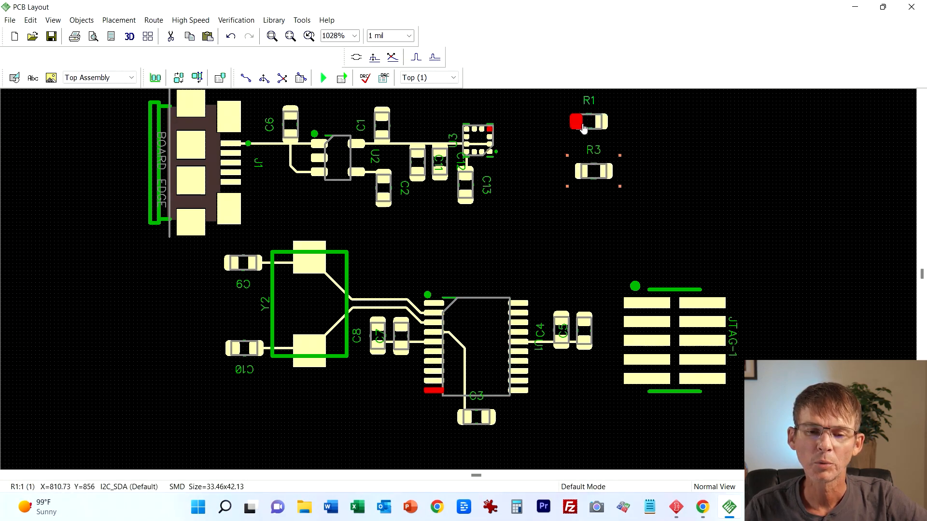
drag(580, 125, 539, 133)
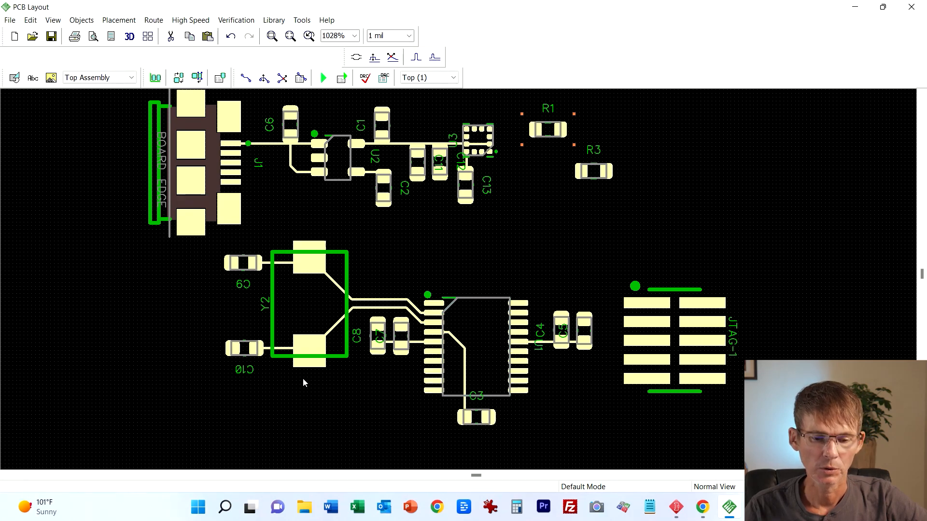
Step: Manually route the I2C_SDA trace on the top layer from U1's lowest left-side pad around below C3 to a via right of U1
click(433, 390)
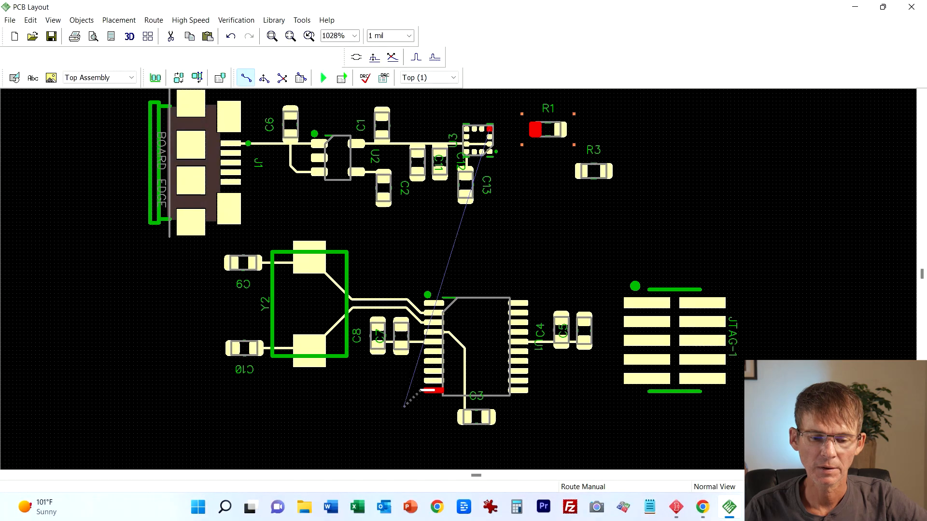
click(409, 400)
click(408, 420)
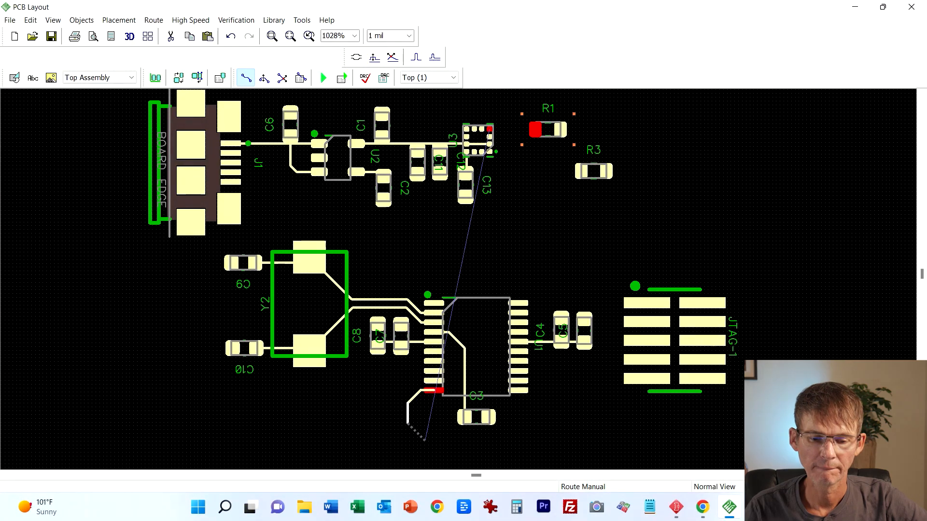
click(423, 435)
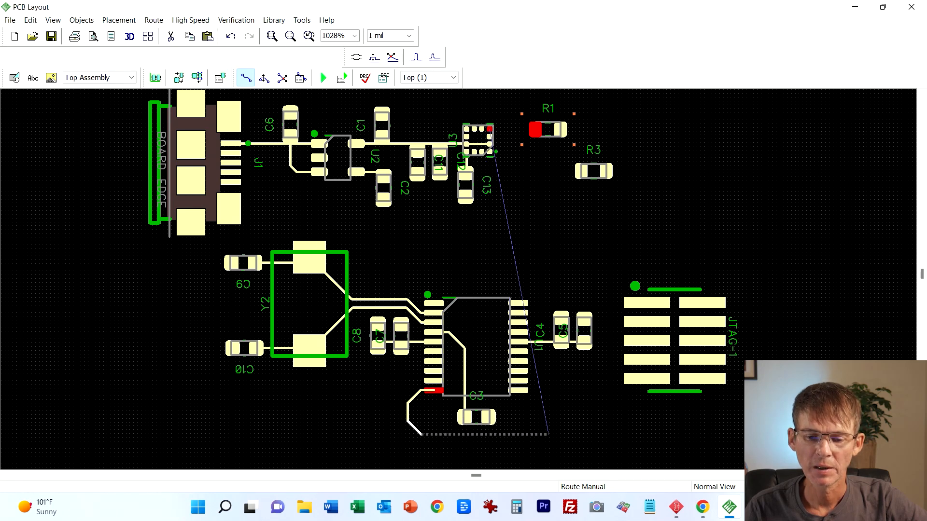
click(541, 435)
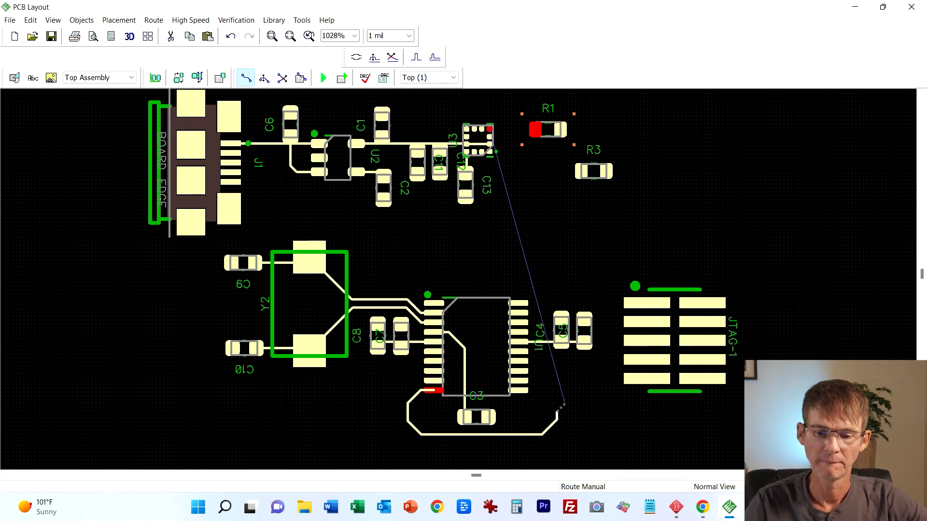
click(556, 418)
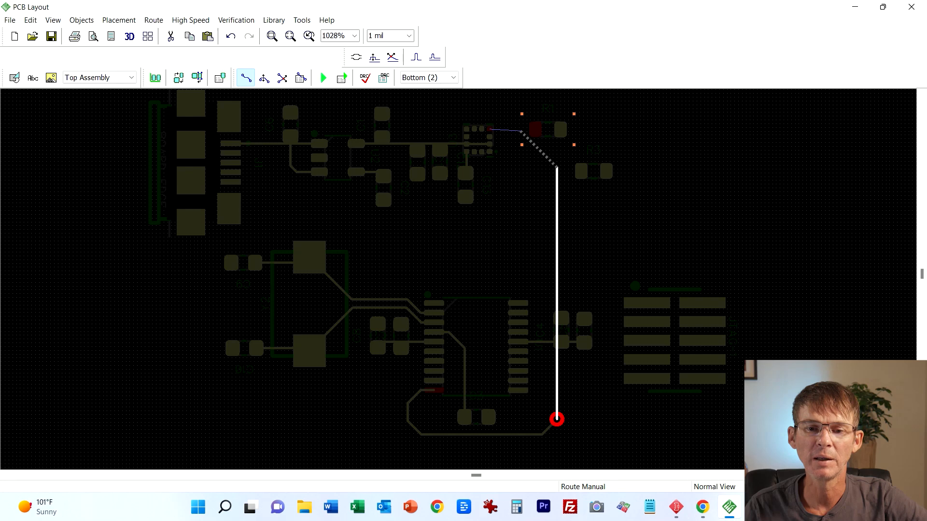
Step: Continue the I2C_SDA trace on the bottom layer up to a via beside R1, and finish it on the top layer at U3's SDA pad
click(520, 130)
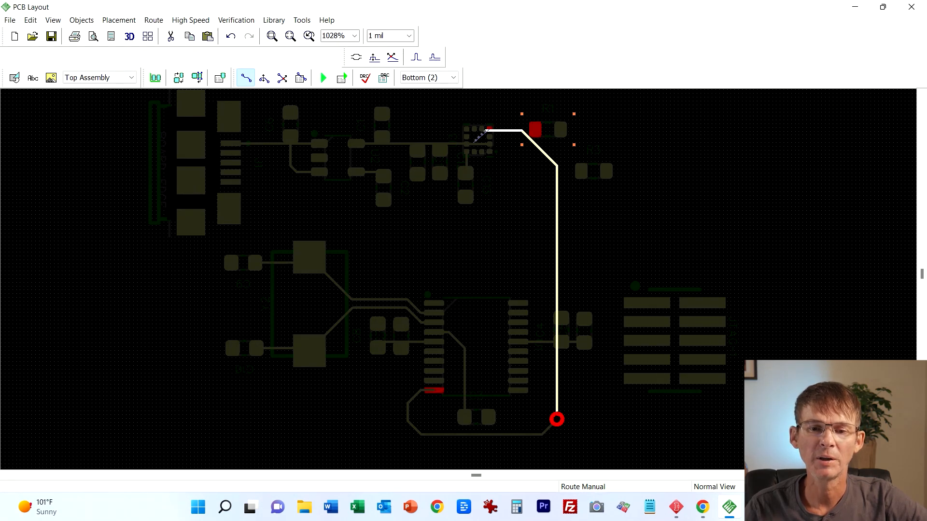
key(1)
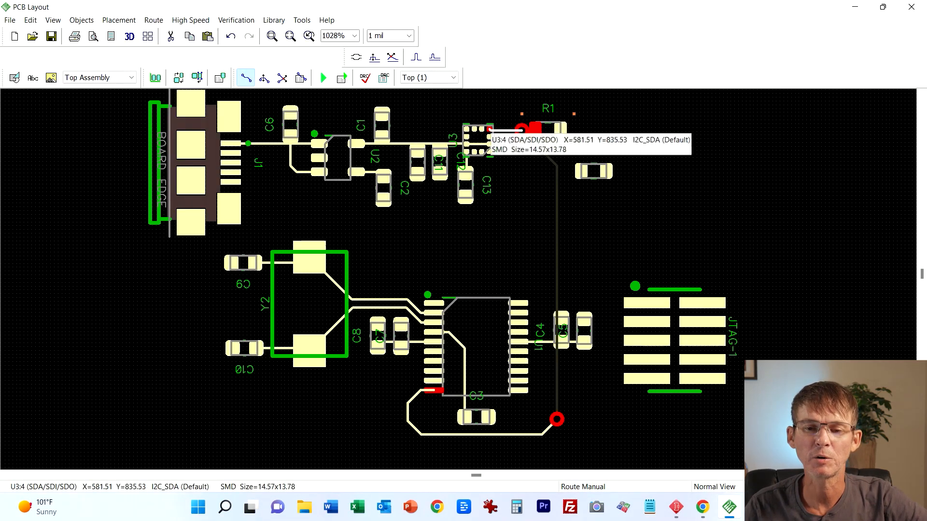
click(491, 130)
key(Escape)
Step: Move R1 further from the upper I2C_SDA via, and shift the short trace between U3 and that via into line with U3's SDA pad
scroll(546, 193, up, 5)
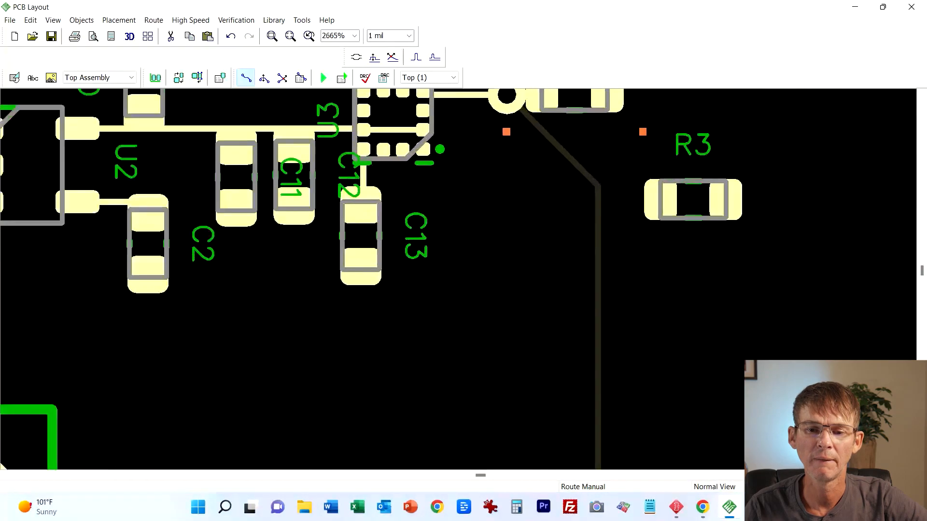
drag(545, 193, 616, 192)
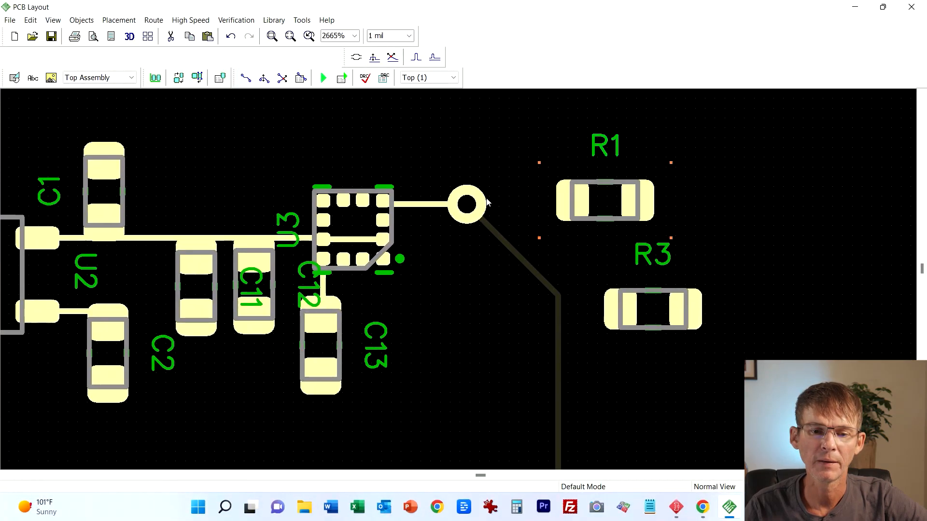
click(427, 203)
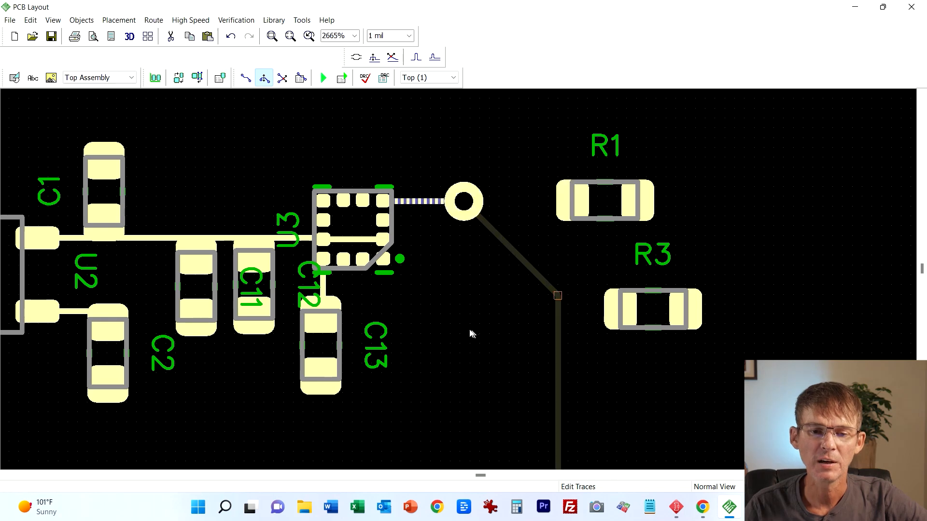
scroll(471, 338, down, 3)
scroll(461, 323, down, 1)
click(462, 328)
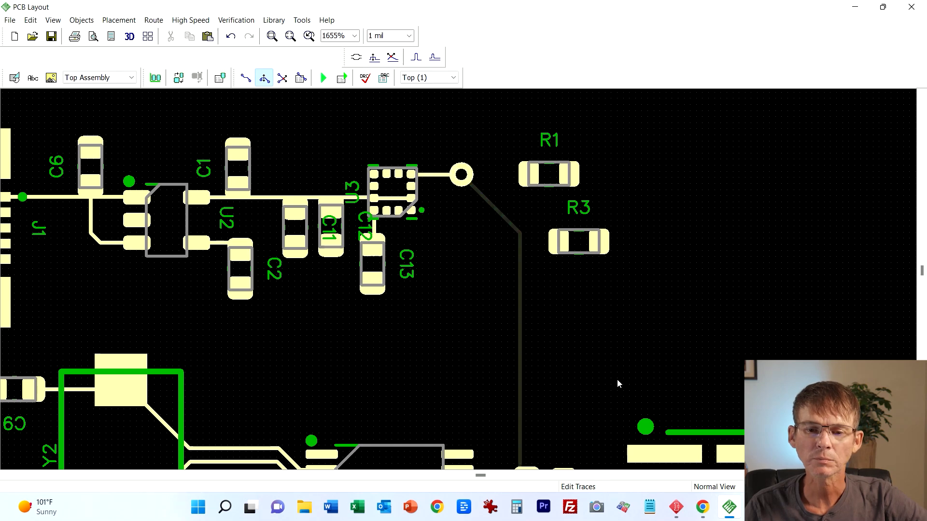
Step: Move R1 closer to the via beside U3, keeping its I2C_SDA pad in line with the via
scroll(618, 347, down, 1)
scroll(618, 347, down, 1)
click(542, 206)
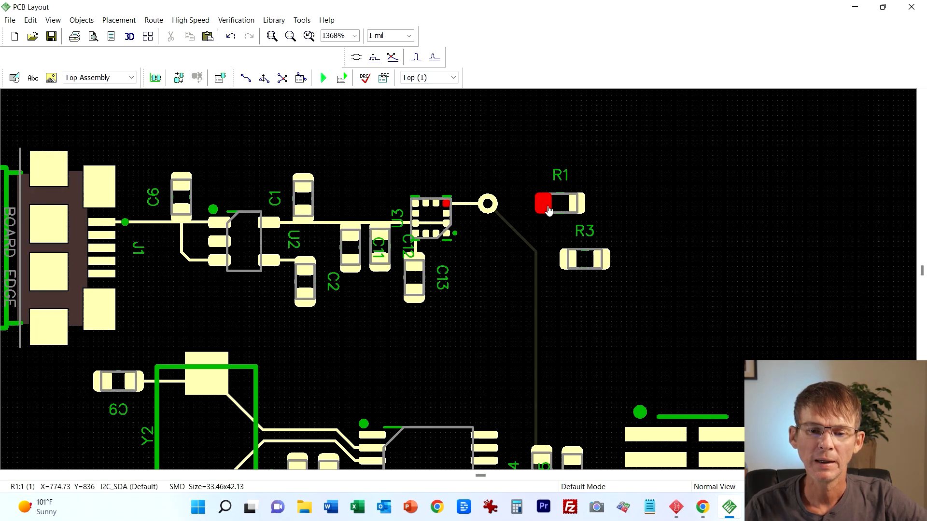
click(542, 205)
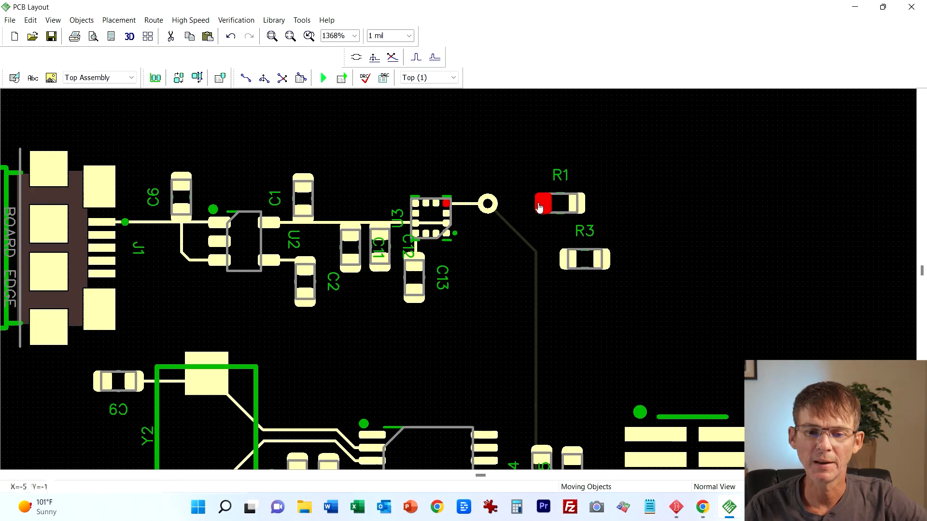
drag(542, 206, 527, 208)
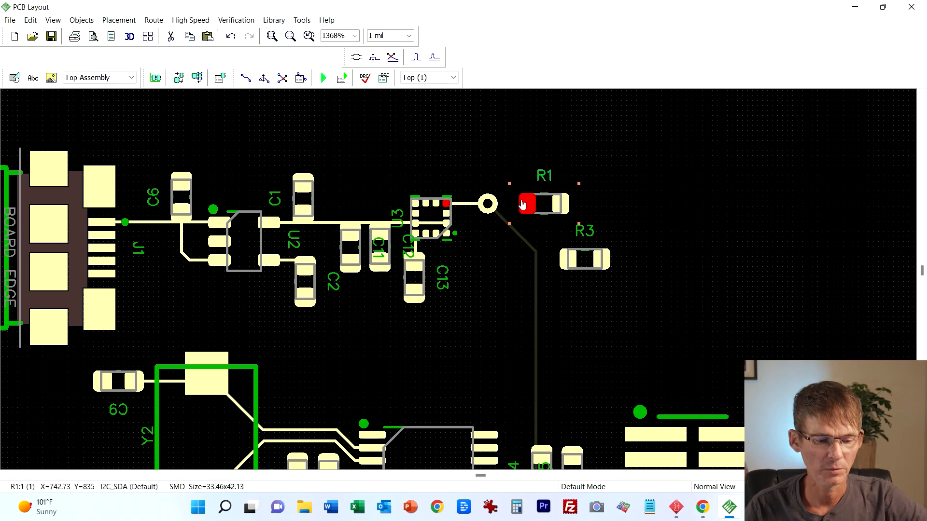
click(497, 159)
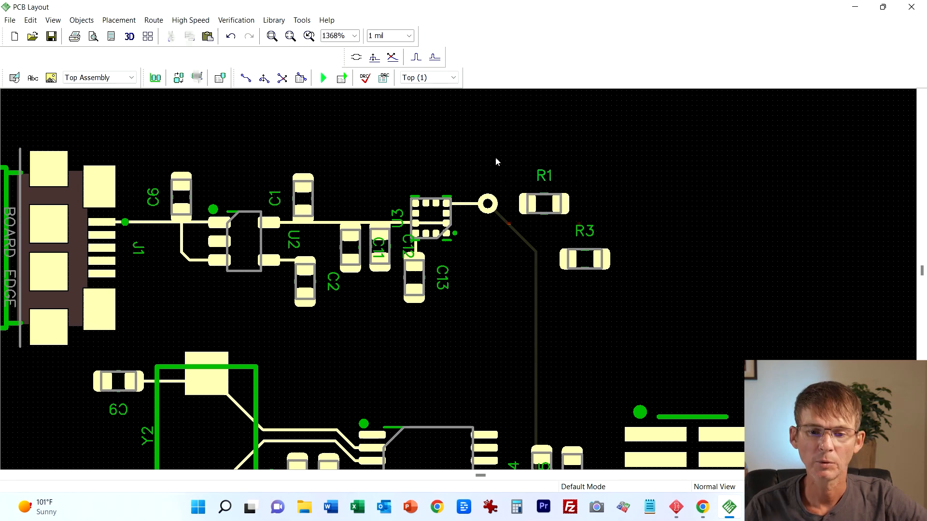
Step: Manually route a straight trace from the via beside U3 to R1's I2C_SDA pad
key(r)
click(487, 204)
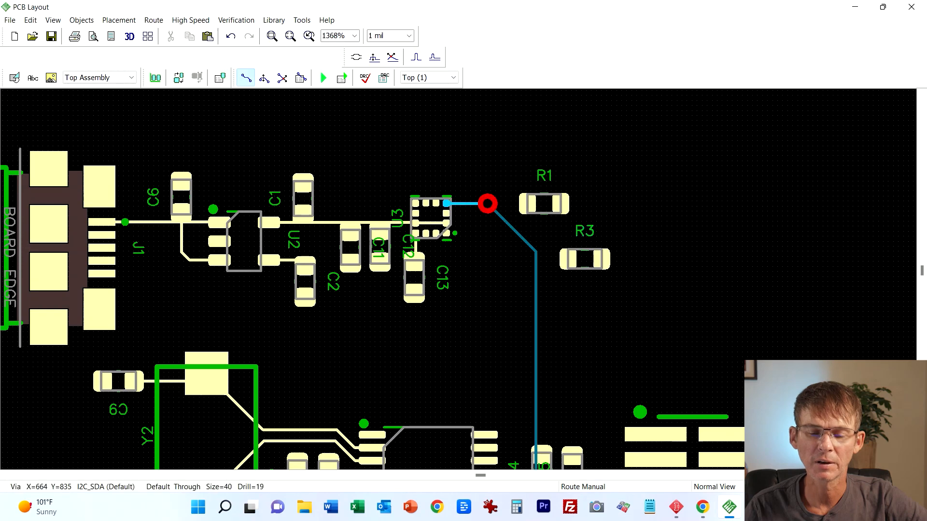
click(529, 203)
key(Escape)
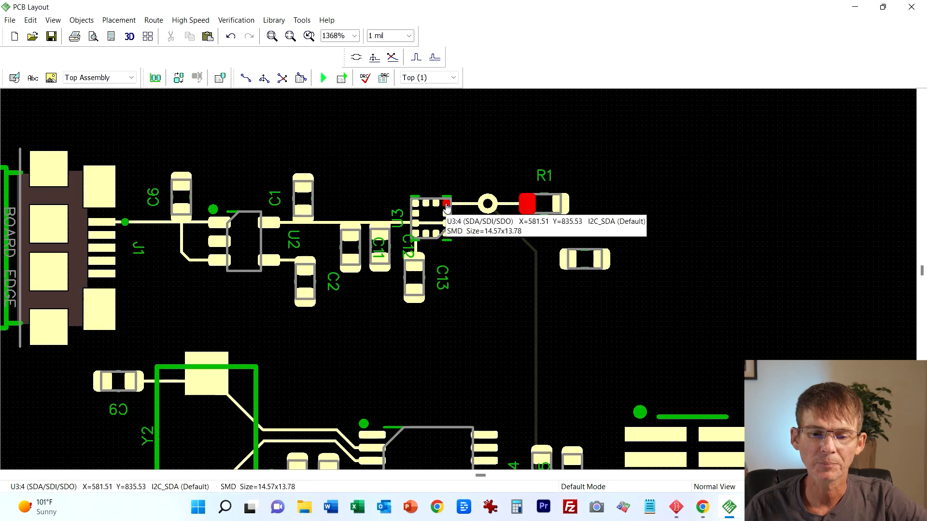
Step: Manually route the I2C_SCL trace on the top layer from U3's SCL pad down to the I2C_SCL pad on U1's right side
scroll(500, 276, down, 4)
scroll(512, 277, up, 2)
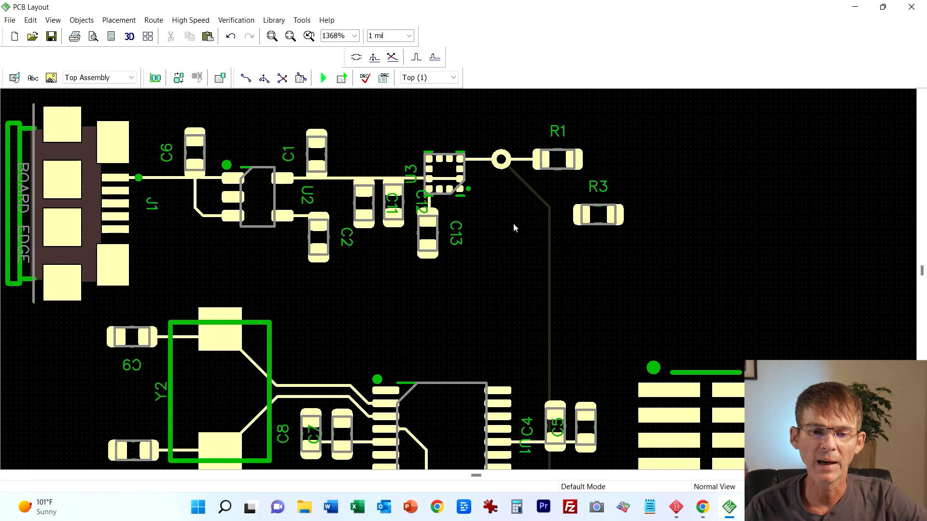
click(246, 78)
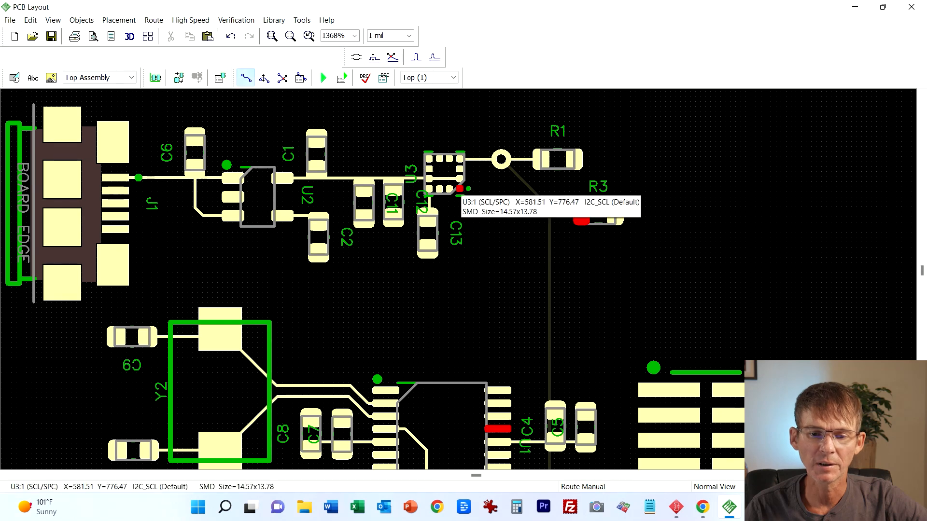
click(460, 188)
click(530, 234)
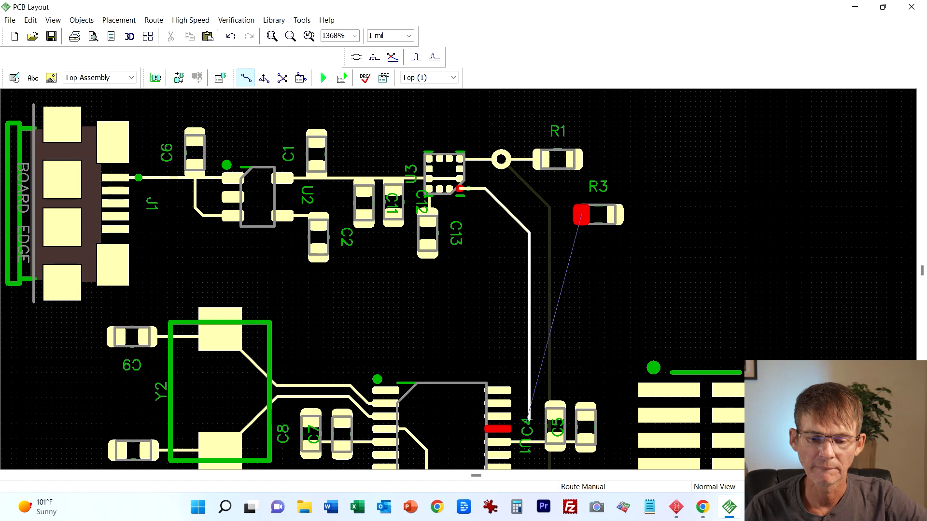
click(509, 414)
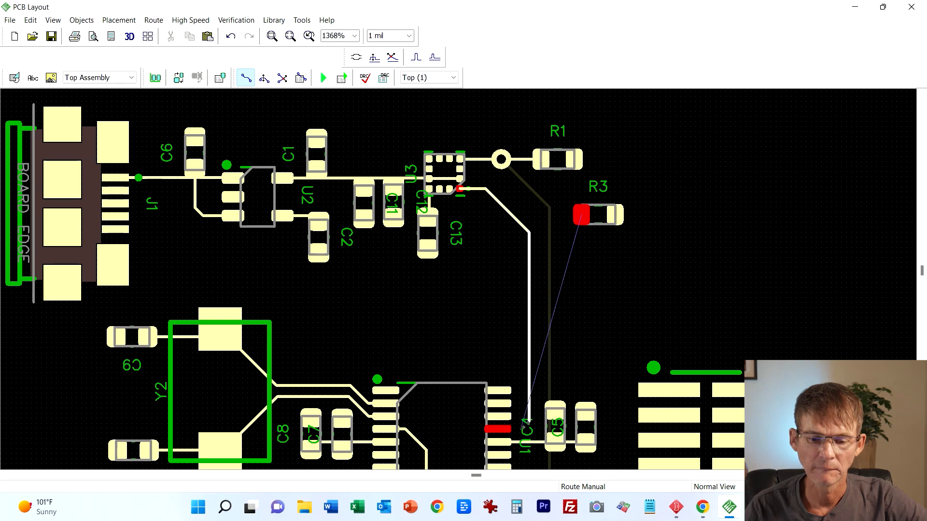
double_click(520, 426)
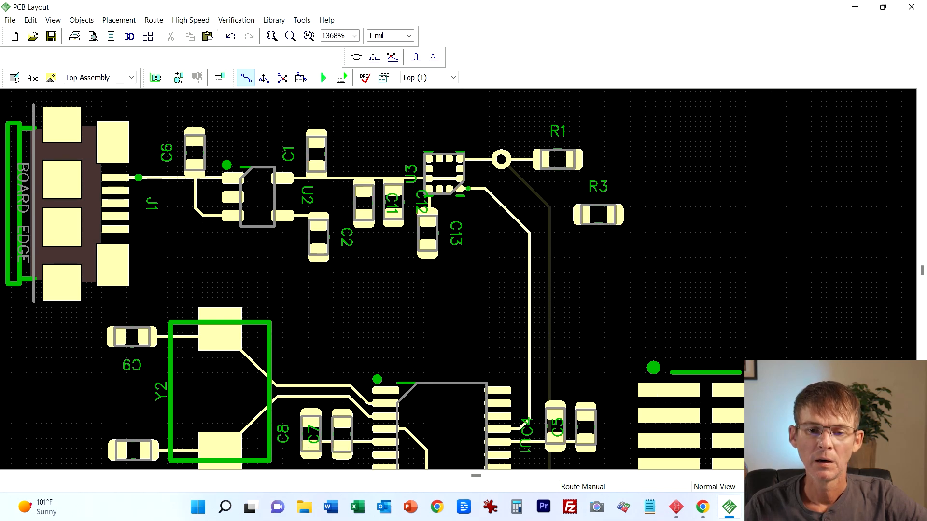
key(Escape)
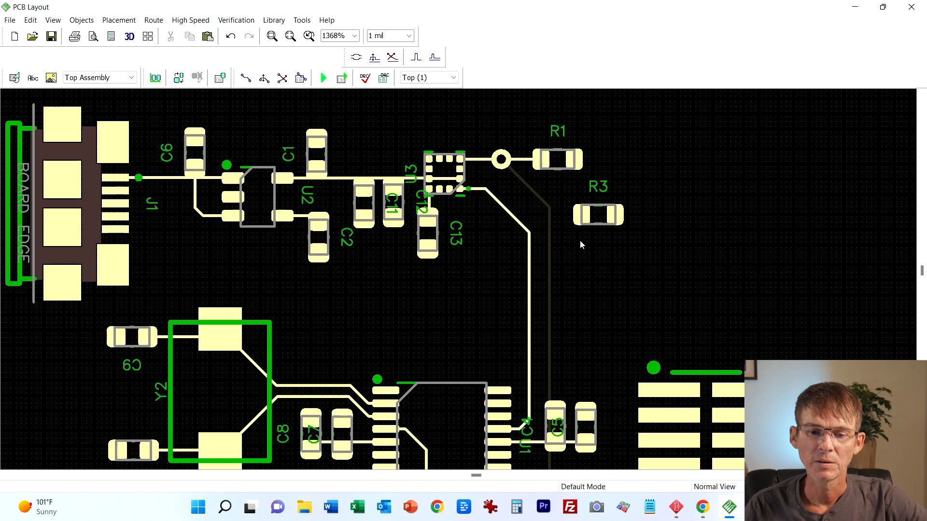
Step: Rotate R3 by 180 degrees and place it left of the vertical I2C_SCL trace, with its I2C_SCL pad touching the trace
drag(572, 223, 529, 281)
key(r)
key(r)
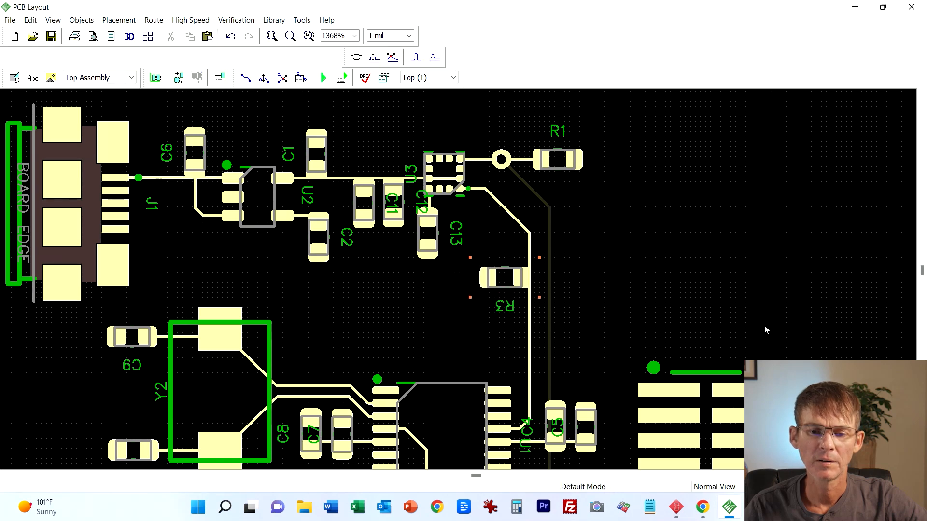
click(533, 293)
click(523, 281)
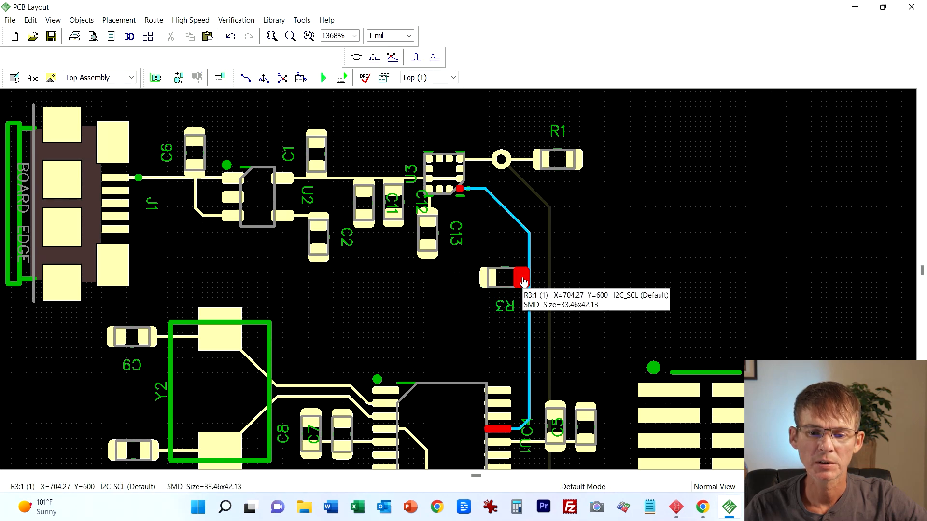
drag(524, 281, 525, 284)
click(515, 224)
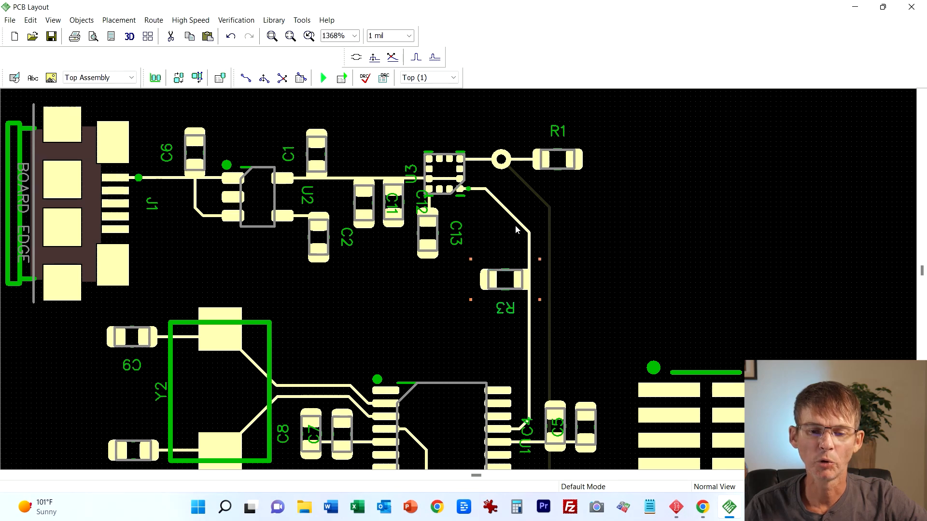
click(497, 282)
click(482, 242)
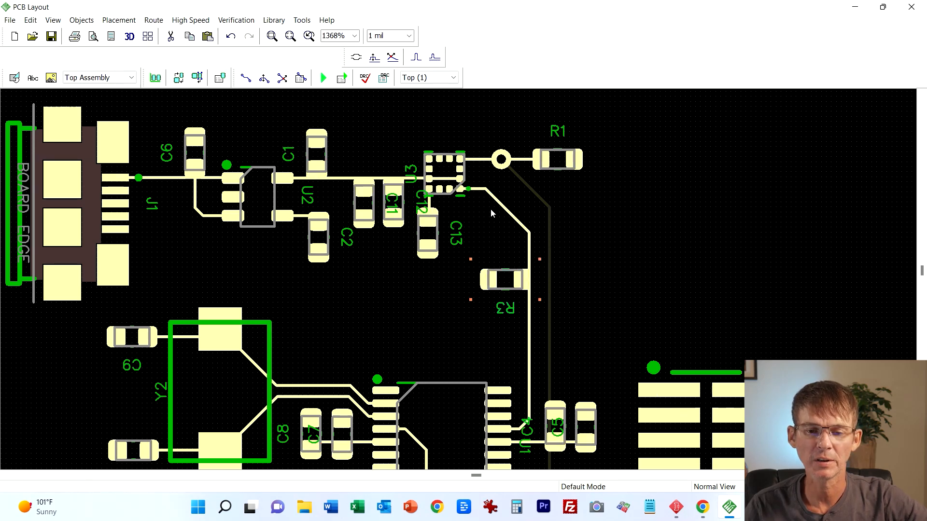
Step: Rotate the JTAG-1 connector 180 degrees so its SWDIO and SWDCLK pads face U1
scroll(556, 252, down, 2)
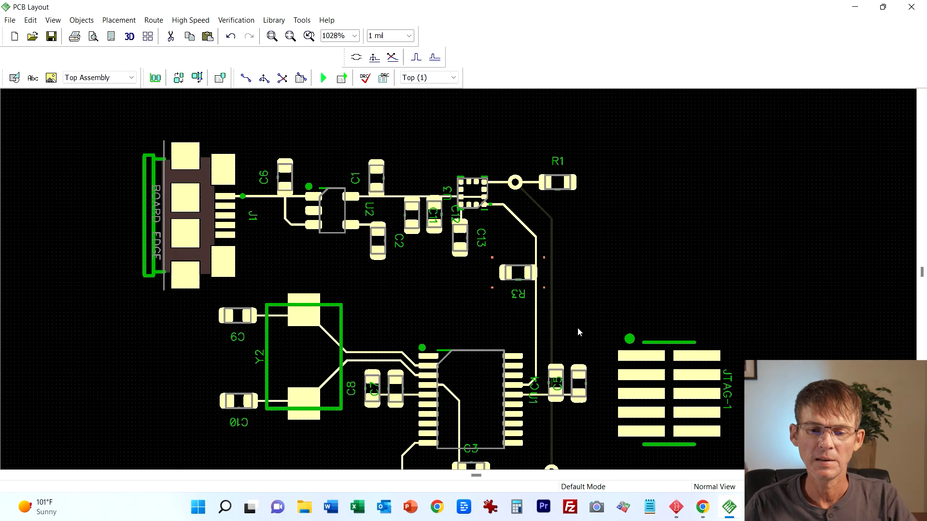
middle_drag(547, 261, 527, 247)
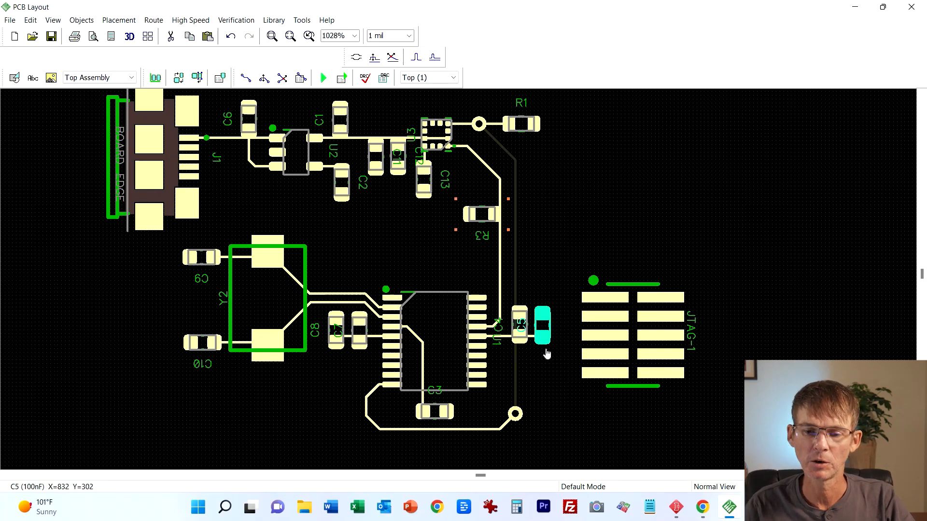
click(597, 303)
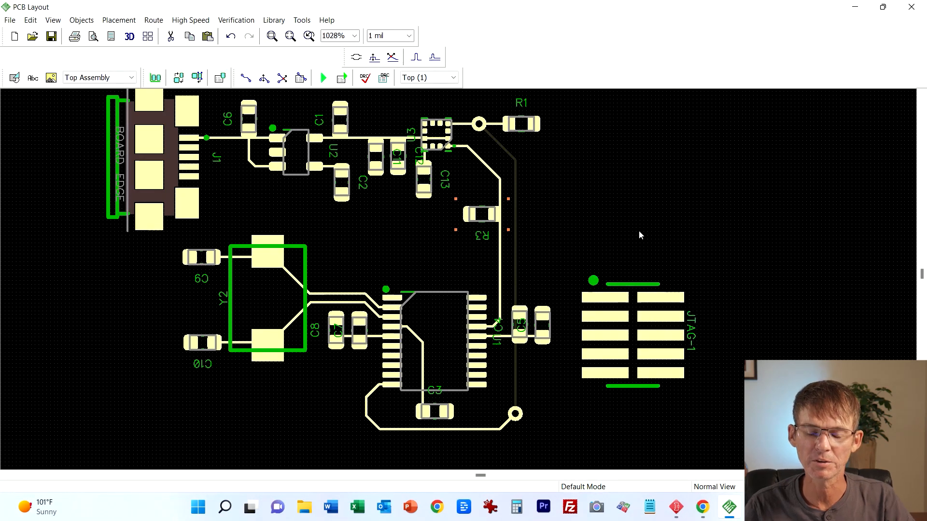
mouse_move(657, 349)
mouse_down()
mouse_move(635, 358)
mouse_move(645, 348)
mouse_up()
key(r)
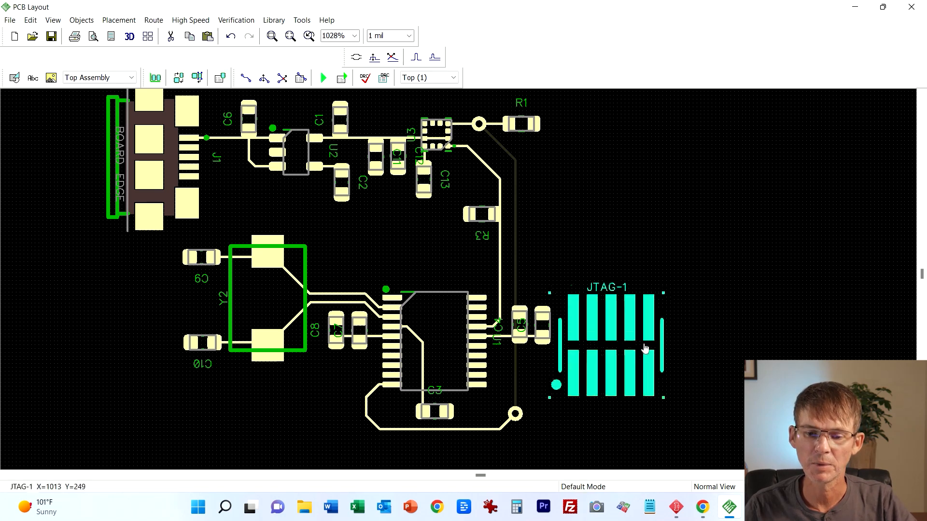
key(r)
Step: Move JTAG-1 up and closer to U1, bringing its SWDIO pad level with U1's topmost right-side pad
drag(588, 333, 605, 327)
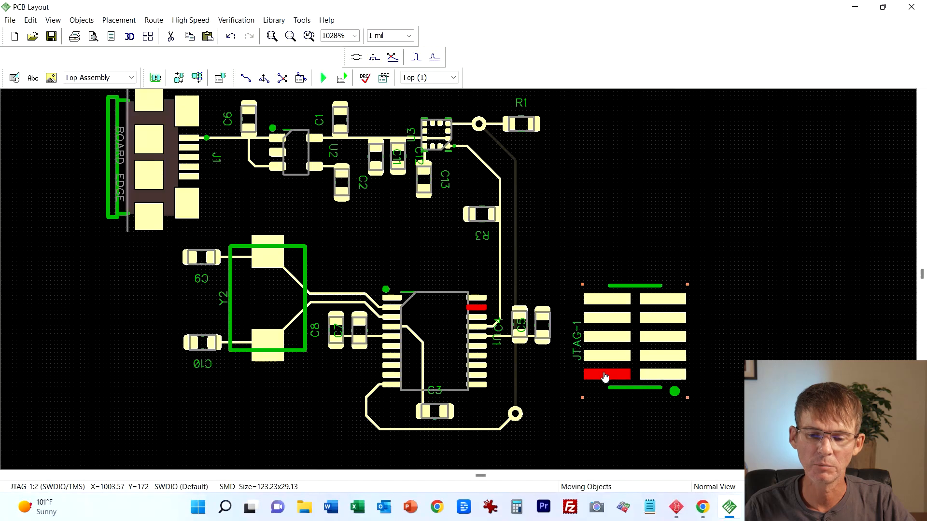
drag(605, 377, 589, 316)
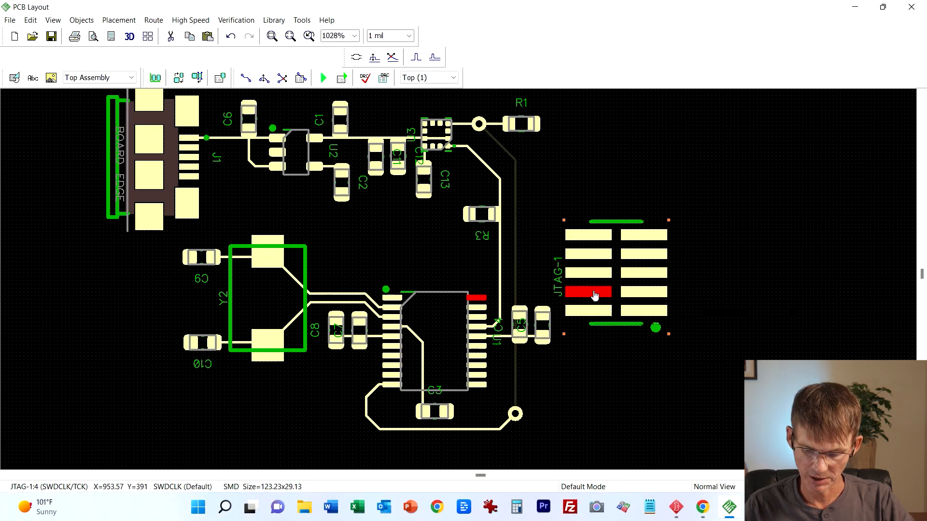
click(575, 303)
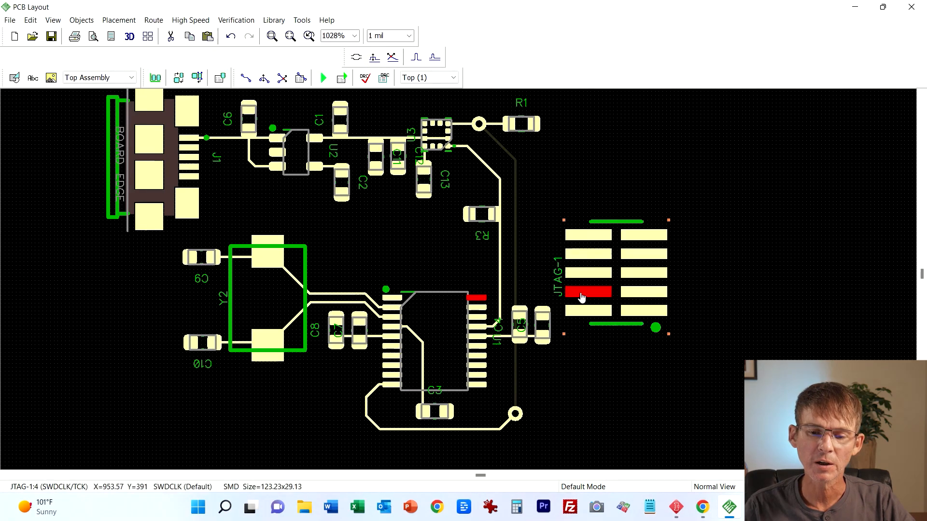
drag(582, 319, 577, 305)
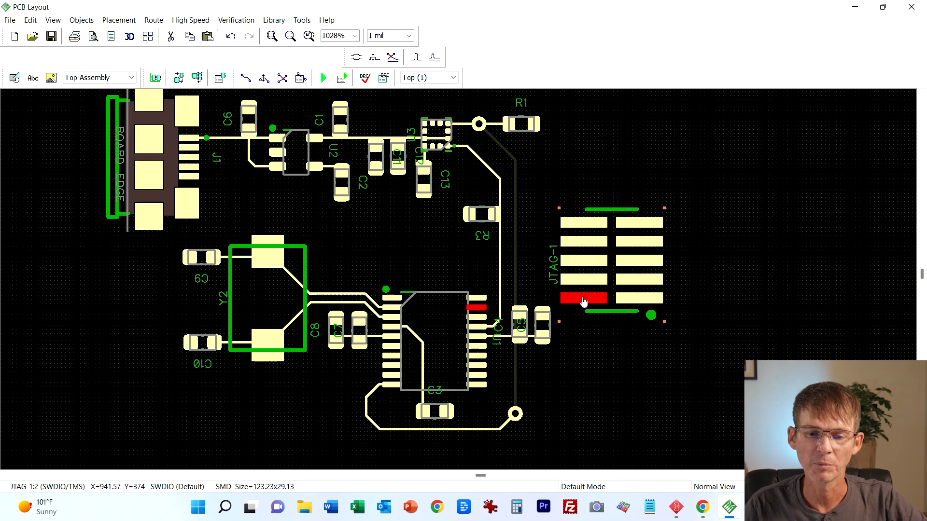
Step: Move the JTAG-1 connector slightly further up, leaving its SWDIO pad a little above U1's top row of pads
drag(584, 304, 583, 311)
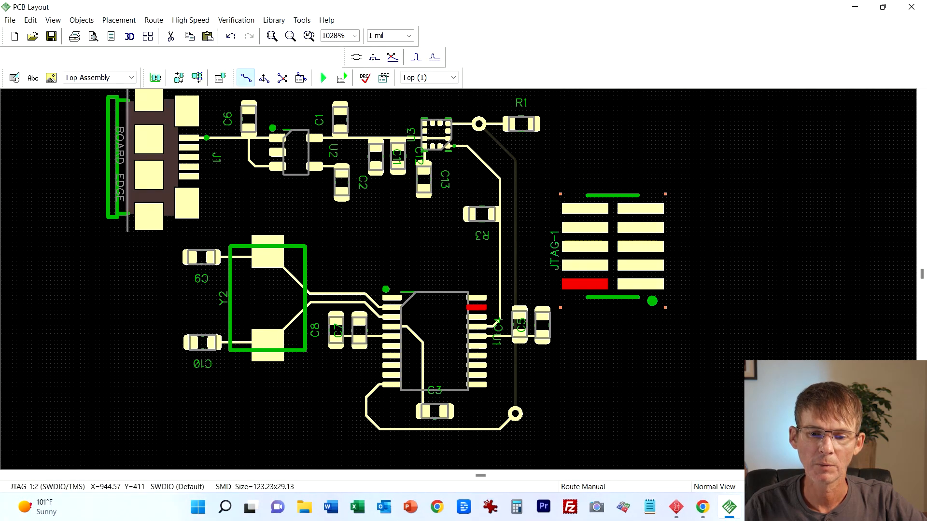
click(584, 284)
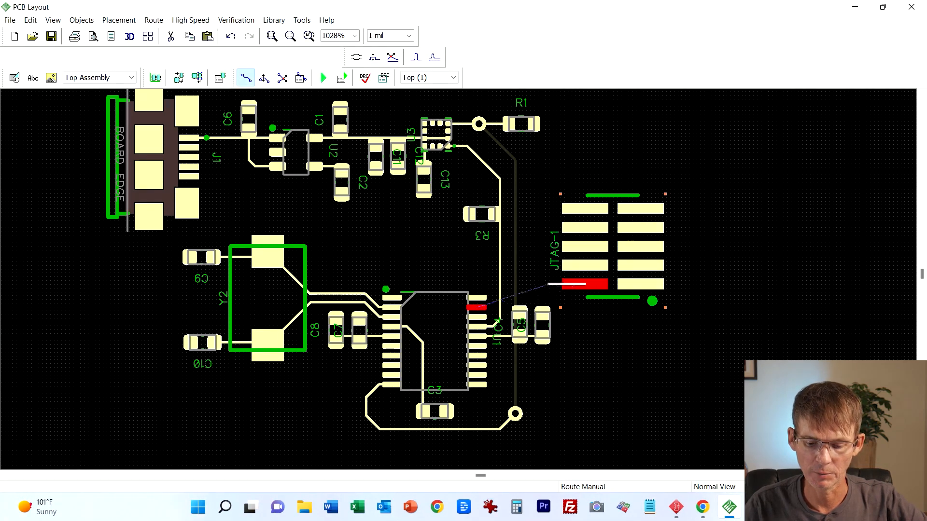
key(b)
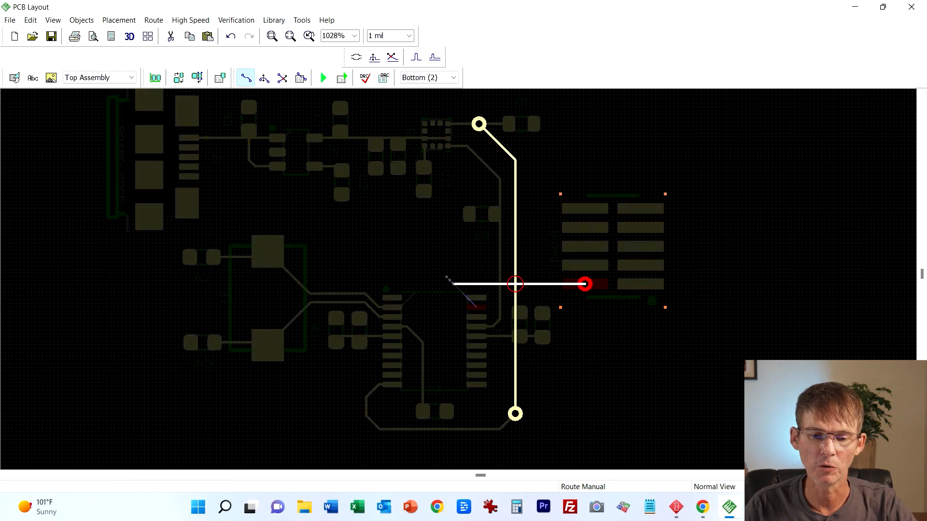
key(Escape)
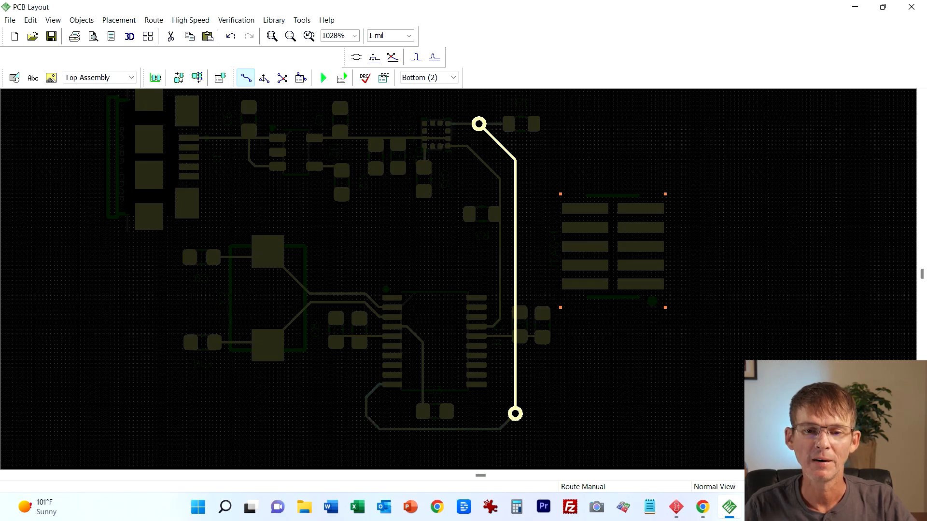
key(Escape)
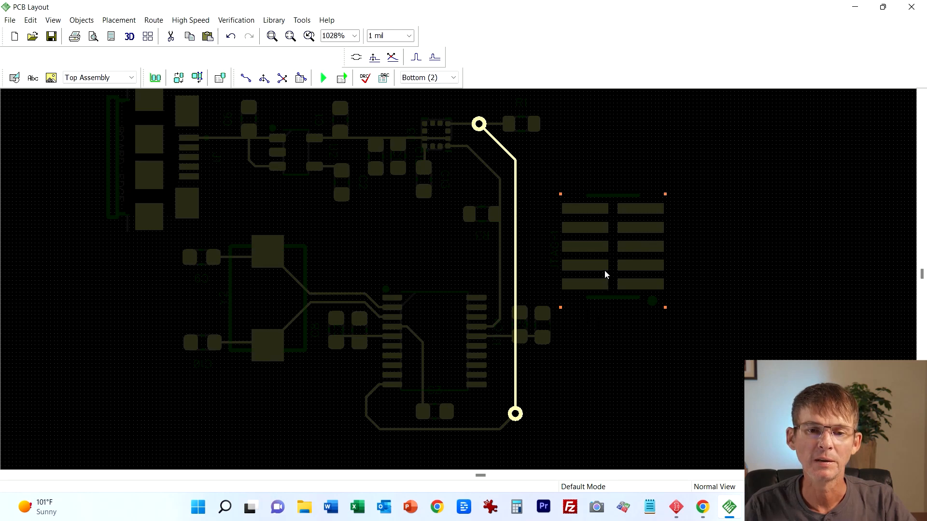
click(453, 79)
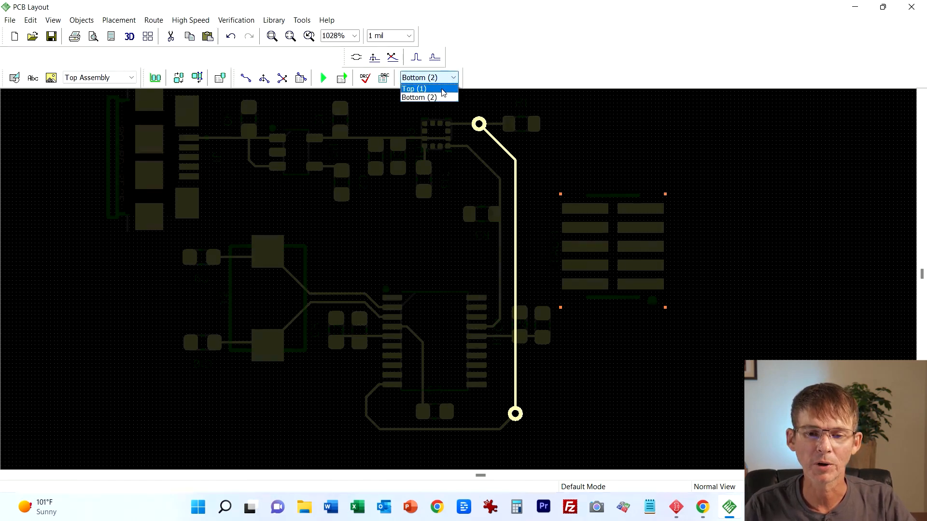
click(442, 89)
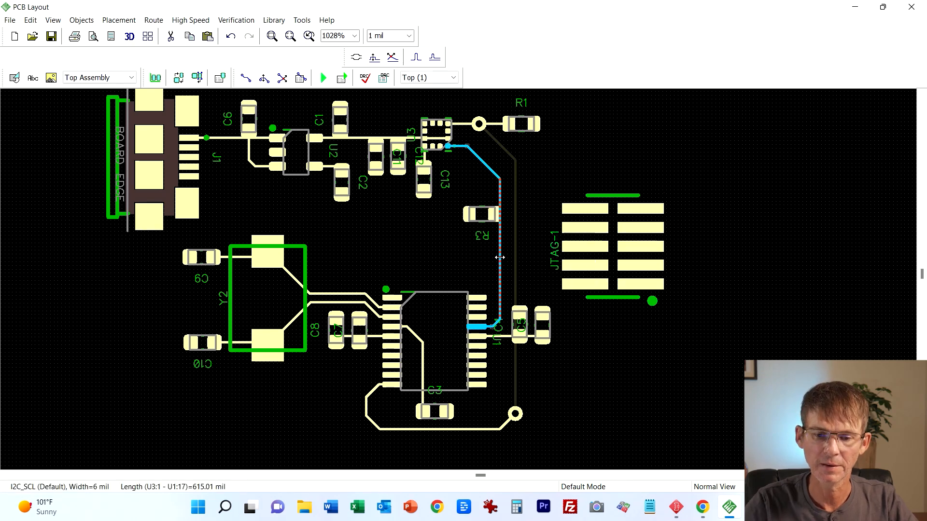
Step: Delete the I2C_SCL trace and start a new one on the top layer from U1's I2C_SCL pad inward under U1 and past its upper edge
key(Delete)
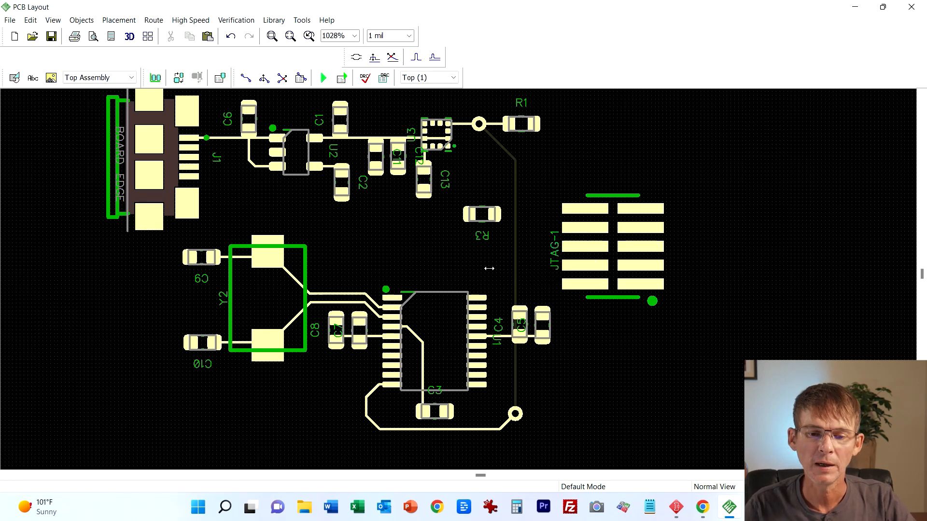
click(476, 328)
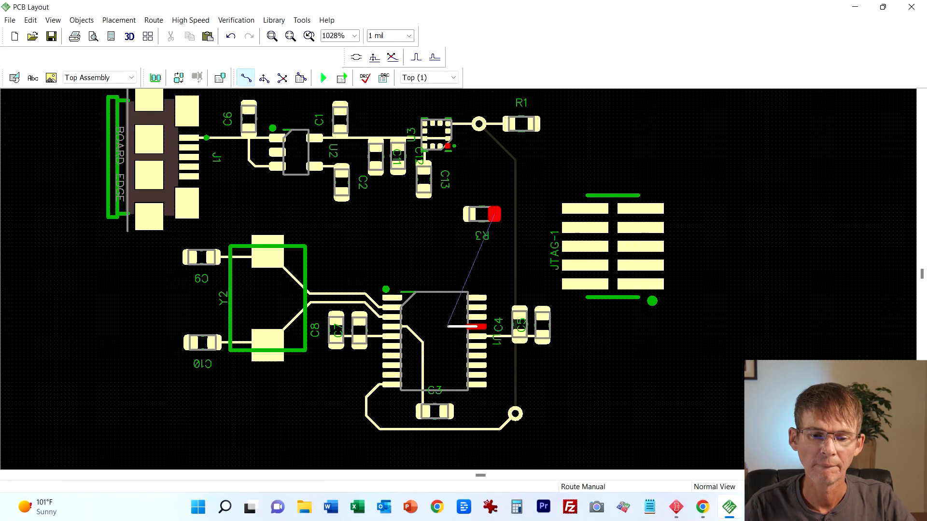
click(448, 327)
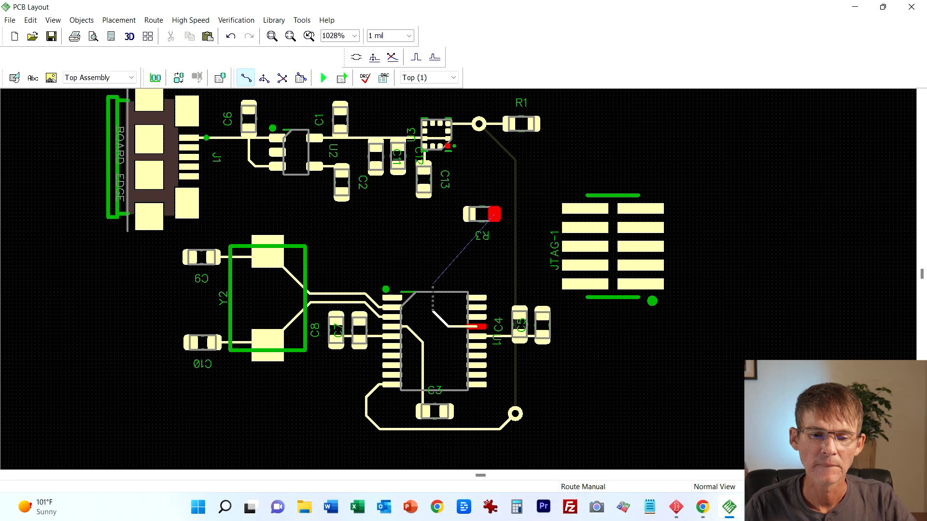
click(433, 279)
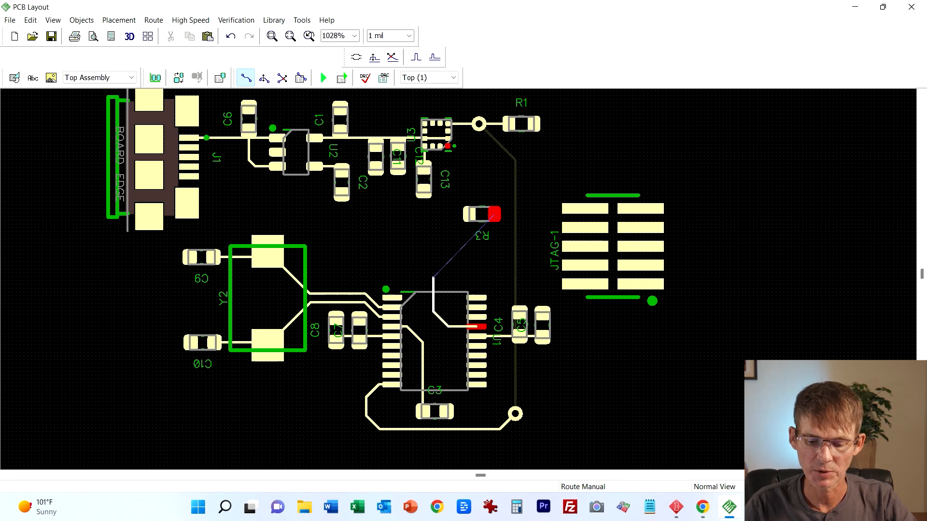
Step: Continue I2C_SCL through a via on the bottom layer to below R3, return to the top layer, and connect it to R3 and U3
key(2)
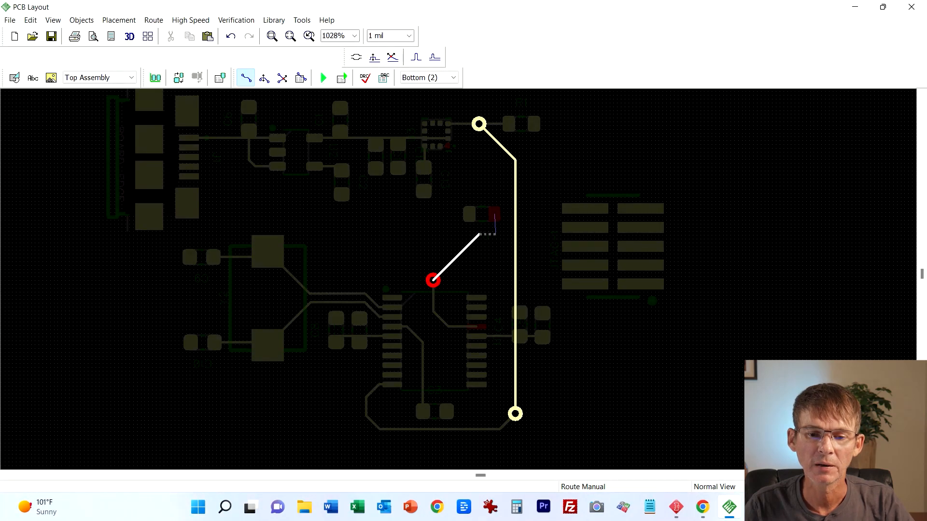
click(493, 239)
right_click(493, 239)
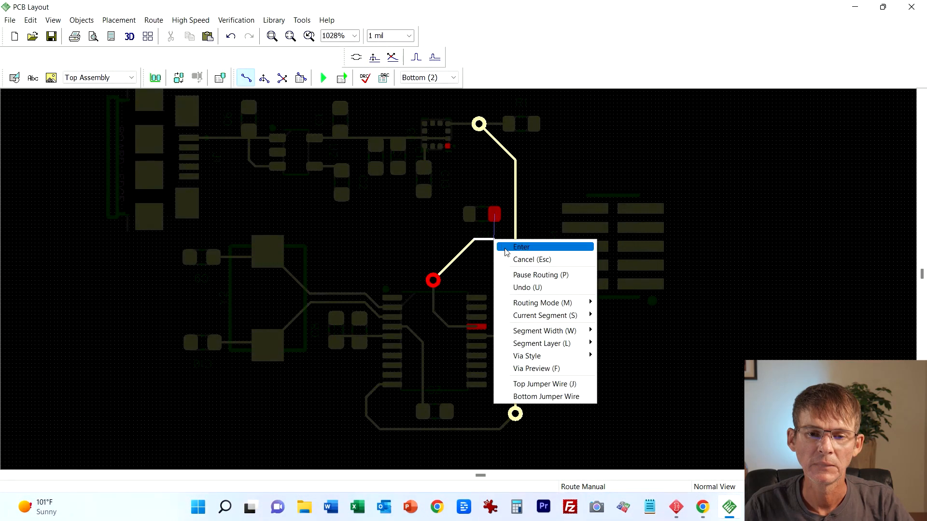
key(Escape)
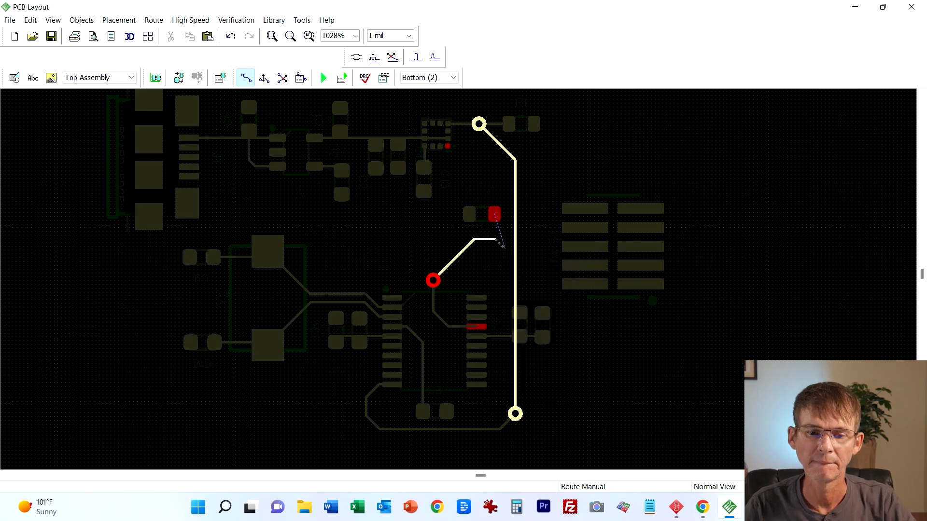
key(1)
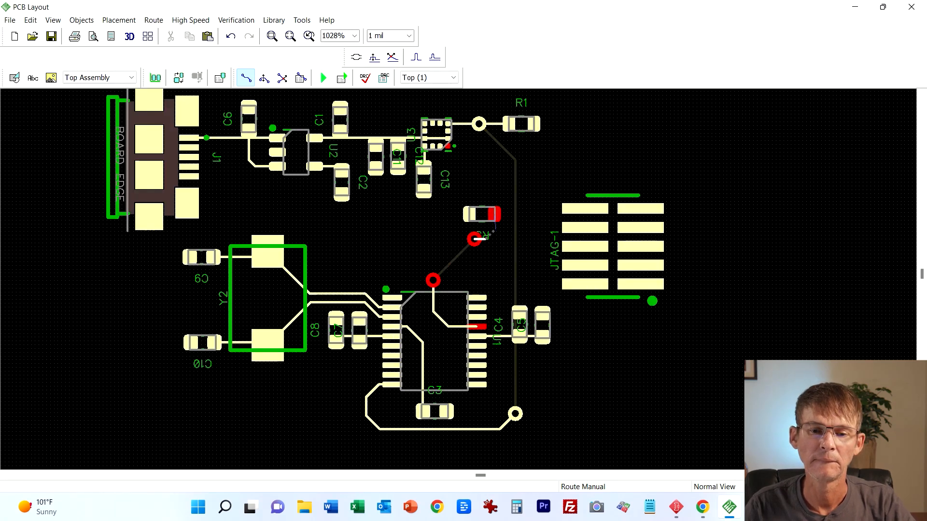
click(494, 215)
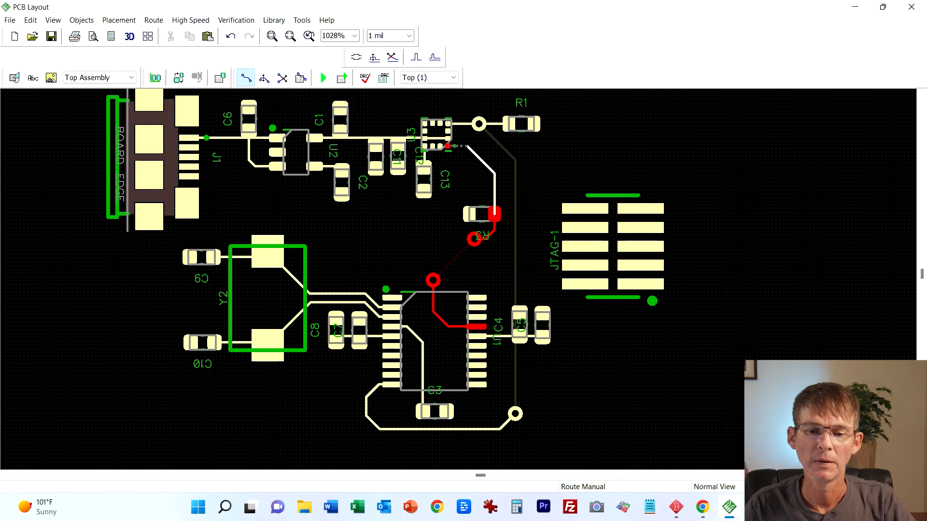
click(449, 146)
key(Escape)
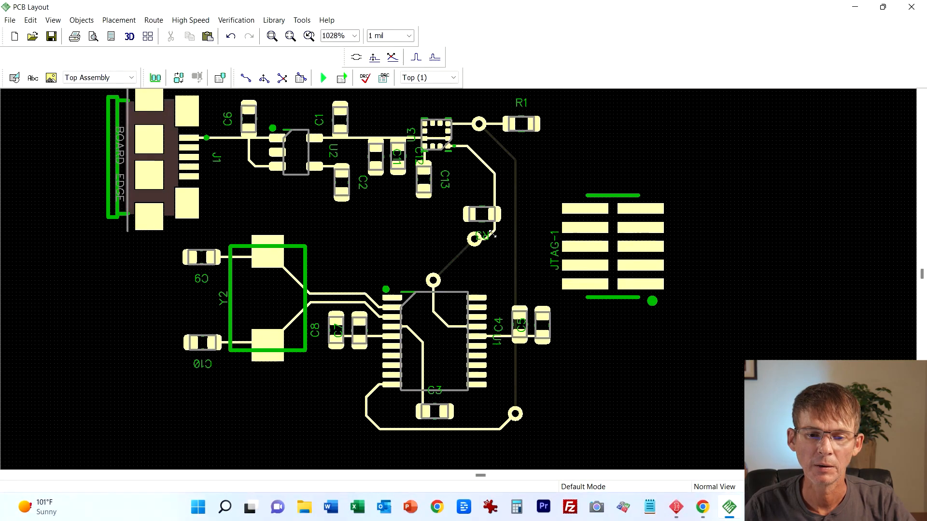
Step: Shift the two I2C_SCL vias toward U1 and move R3 up so the trace drops straight from R3's pad to the upper via
click(492, 235)
double_click(480, 238)
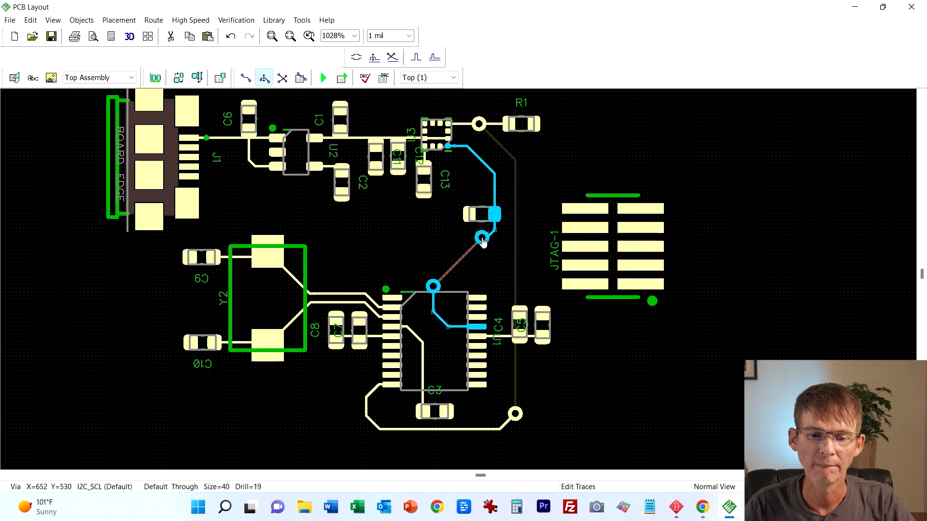
drag(483, 241, 485, 237)
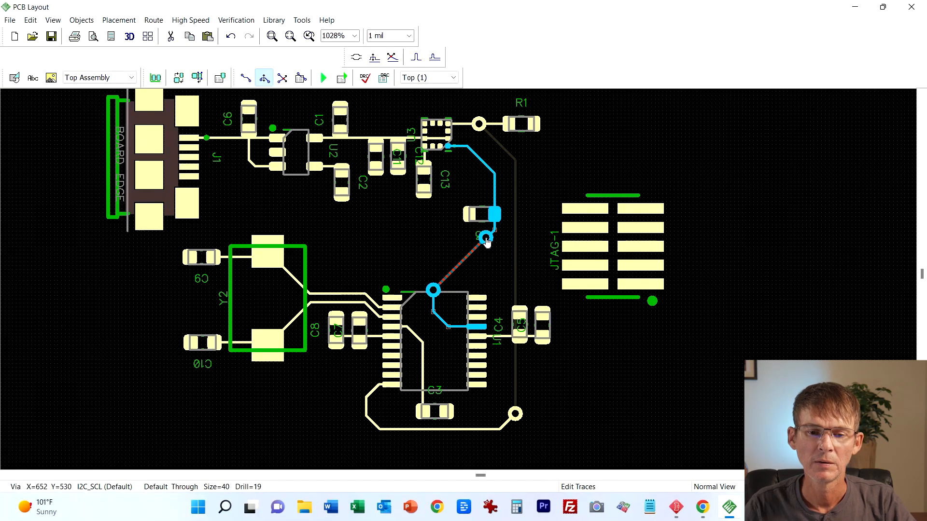
click(475, 281)
click(511, 279)
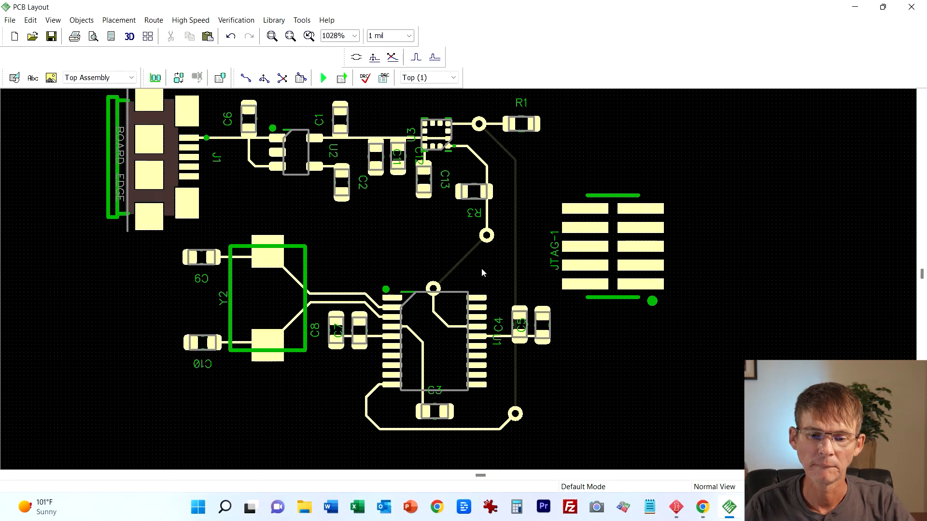
Step: Route the SWDIO and SWDCLK traces on the top layer from JTAG-1's pads to the two uppermost pads on U1's right side
click(585, 284)
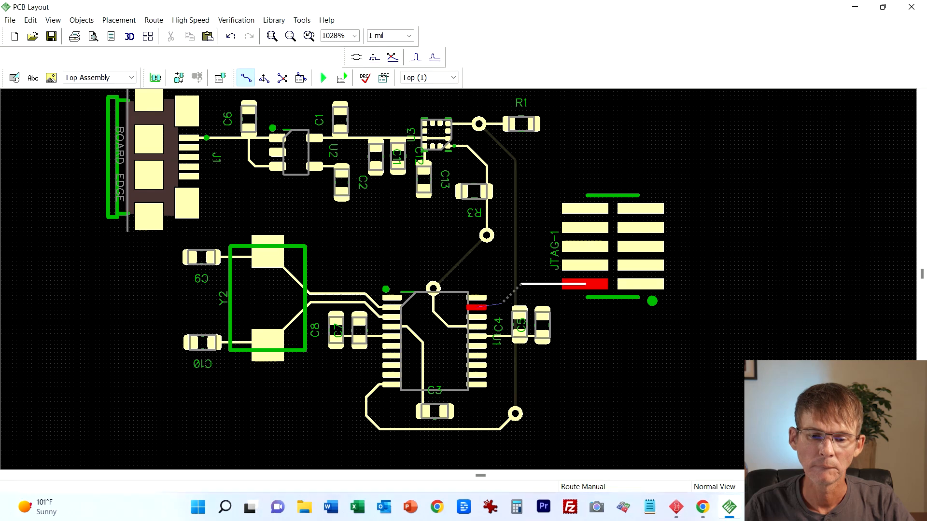
click(500, 307)
click(585, 265)
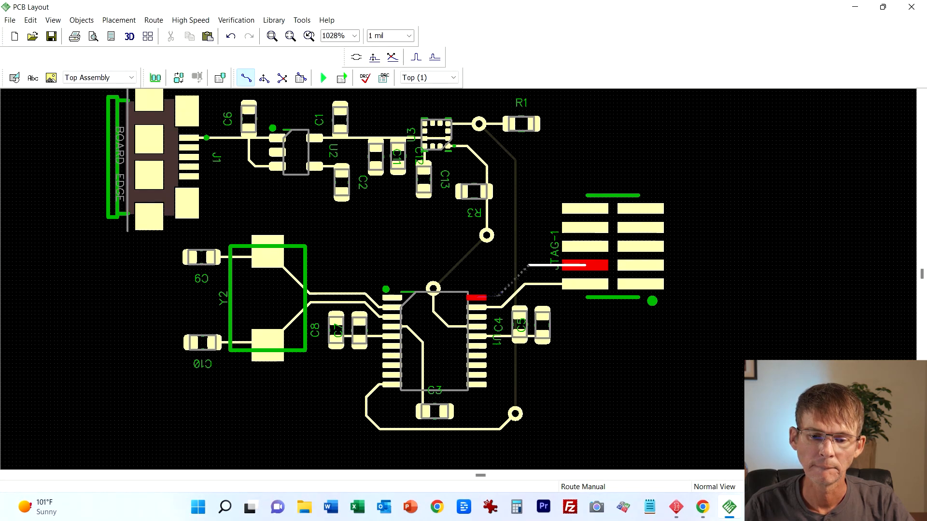
click(493, 297)
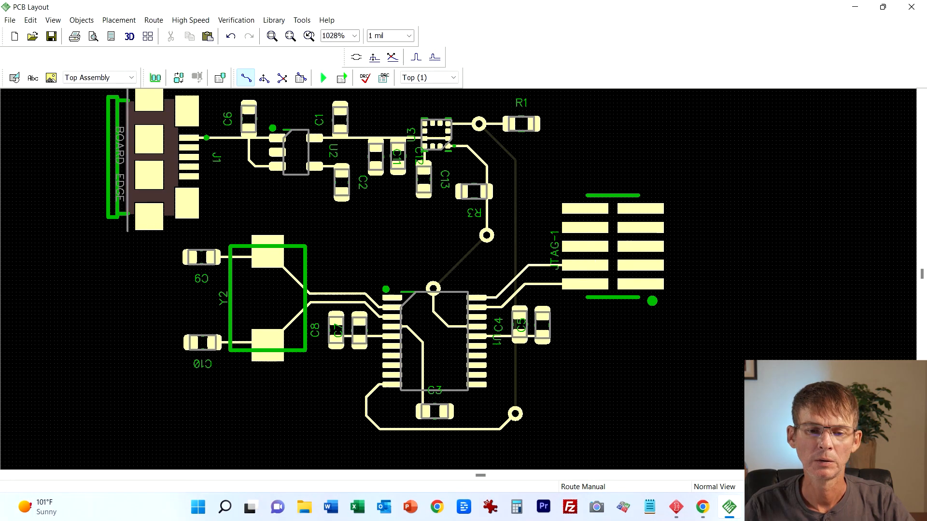
key(Escape)
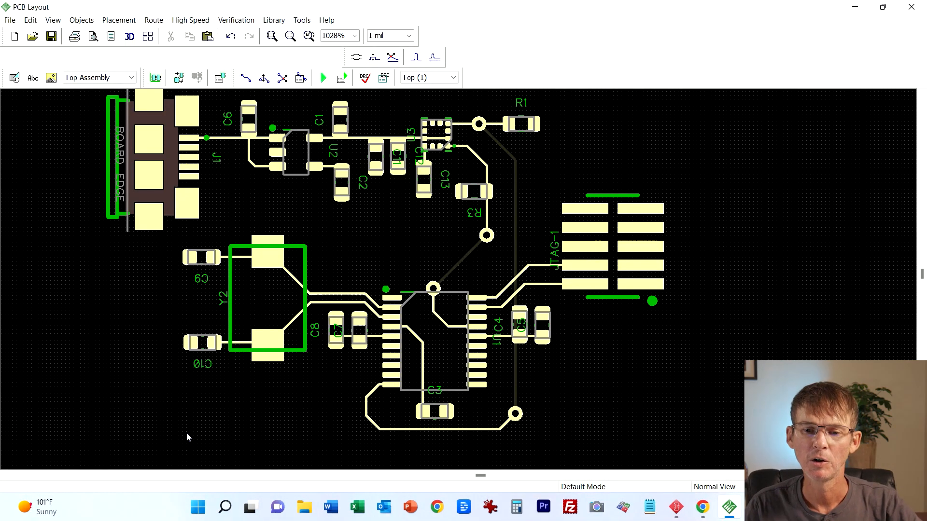
Step: Route NRST on the top layer from JTAG-1's uppermost left pad, over the I2C_SCL via and down inside U1, to the existing U1–C3 NRST trace
click(437, 289)
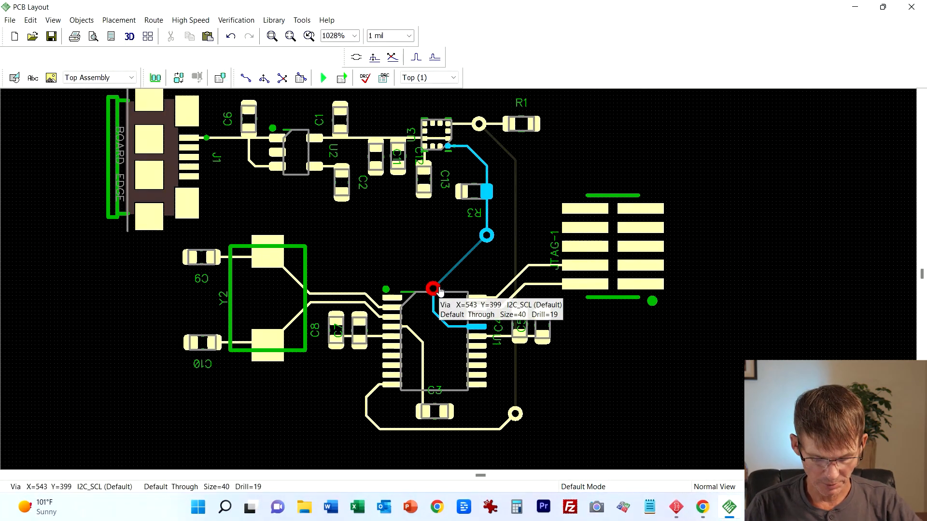
click(439, 298)
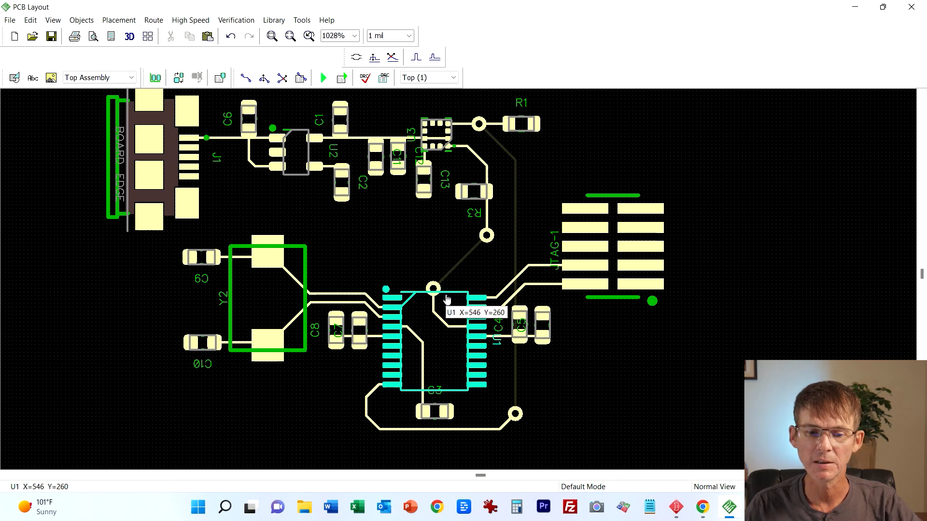
key(r)
click(585, 209)
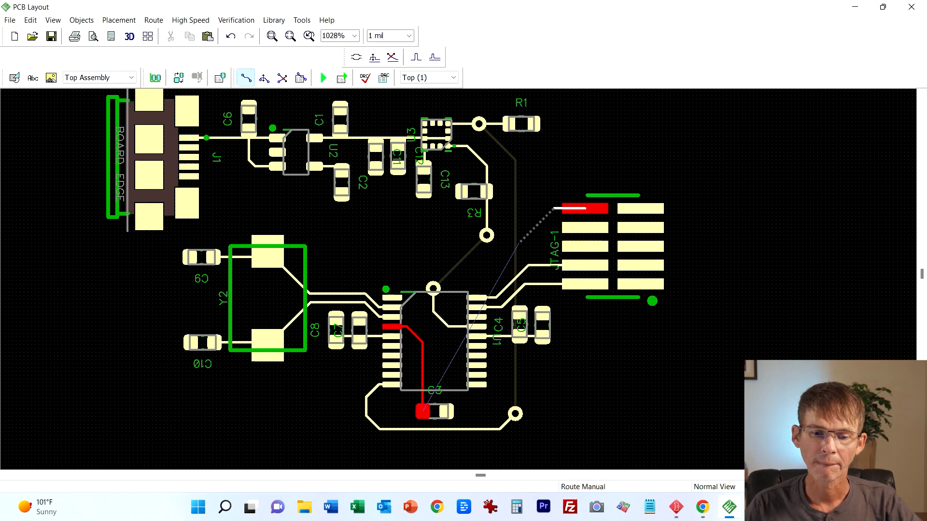
click(494, 267)
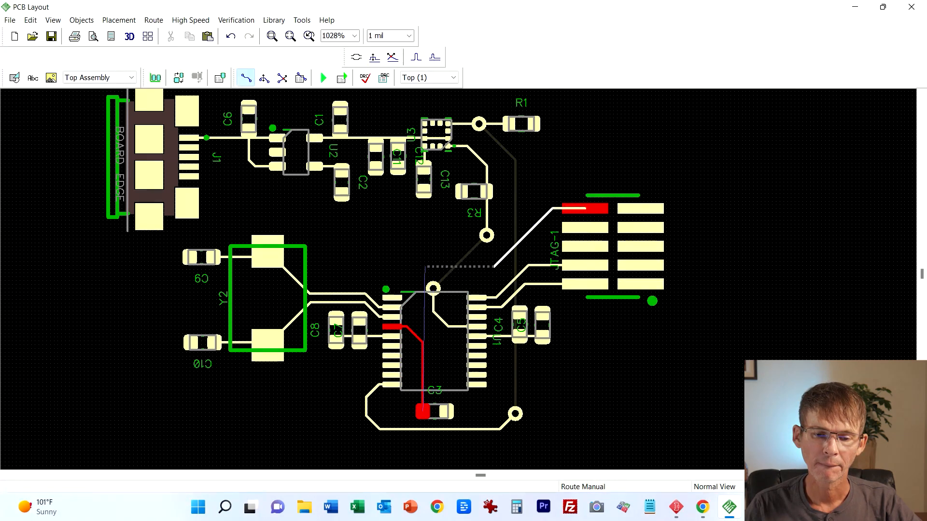
click(426, 267)
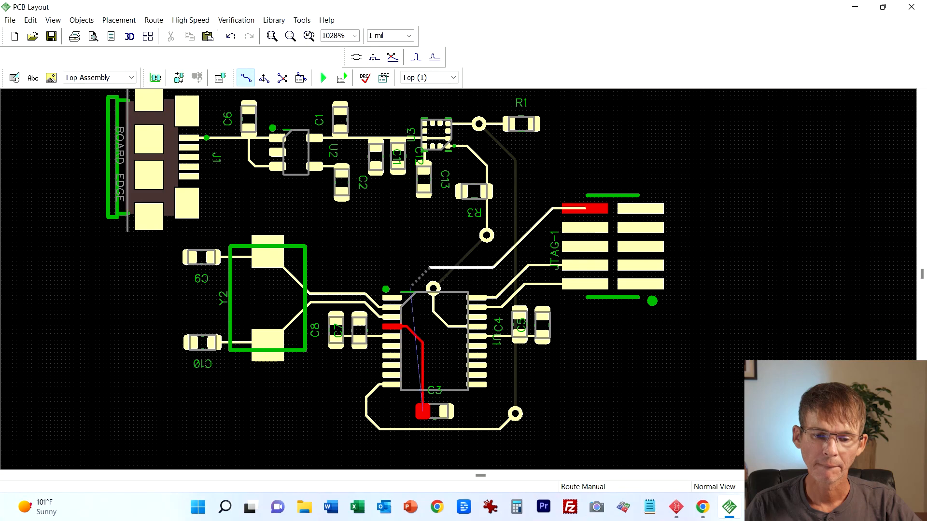
click(410, 287)
click(409, 330)
click(423, 411)
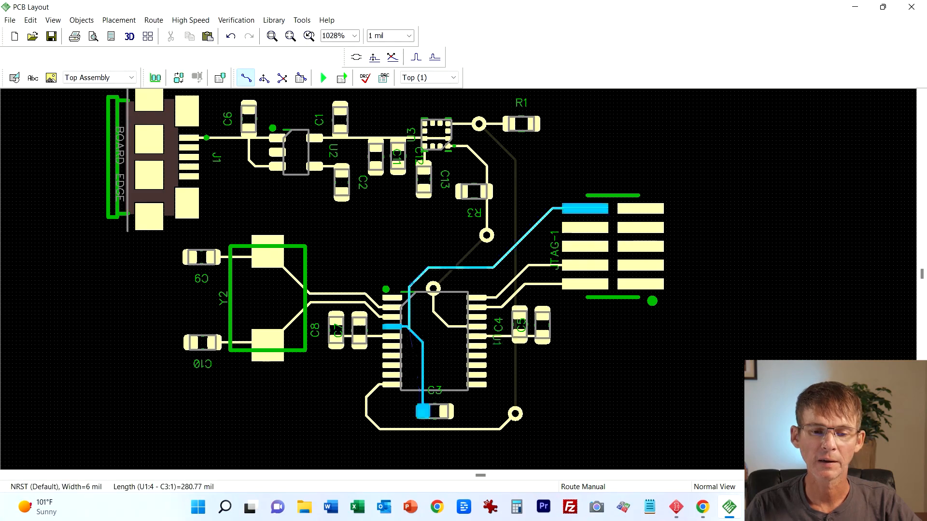
scroll(387, 338, up, 2)
scroll(301, 319, up, 4)
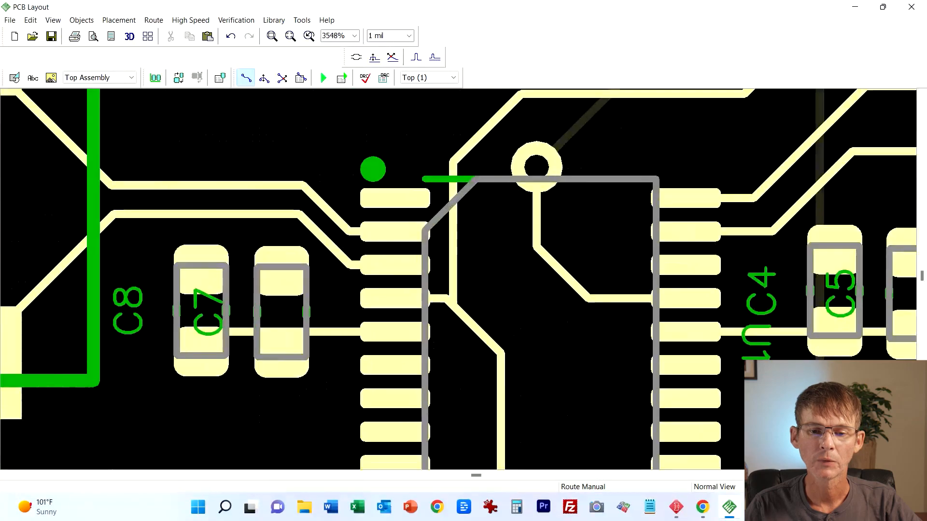
scroll(301, 319, down, 2)
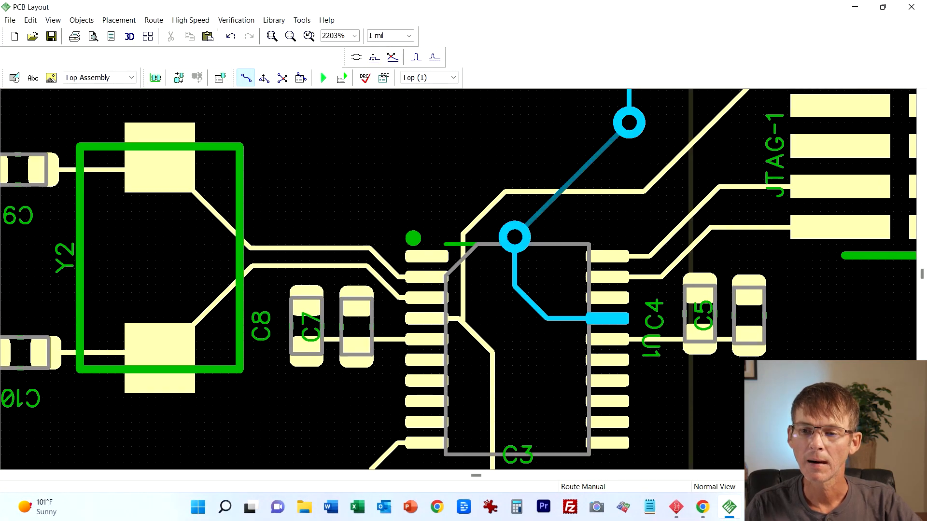
scroll(397, 423, down, 2)
scroll(458, 280, down, 1)
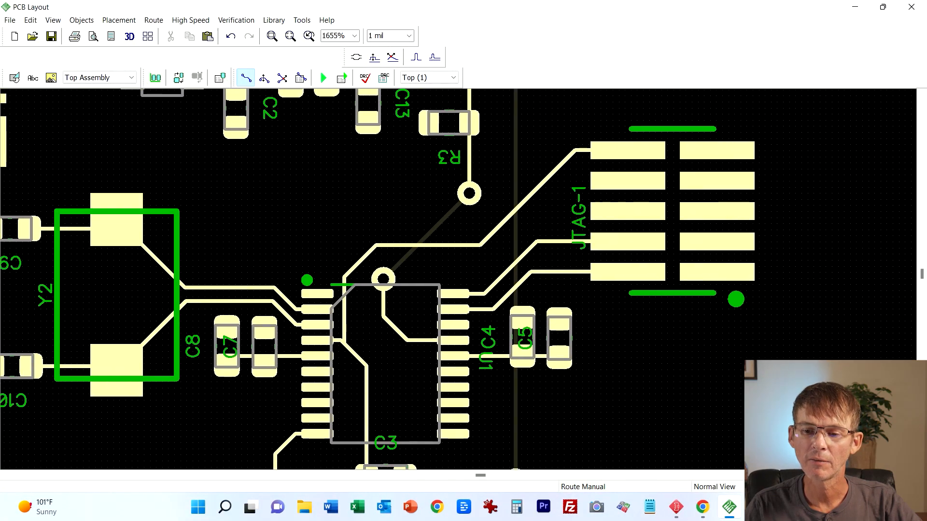
key(Escape)
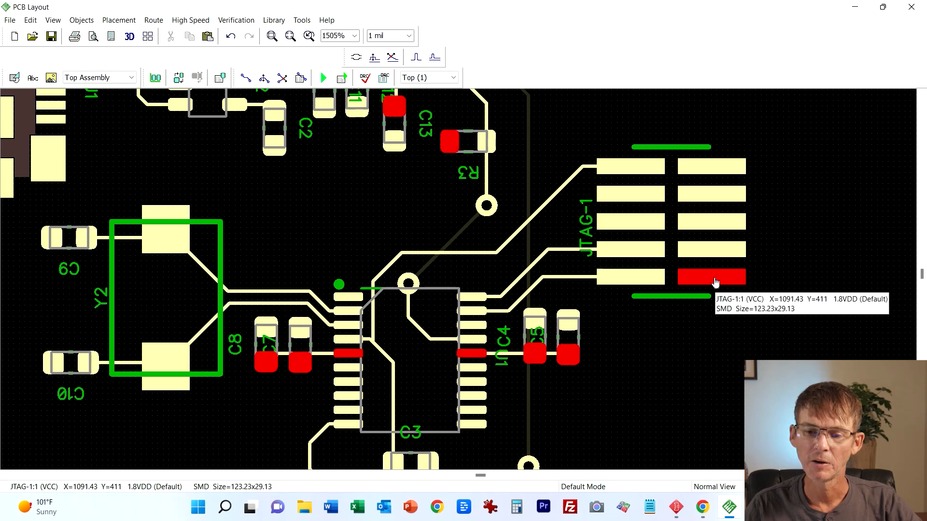
Step: Route 1.8VDD on the top layer from JTAG-1's VCC pad diagonally down and across to C5's 1.8VDD pad
right_drag(715, 282, 590, 289)
click(613, 287)
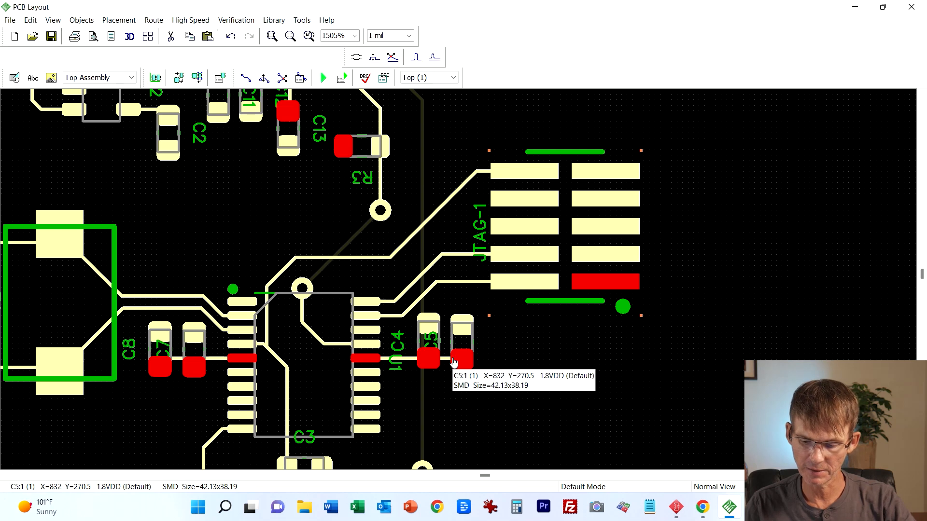
key(ctrl+r)
click(605, 282)
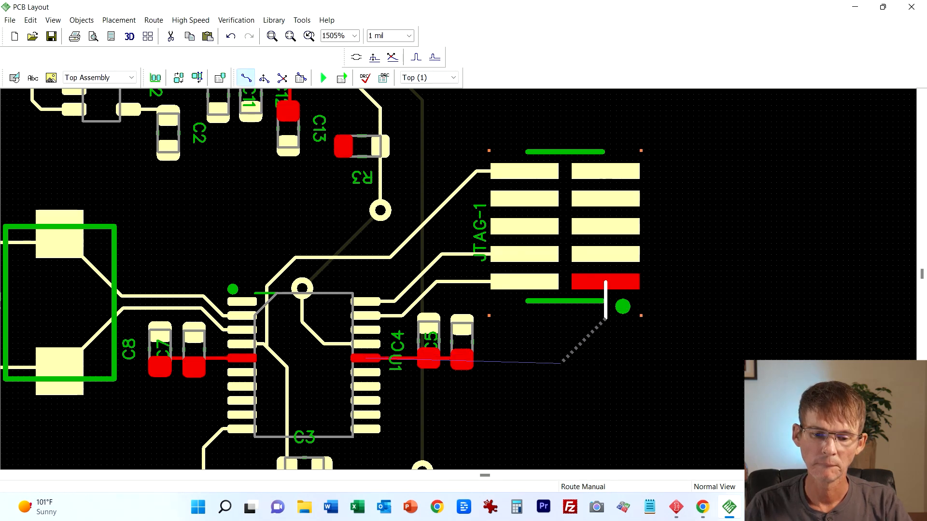
click(462, 359)
scroll(140, 392, down, 2)
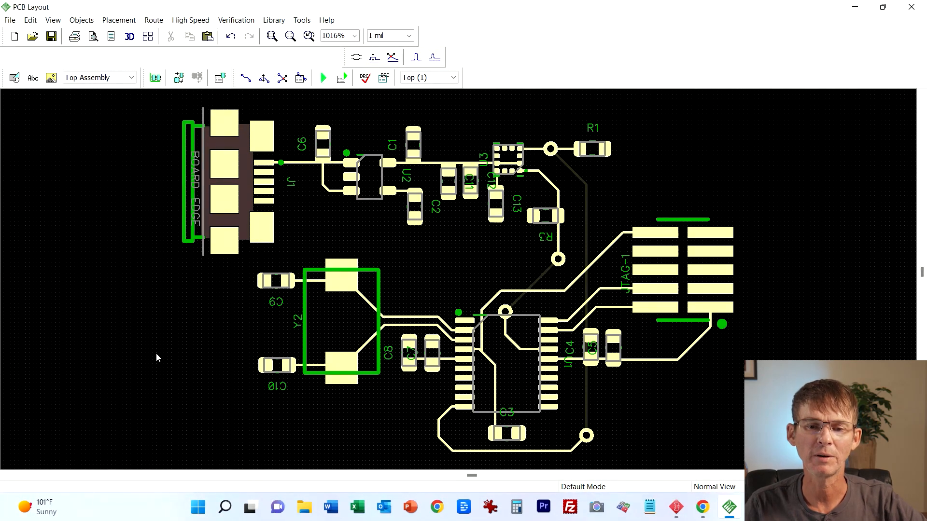
Step: Examine which pads of U2, C1, C11, C12 and the rest of the board belong to the 1.8VDD net
mouse_move(477, 179)
click(471, 174)
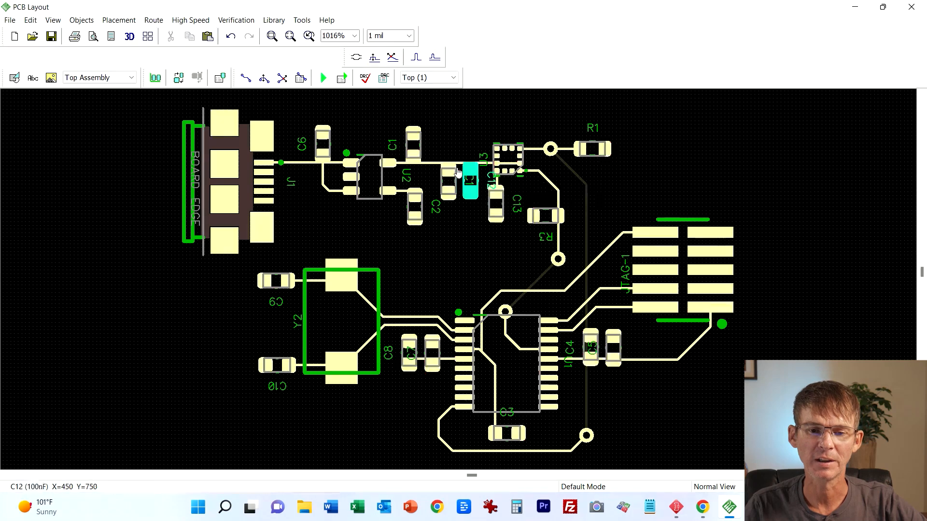
click(442, 178)
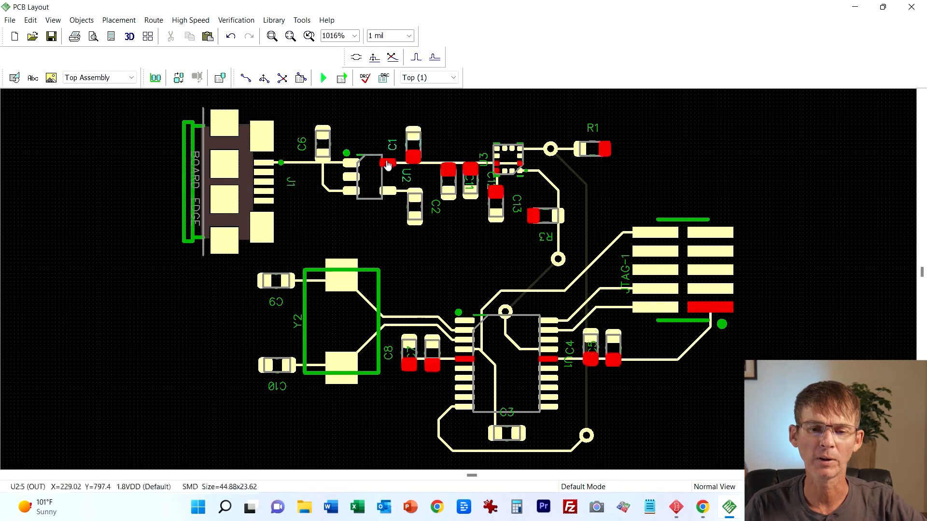
click(450, 167)
click(450, 168)
click(450, 167)
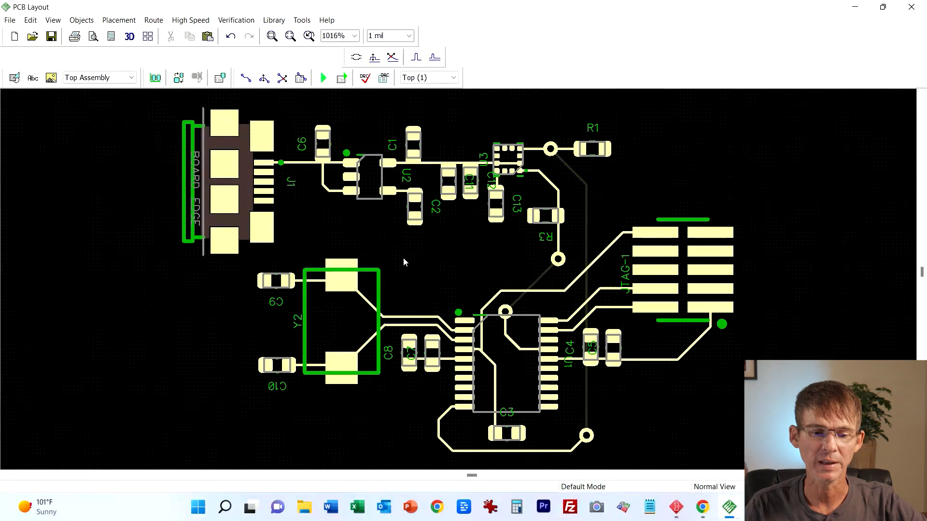
Step: Try to connect the static via between U2 and U3 straight down to the 1.8VDD trace on the top layer
scroll(431, 170, up, 8)
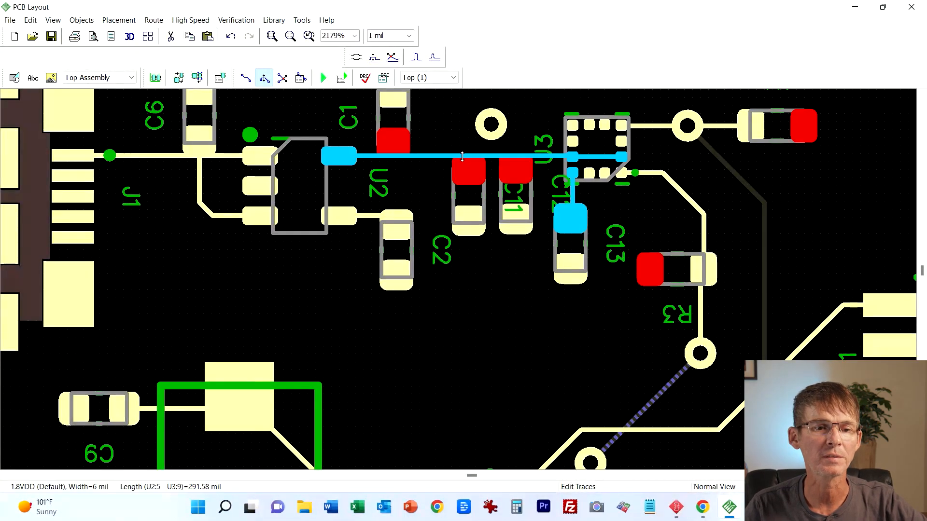
click(245, 77)
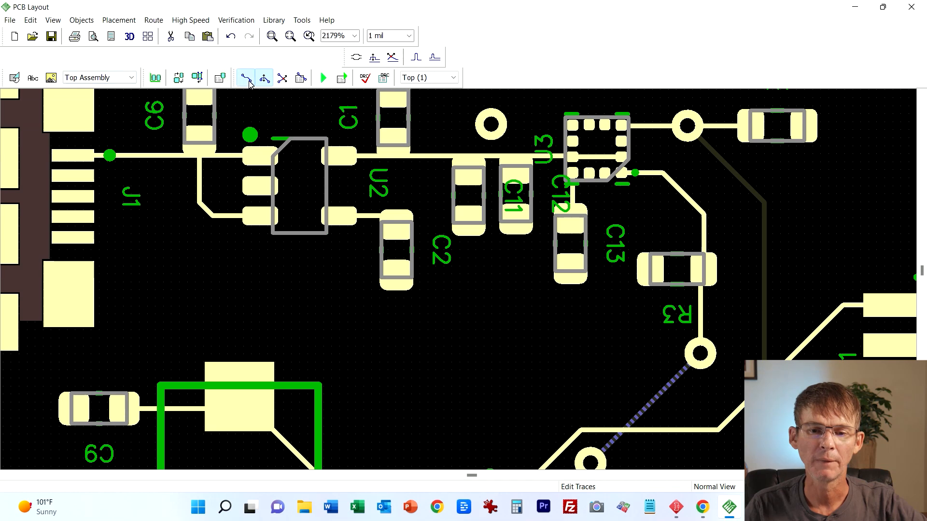
click(490, 124)
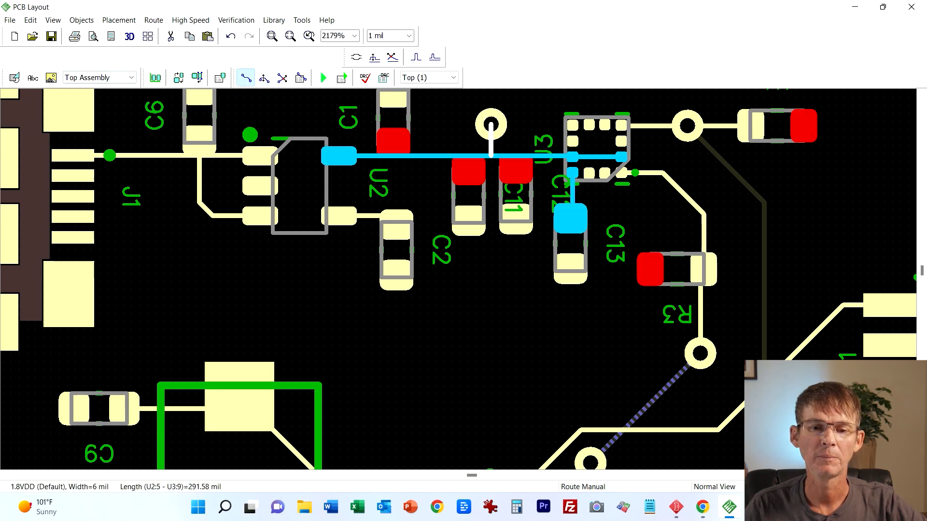
click(491, 156)
scroll(407, 313, down, 5)
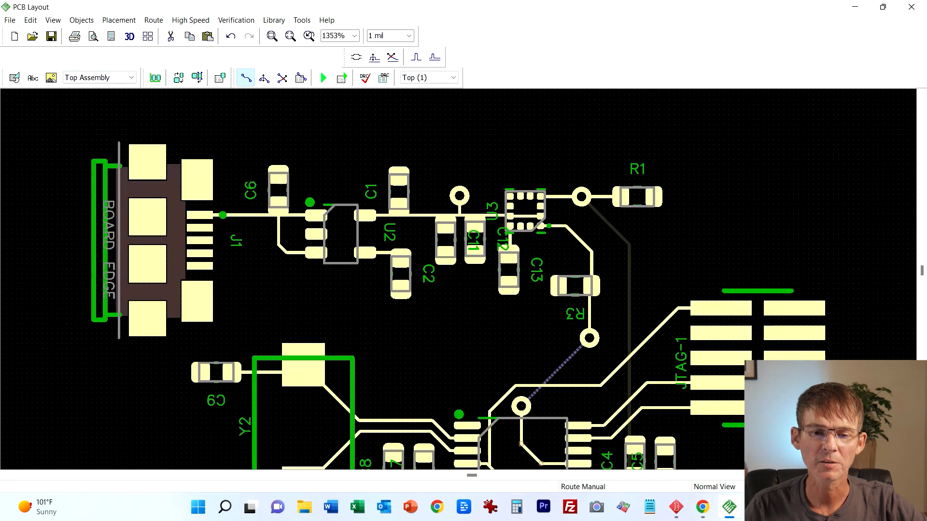
key(ctrl+z)
key(Escape)
Step: Shift the static via toward C1 and connect it straight down to the 1.8VDD trace on the top layer
drag(464, 203, 435, 205)
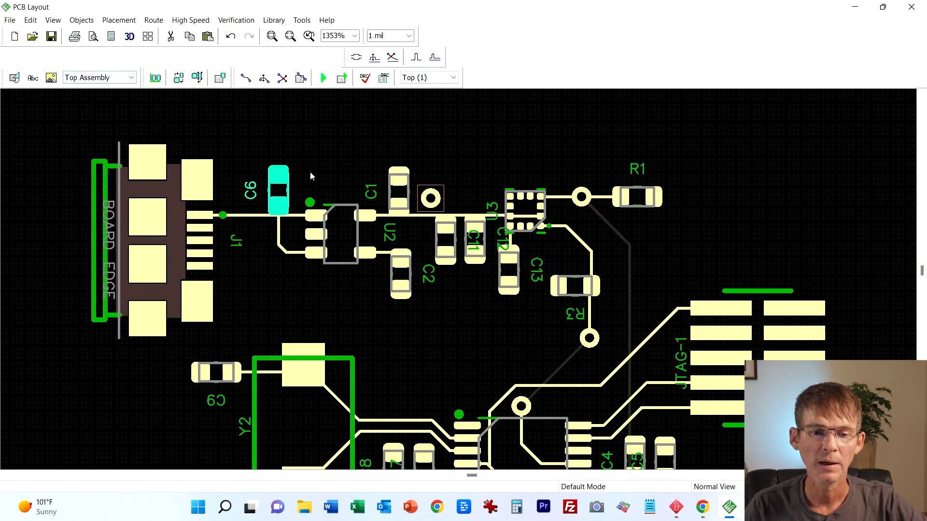
key(t)
click(431, 198)
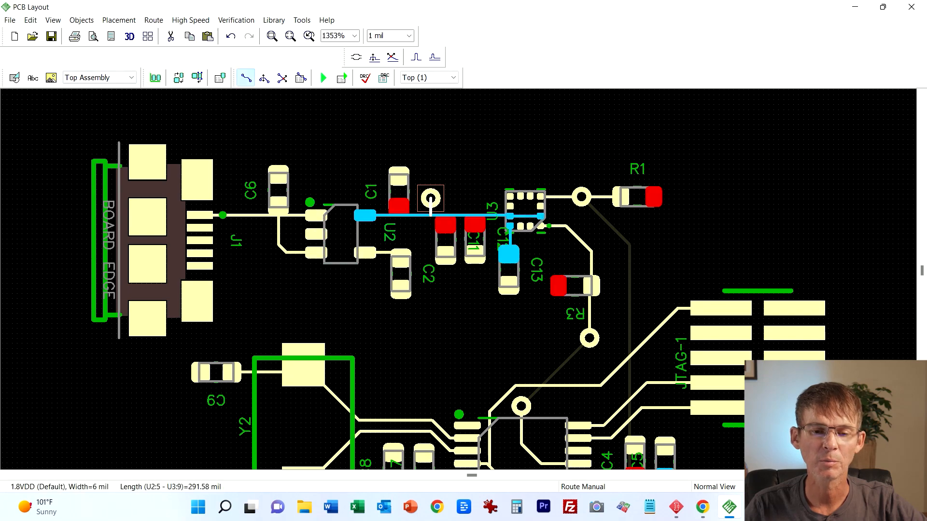
click(431, 216)
scroll(543, 356, down, 3)
scroll(524, 342, up, 5)
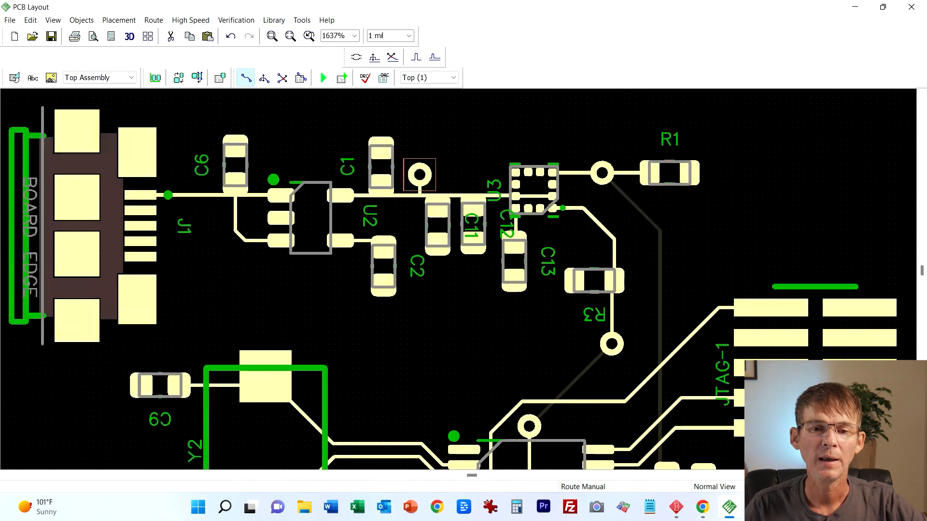
Step: Route 1.8VDD on the bottom layer from the via near C1 to a via at about X=332, Y=180, and on top to C8's 1.8VDD pad
click(441, 78)
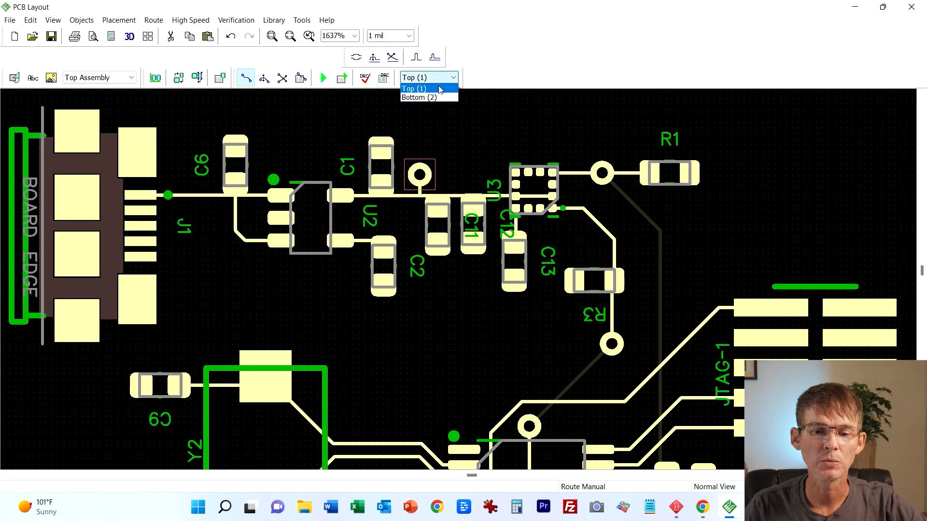
click(434, 98)
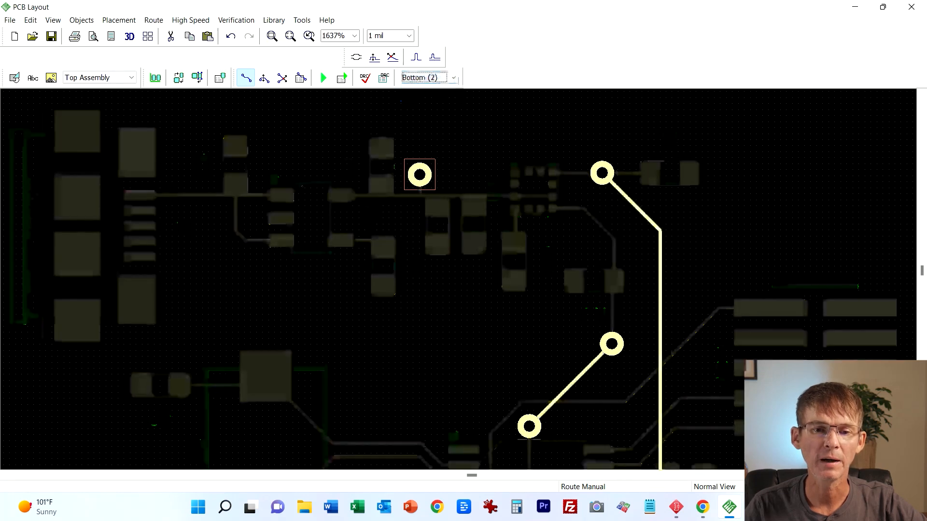
scroll(458, 280, down, 3)
scroll(459, 280, up, 1)
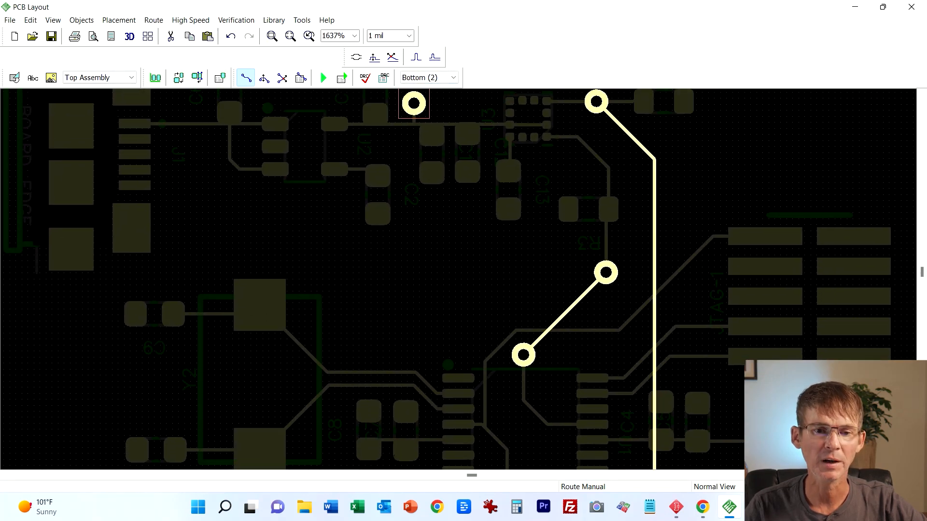
click(414, 103)
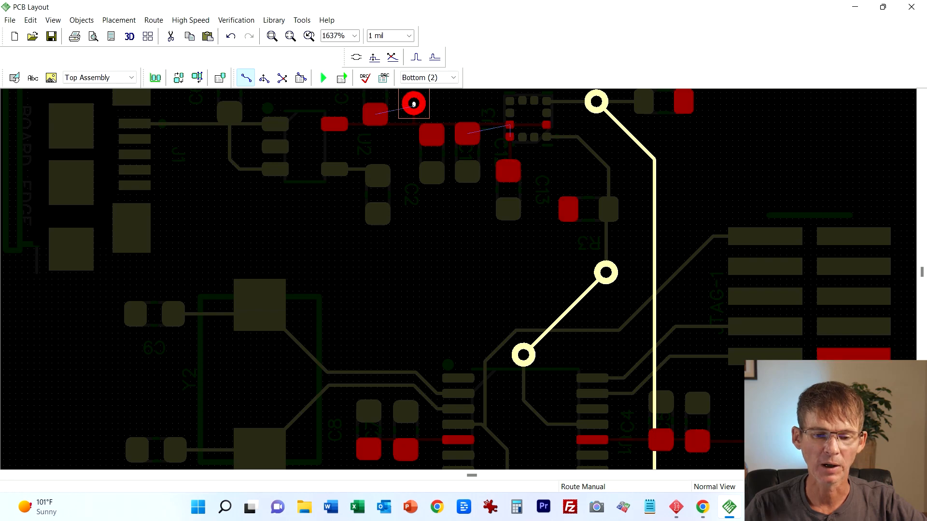
scroll(415, 338, down, 5)
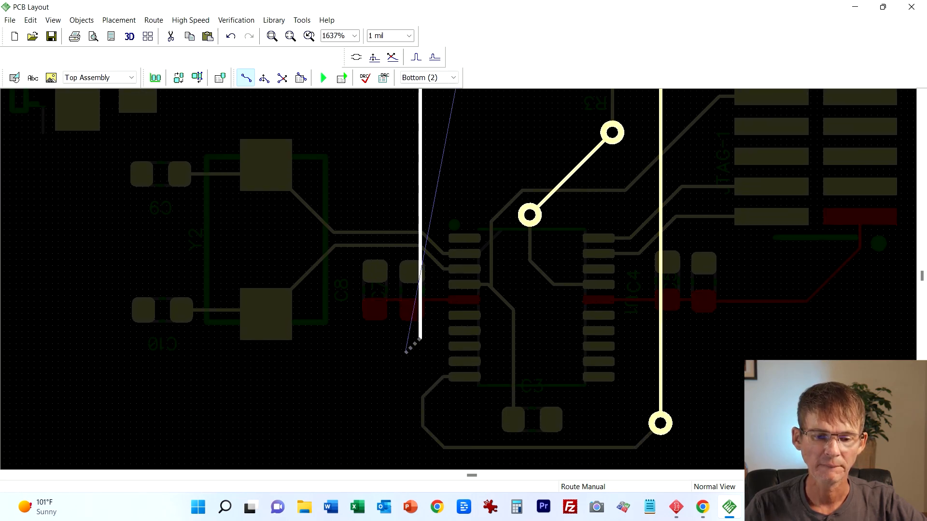
click(403, 355)
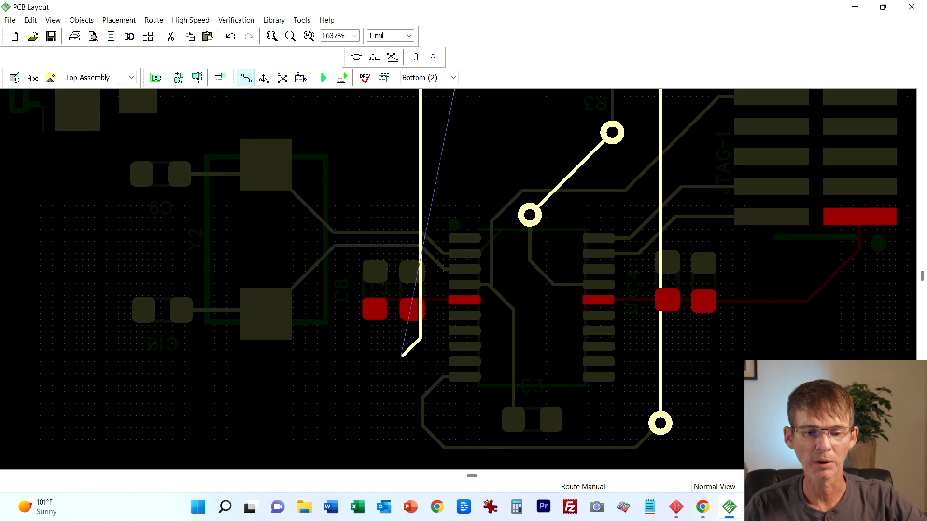
key(l)
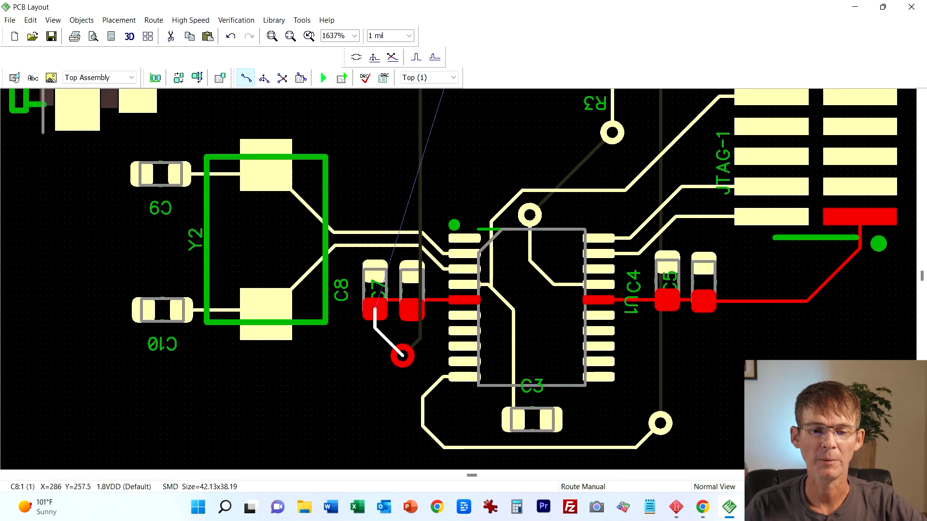
click(374, 308)
key(Escape)
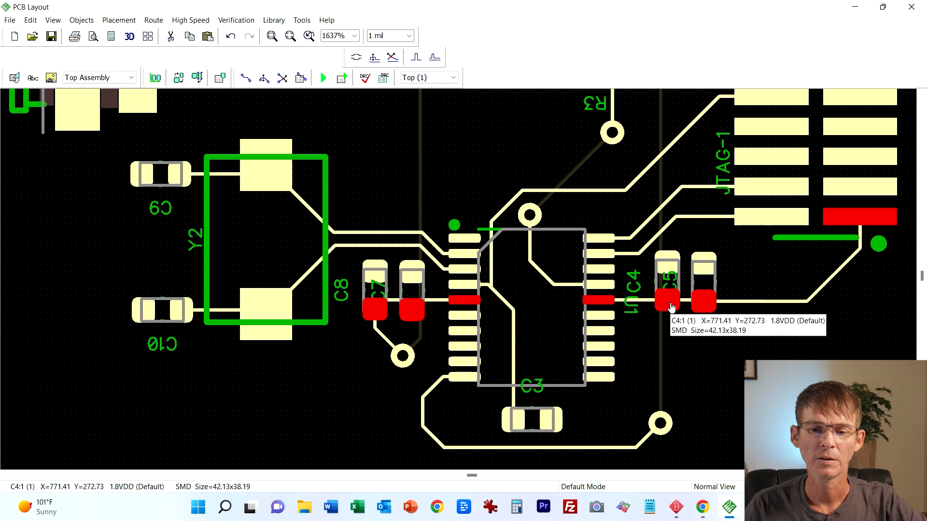
Step: Place a static via below C5 at about X=866, Y=216 and connect it straight up to the 1.8VDD trace on the top layer
middle_drag(729, 379, 578, 384)
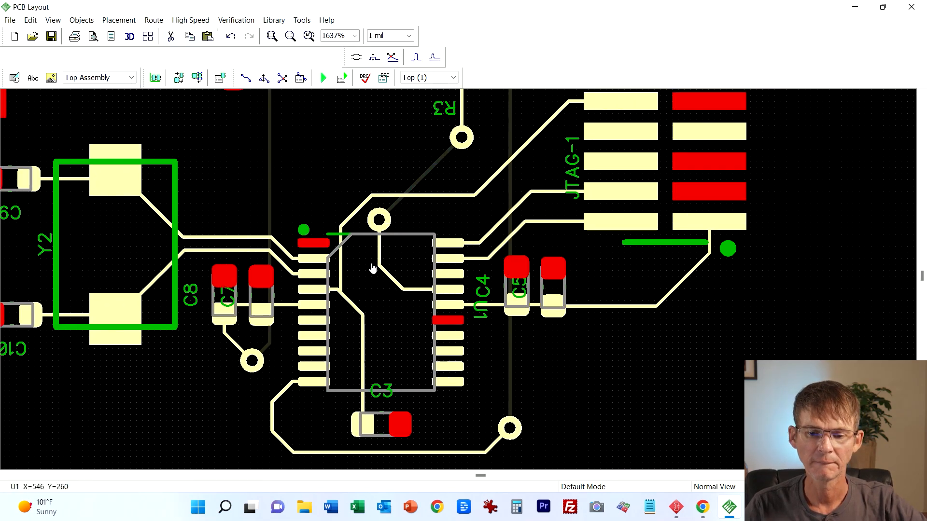
key(v)
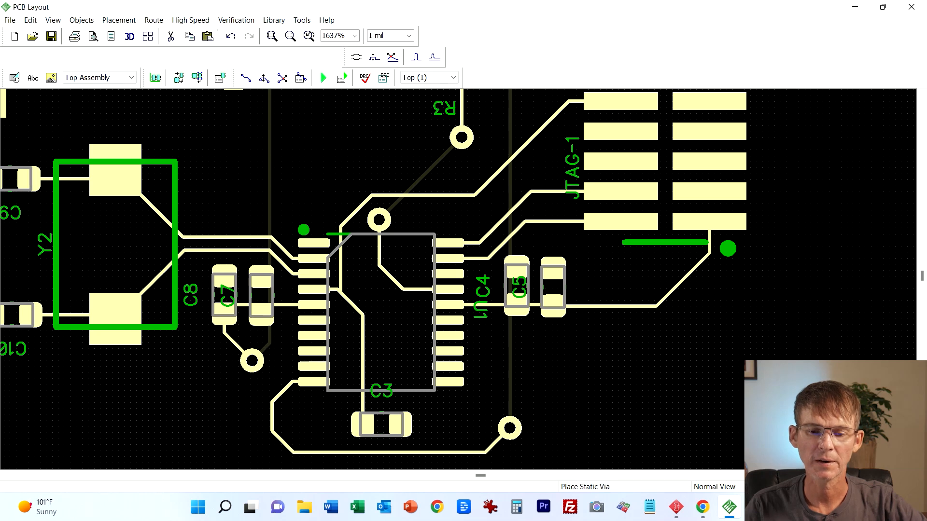
click(535, 338)
key(Escape)
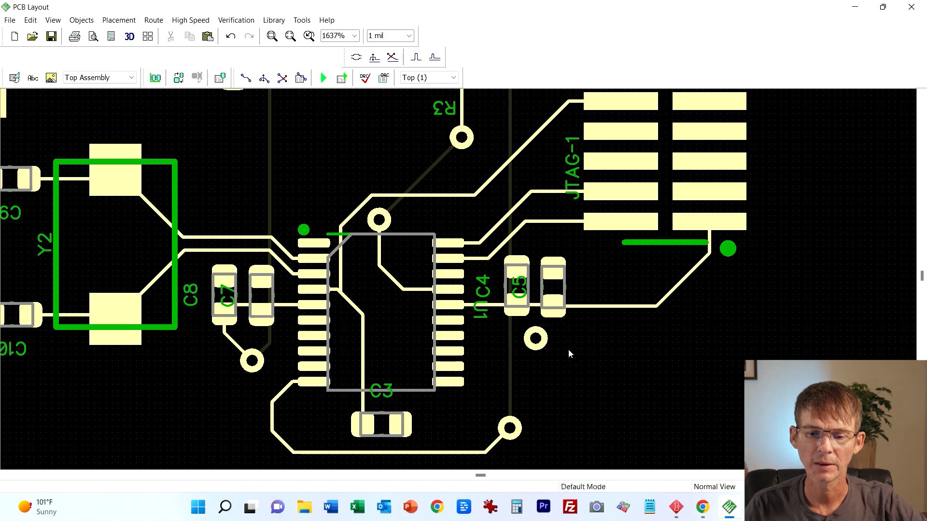
drag(543, 346, 580, 347)
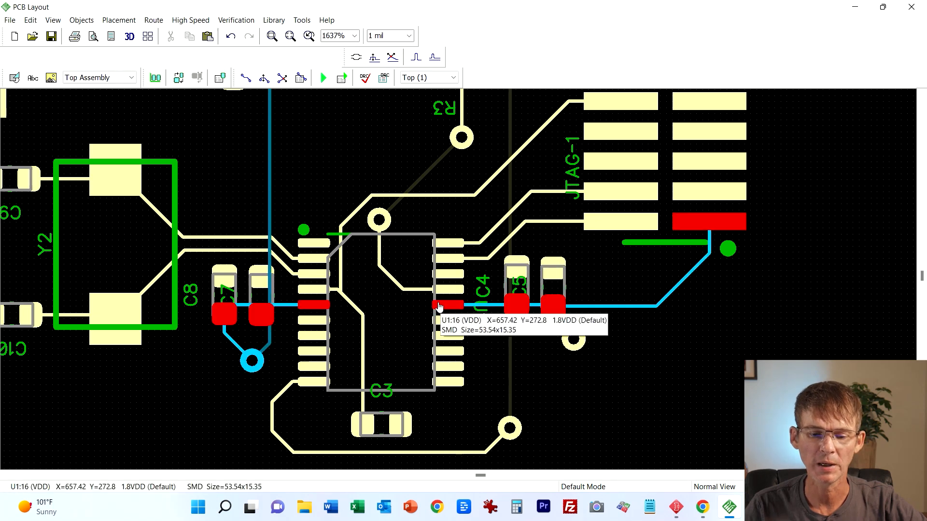
click(574, 339)
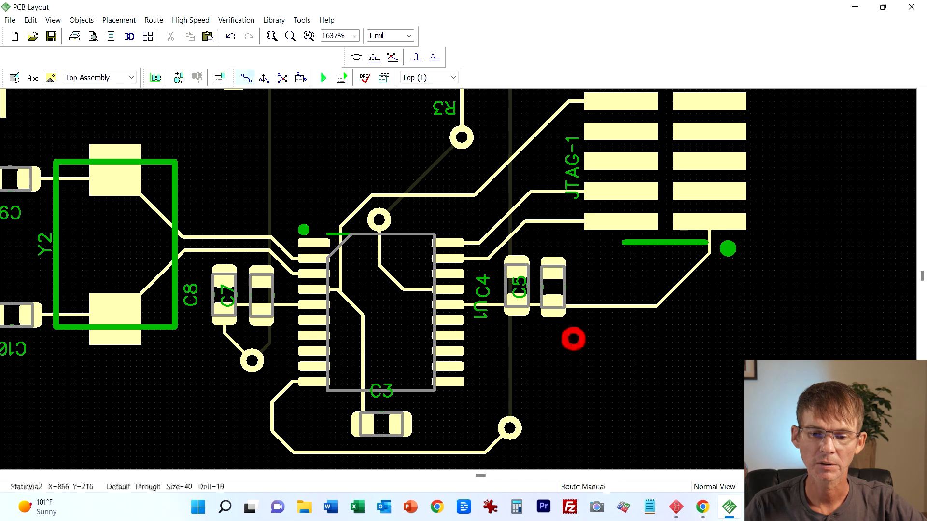
click(574, 306)
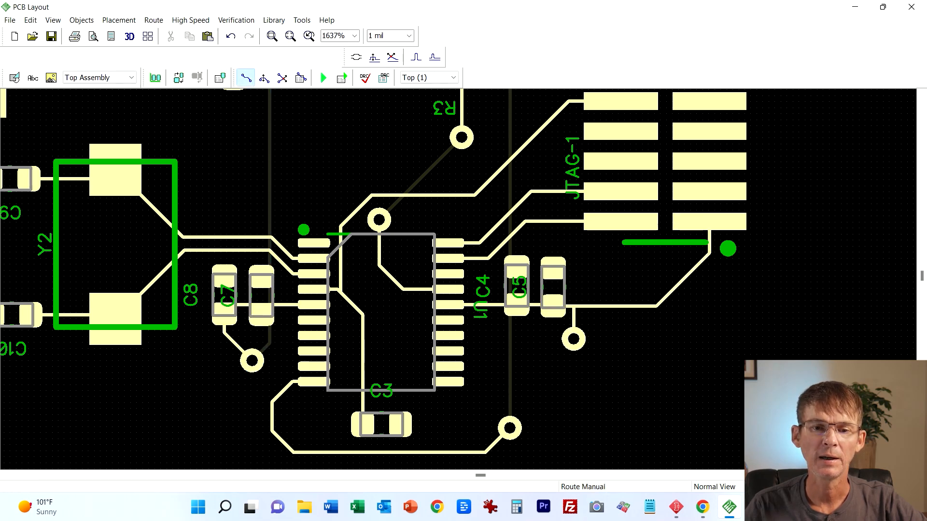
key(Escape)
Step: On the bottom layer, move the lower I2C_SDA via up toward C4 and keep its top-layer trace running diagonally past C3
click(427, 77)
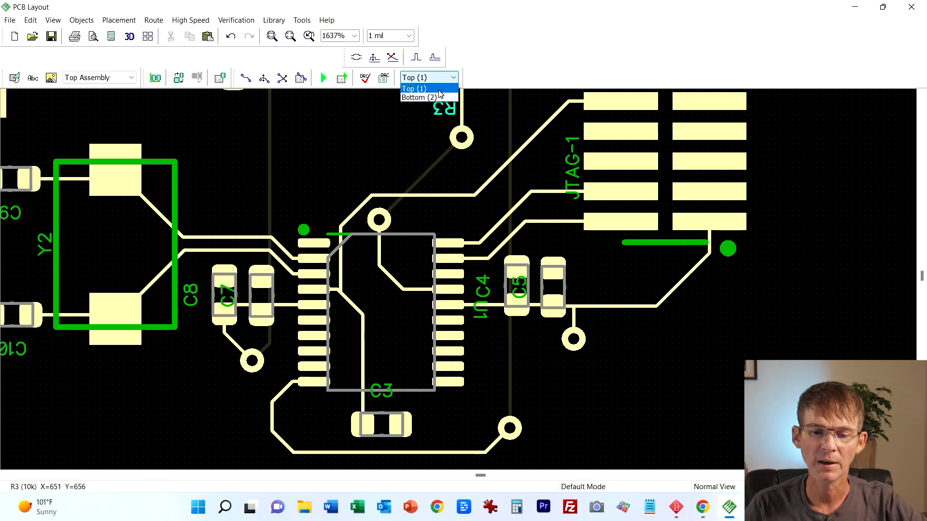
click(420, 93)
middle_drag(589, 414, 552, 308)
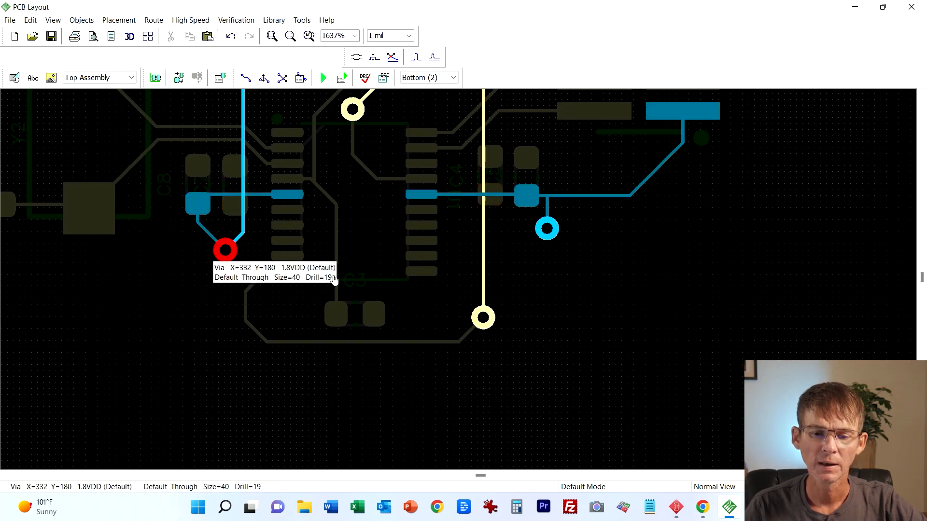
middle_drag(496, 313, 499, 357)
click(485, 361)
drag(485, 361, 488, 280)
key(Escape)
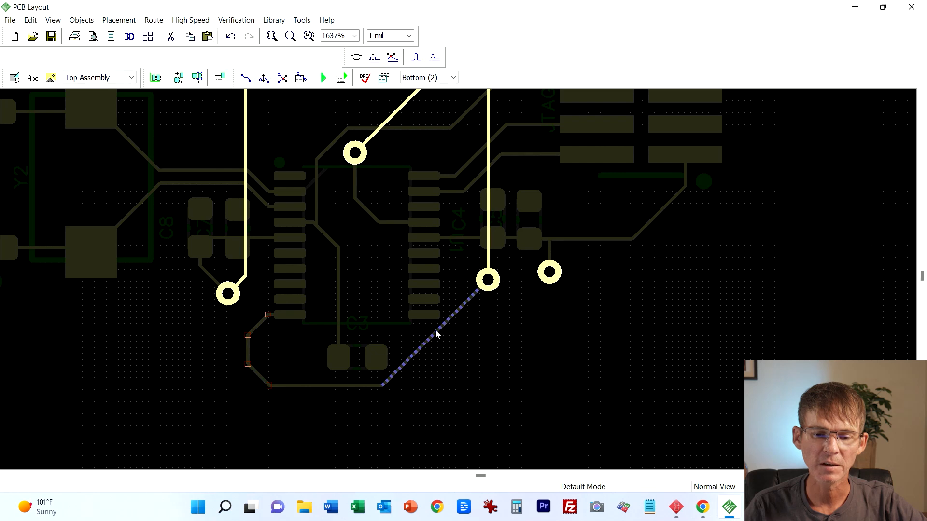
click(545, 394)
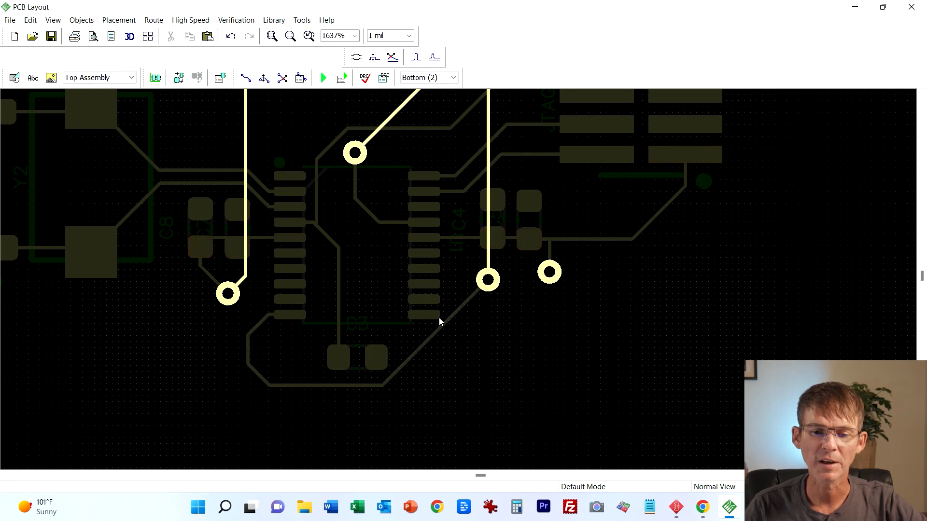
Step: Move the 1.8VDD via below C5 down and route 1.8VDD on the bottom layer from it under U1 to the via below C8
drag(550, 280, 550, 315)
click(549, 309)
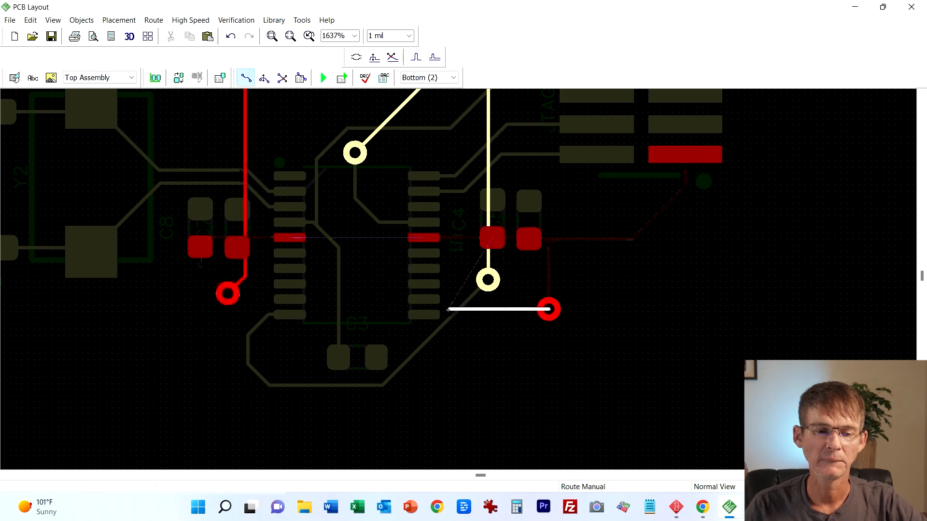
click(227, 293)
key(Escape)
key(Escape)
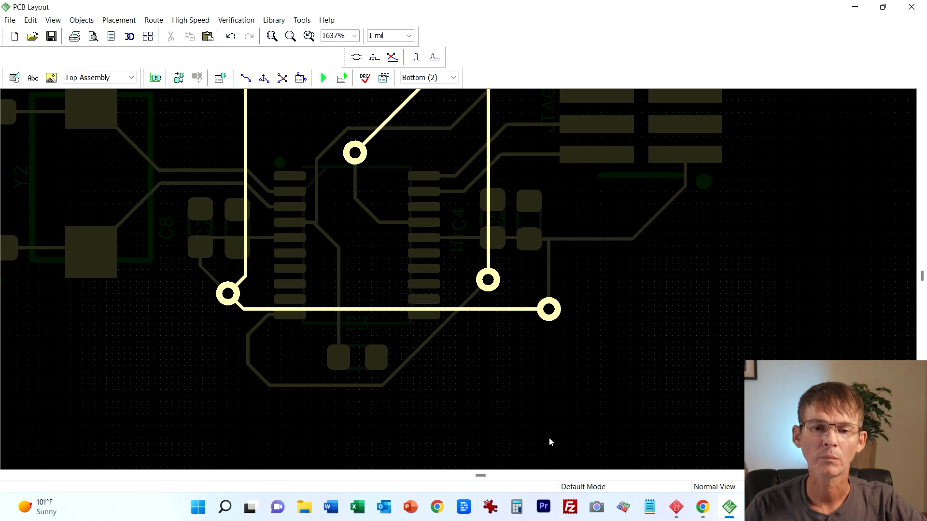
Step: On the top layer, shift the diagonal I2C_SDA trace segment between C3 and its lower via slightly away from C3
click(443, 79)
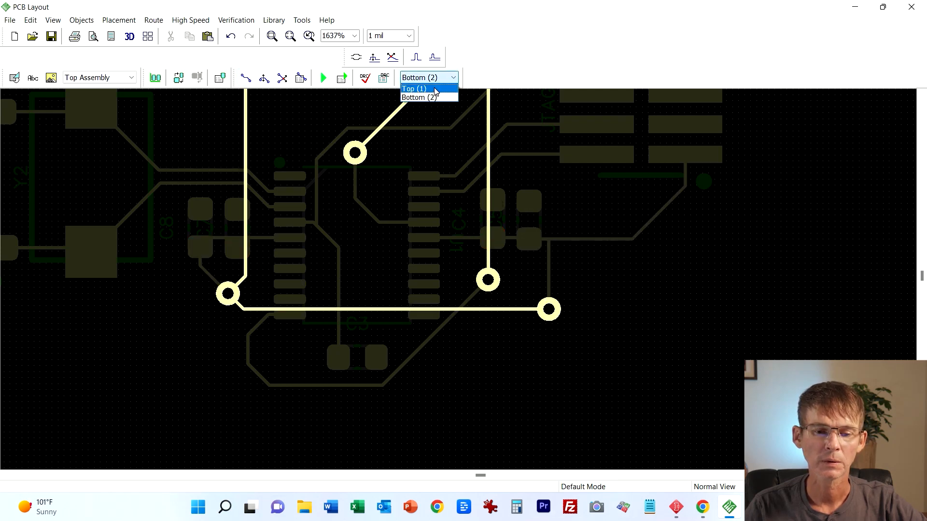
click(424, 89)
click(423, 346)
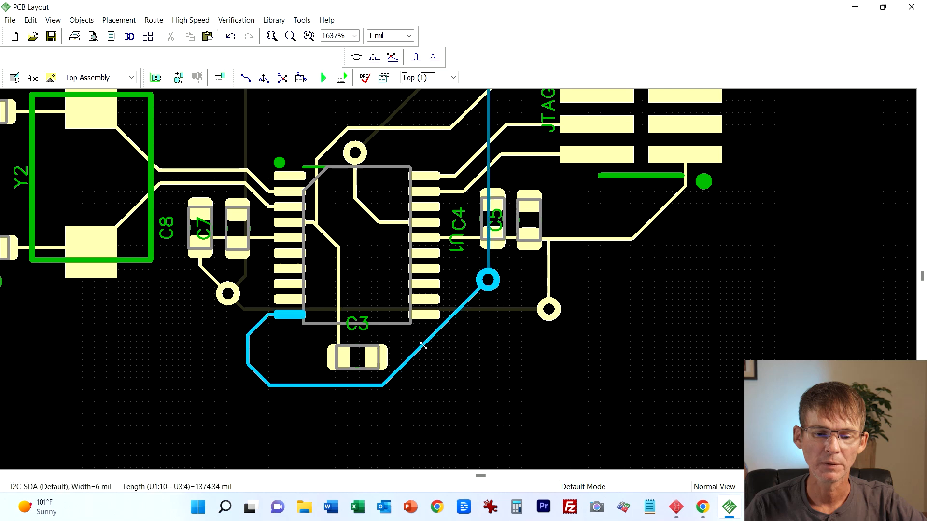
key(Escape)
click(421, 346)
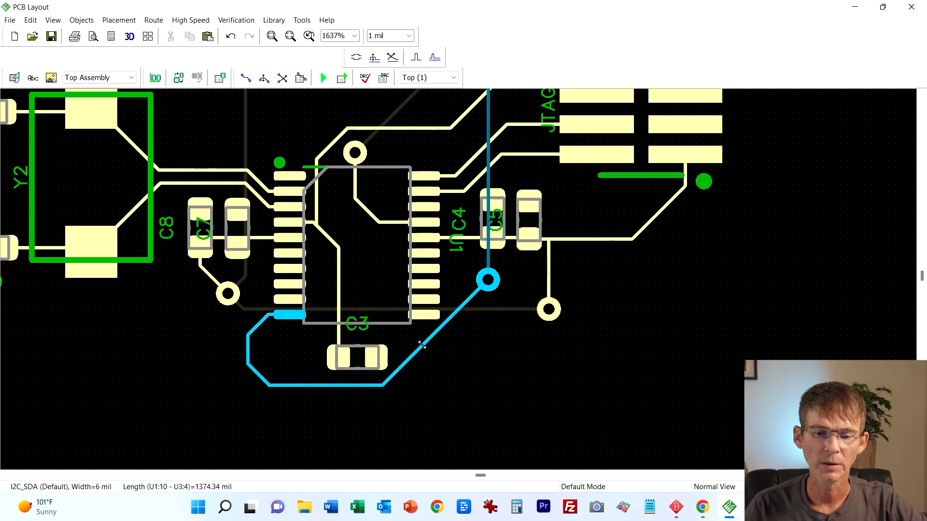
mouse_move(420, 345)
mouse_down()
mouse_move(436, 361)
mouse_move(426, 352)
mouse_up()
click(497, 366)
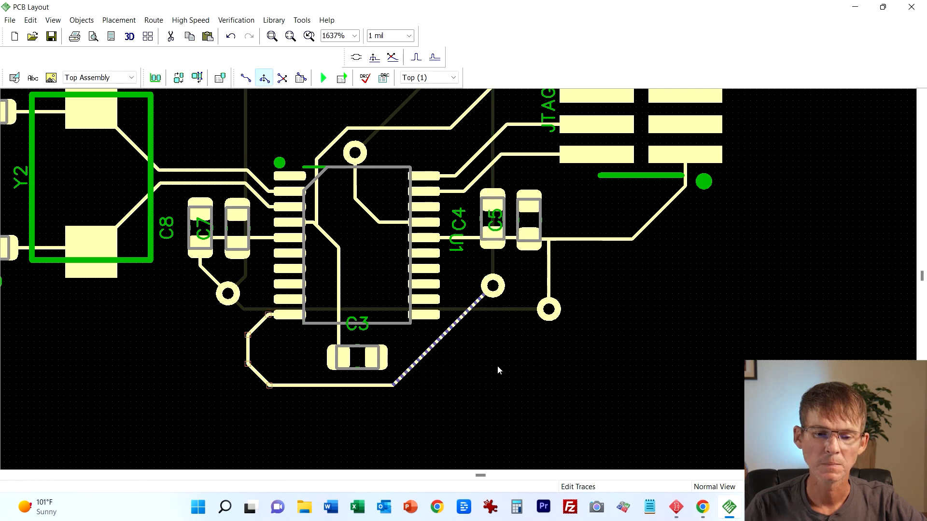
click(439, 345)
Step: Draw a rectangular board outline around all components, with its left side along J1's board-edge line, and save the layout
scroll(535, 215, down, 2)
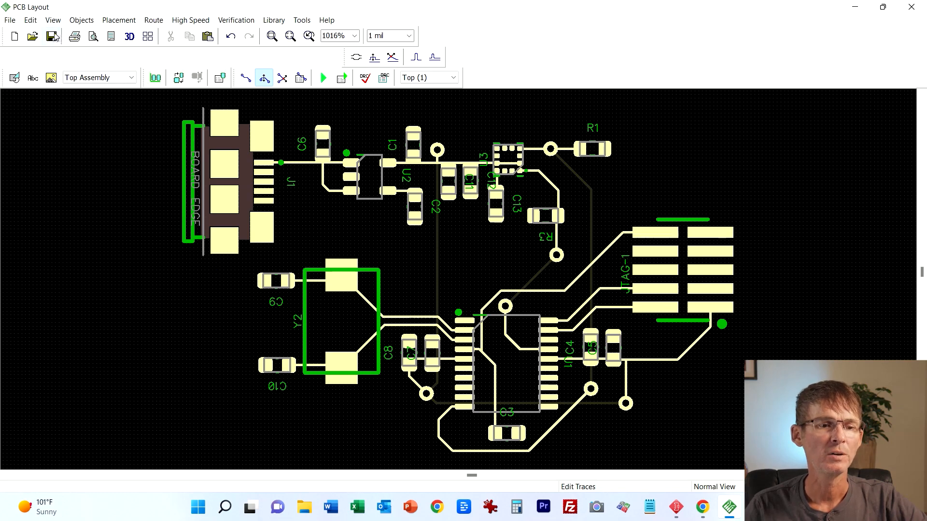
click(80, 20)
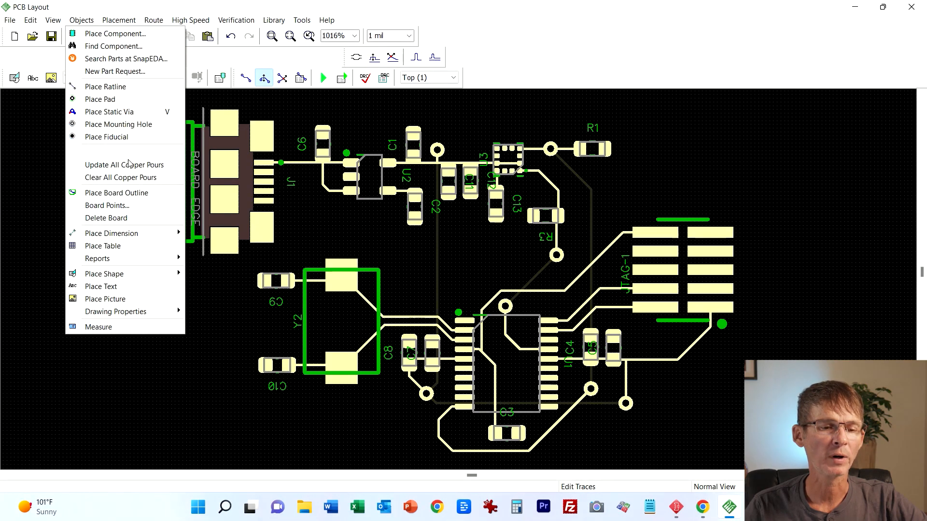
click(128, 192)
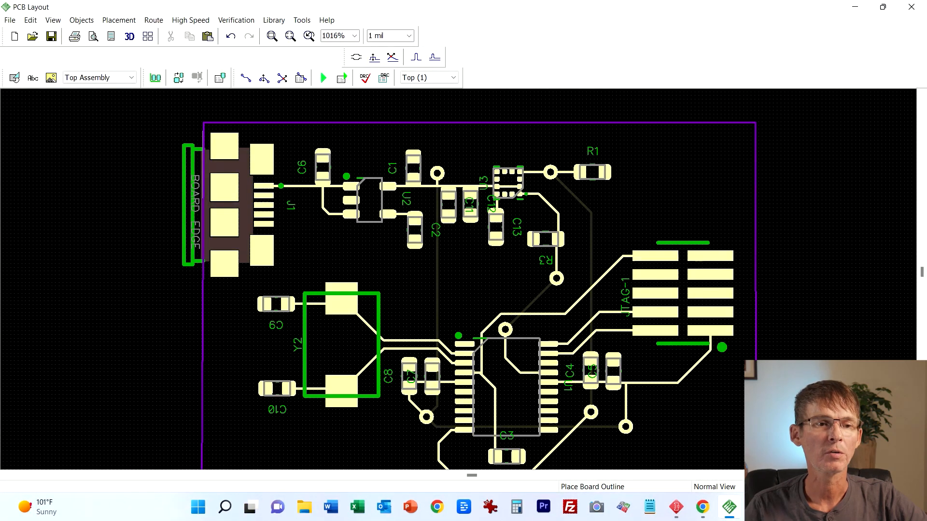
click(50, 36)
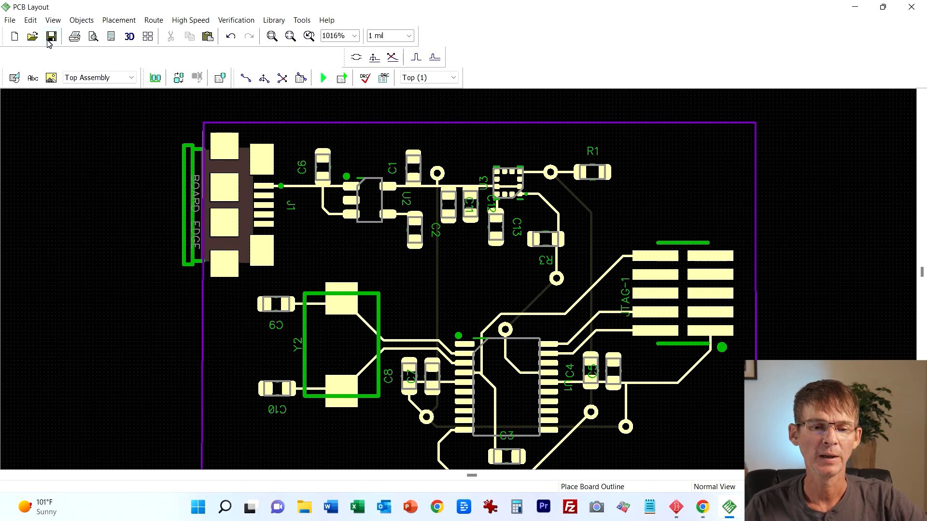
key(Down)
key(Right)
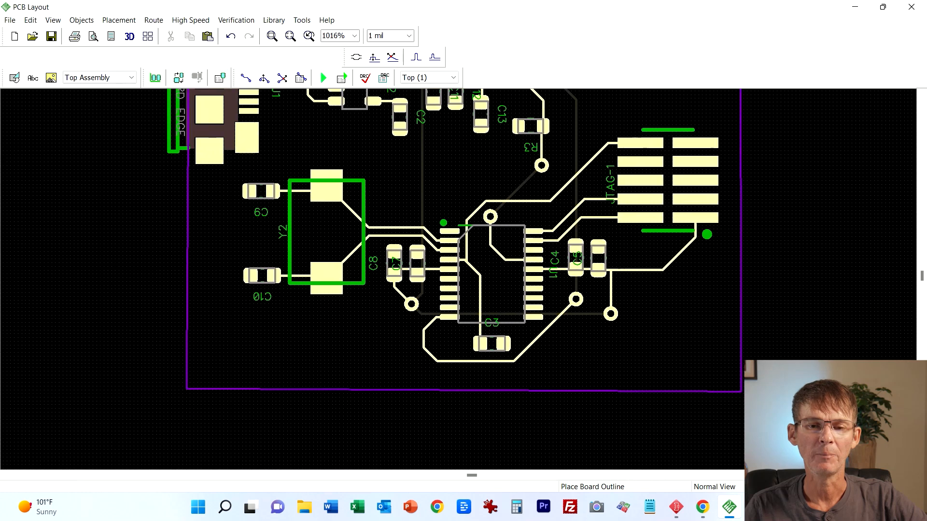
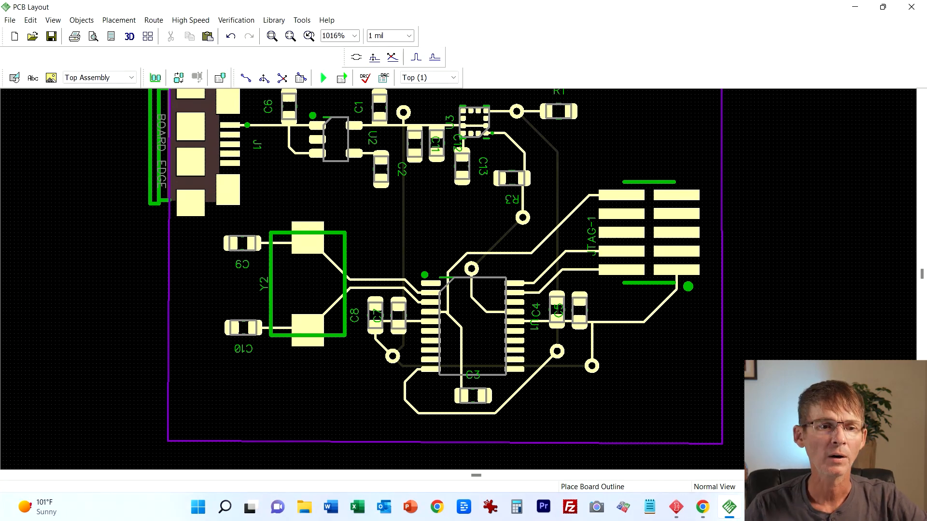
Step: Draw a top-layer copper pour border with corners at about (-240, 943), (839, 889), (1076, 57) and (-107, 46) mil
scroll(132, 245, down, 3)
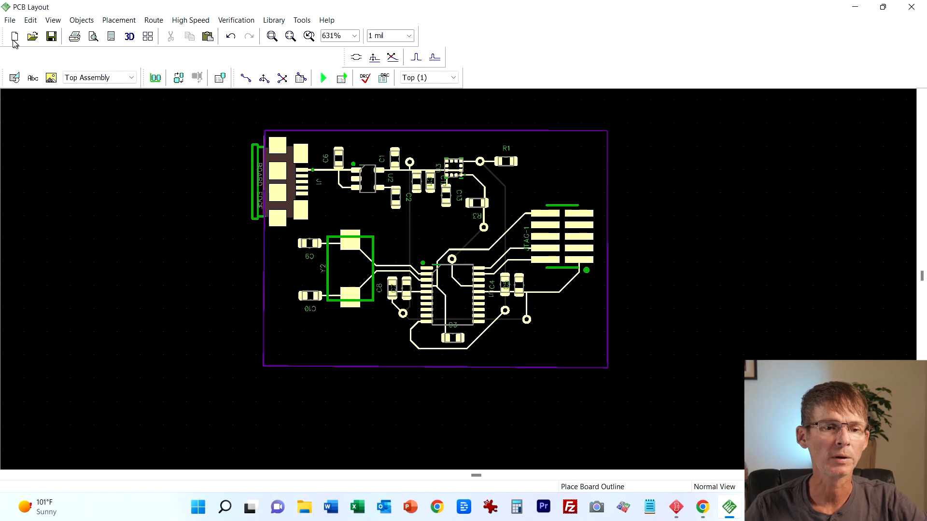
click(92, 21)
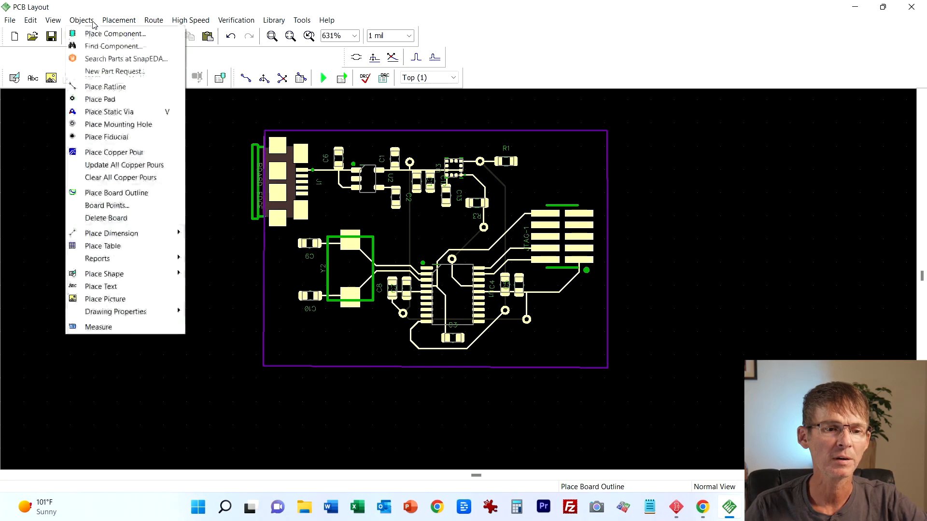
click(134, 154)
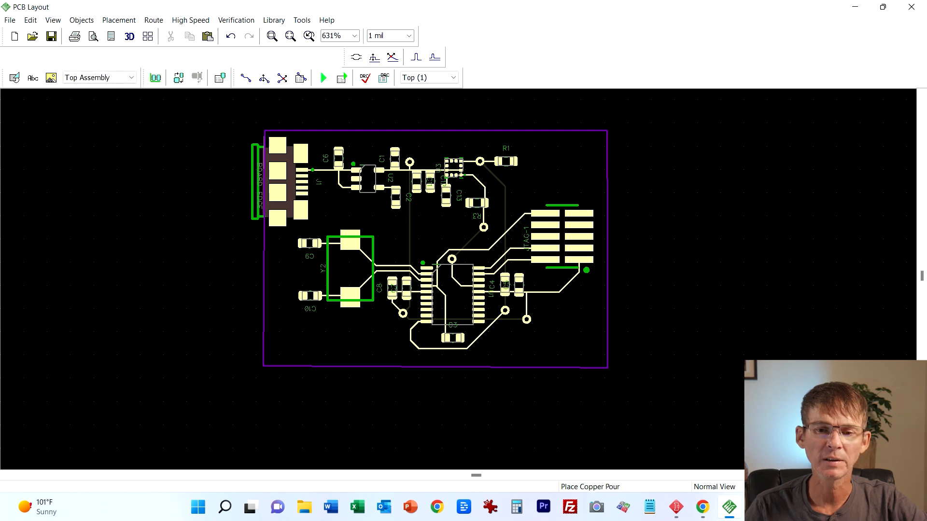
click(269, 136)
click(520, 149)
click(576, 341)
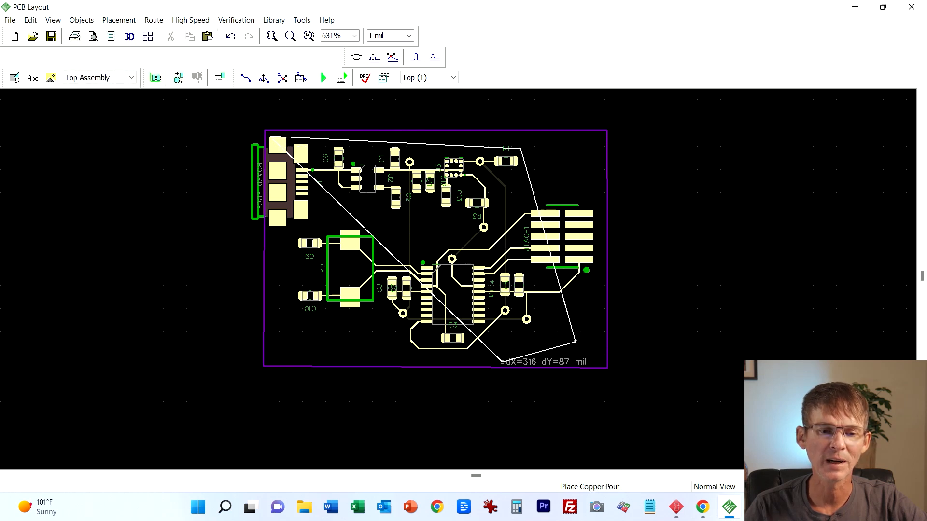
click(301, 344)
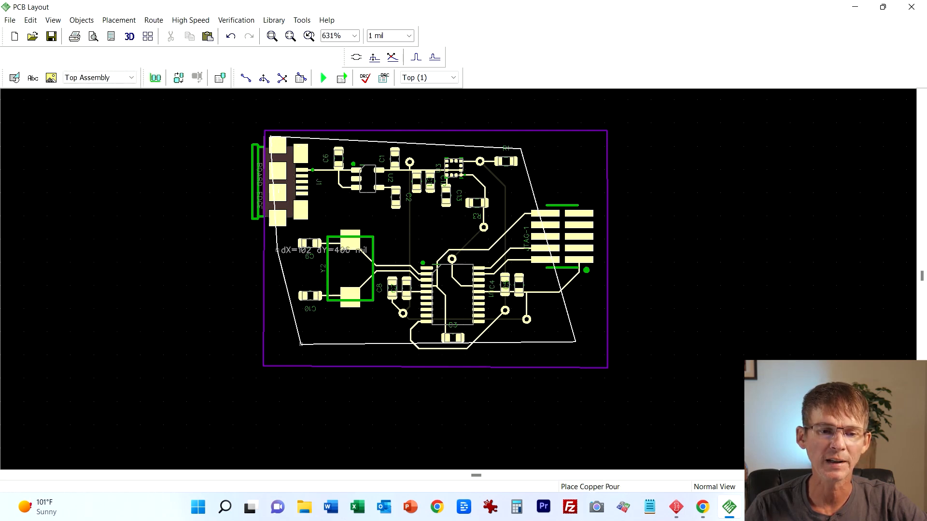
click(269, 137)
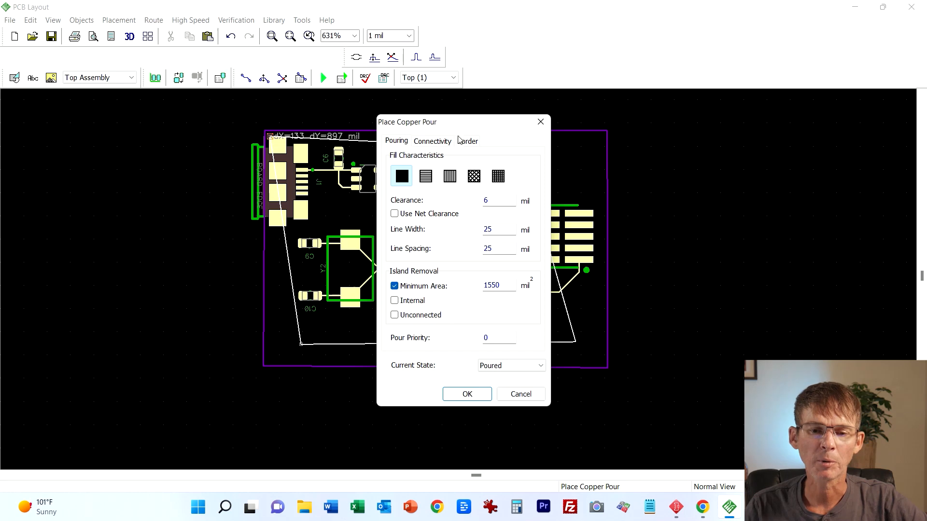
Step: Set the copper pour's clearance to 8 mil and connect the pour to the GND net
drag(470, 128, 715, 127)
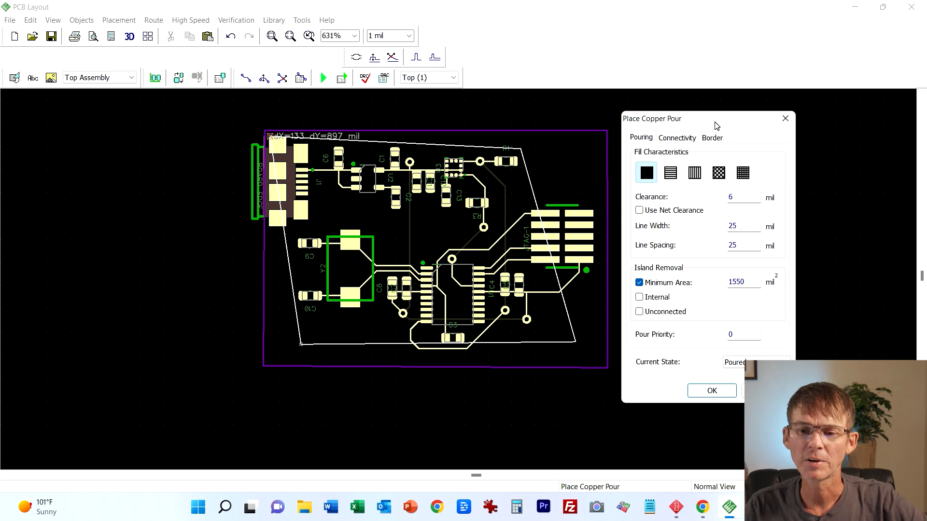
drag(715, 126, 712, 134)
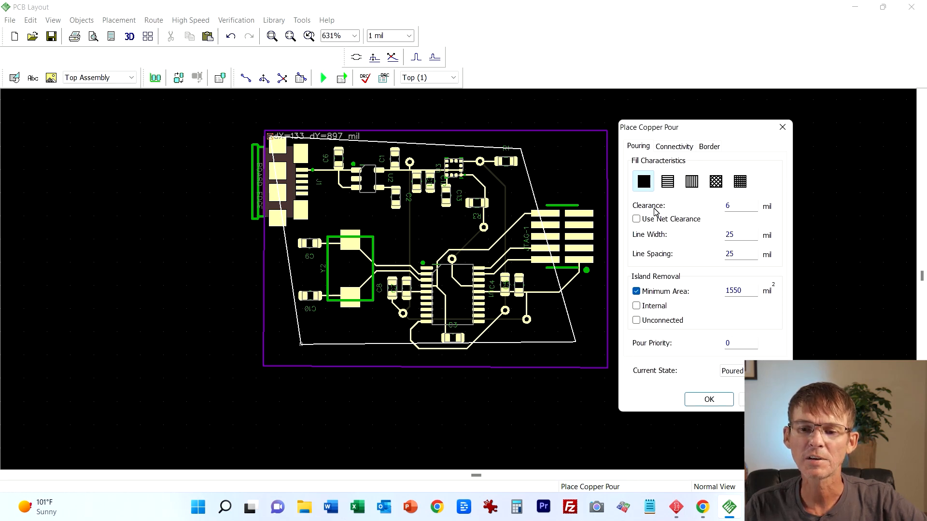
click(733, 207)
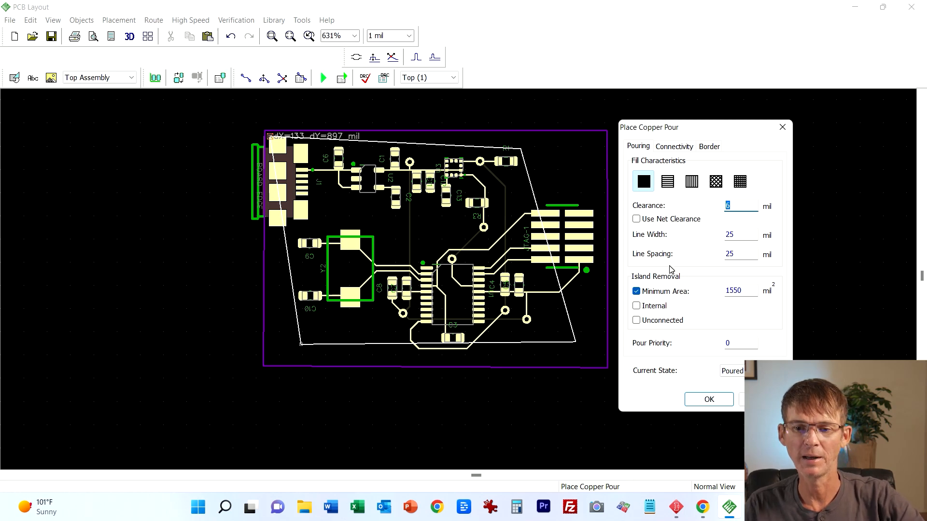
text(8)
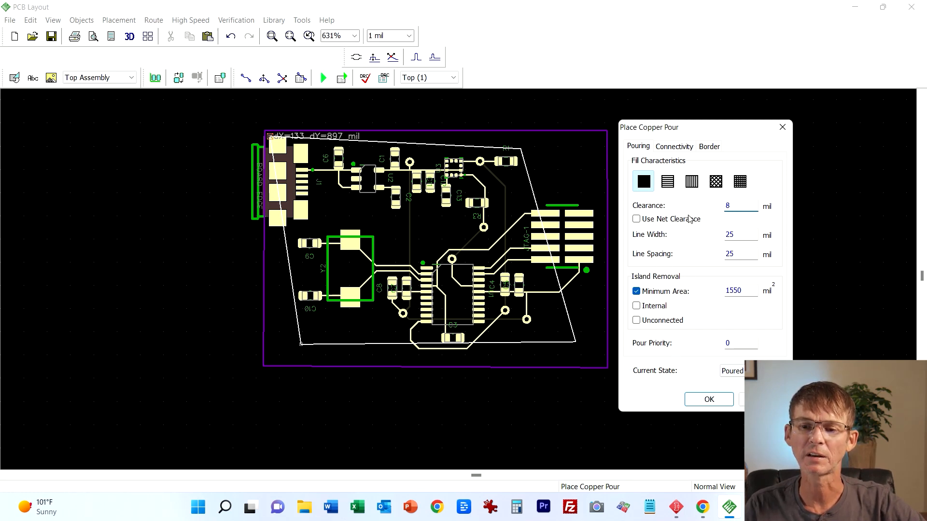
click(676, 148)
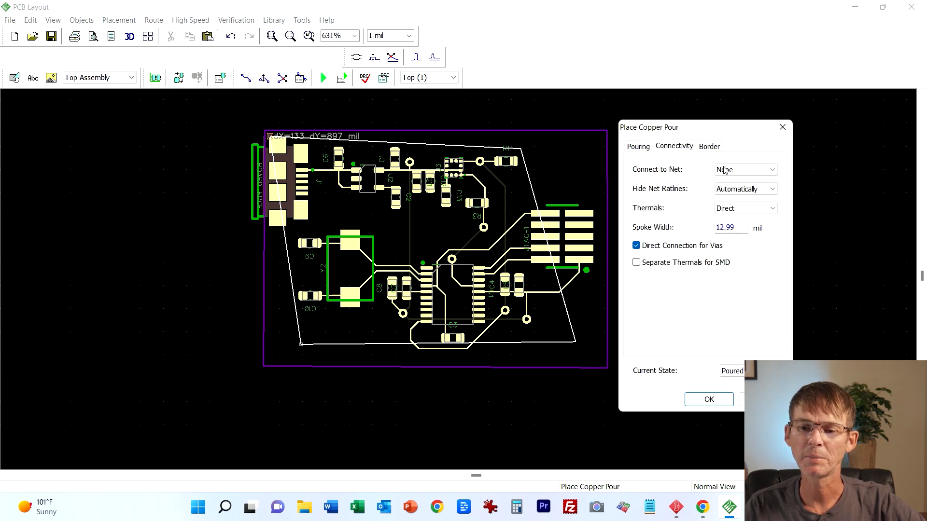
click(743, 171)
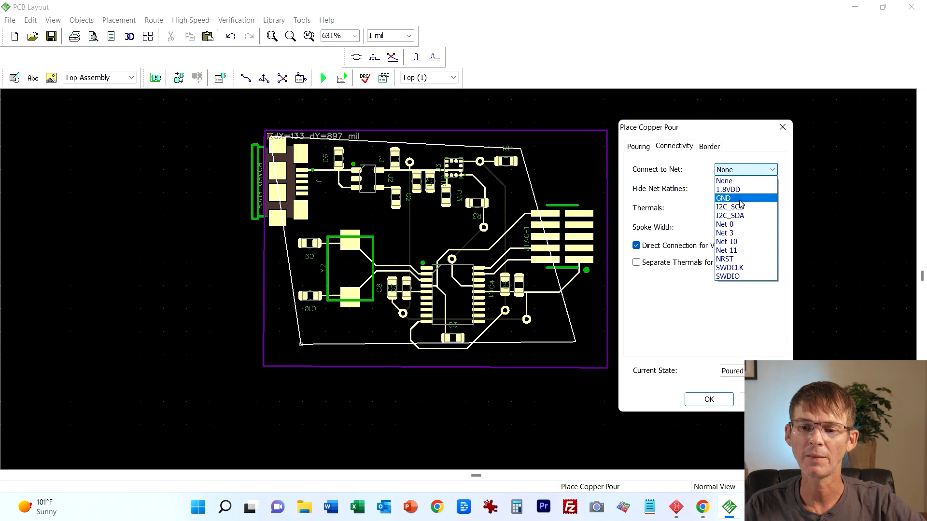
click(724, 198)
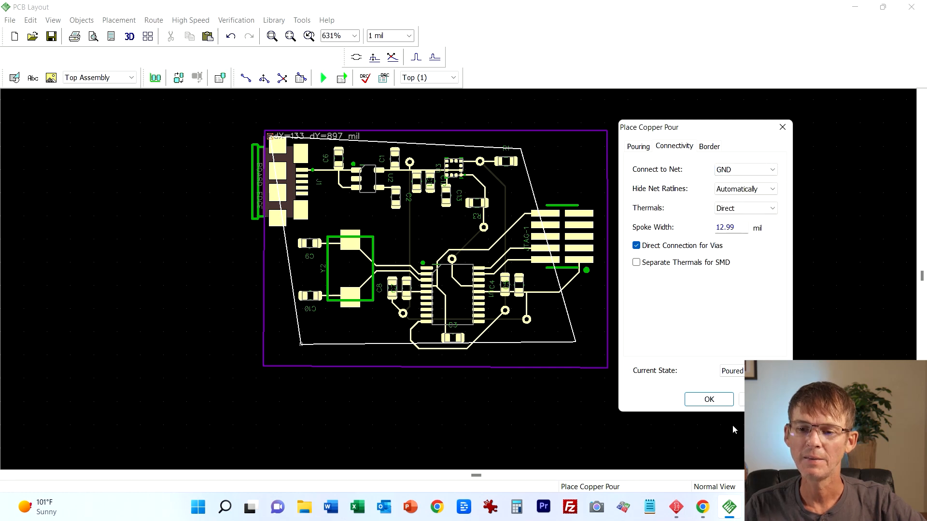
Step: Make the pour border depend on the board, snap it to the board outline with 12 mil border clearance, and create the pour
click(709, 147)
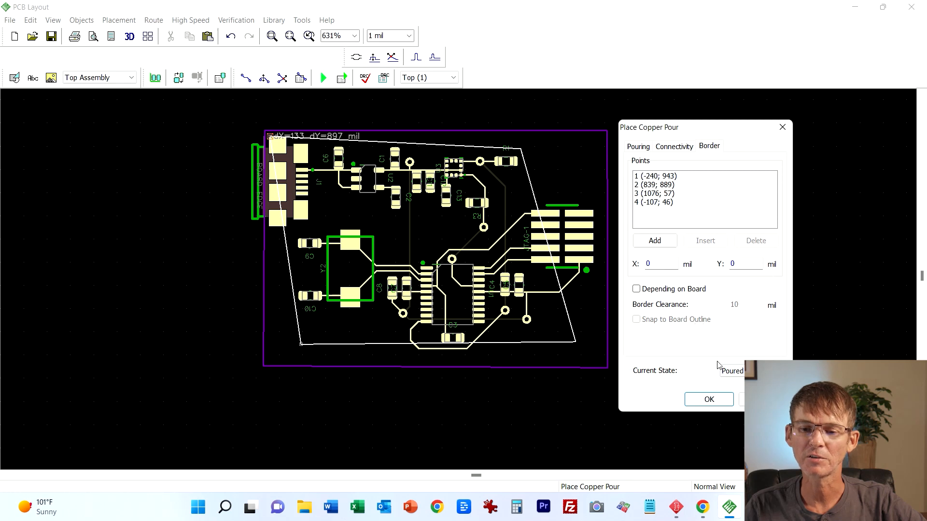
click(655, 291)
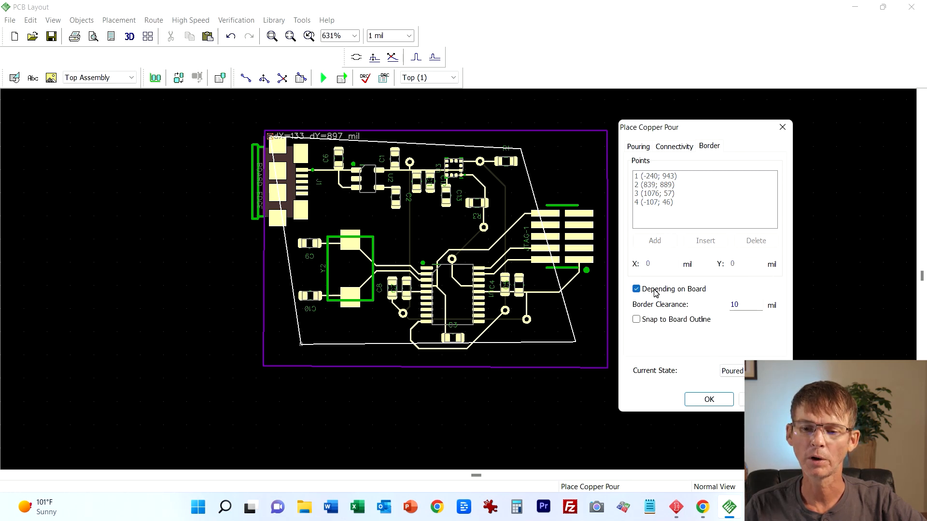
click(636, 320)
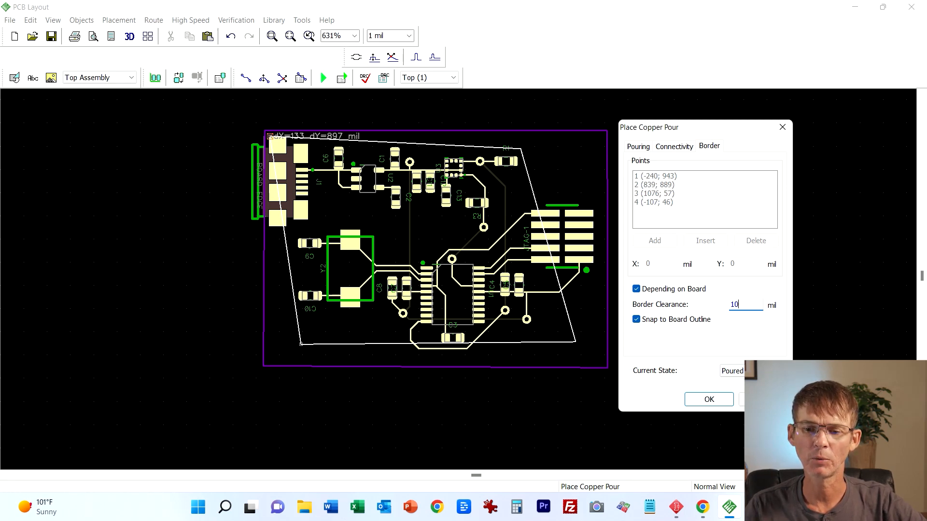
drag(741, 305, 705, 322)
text(1)
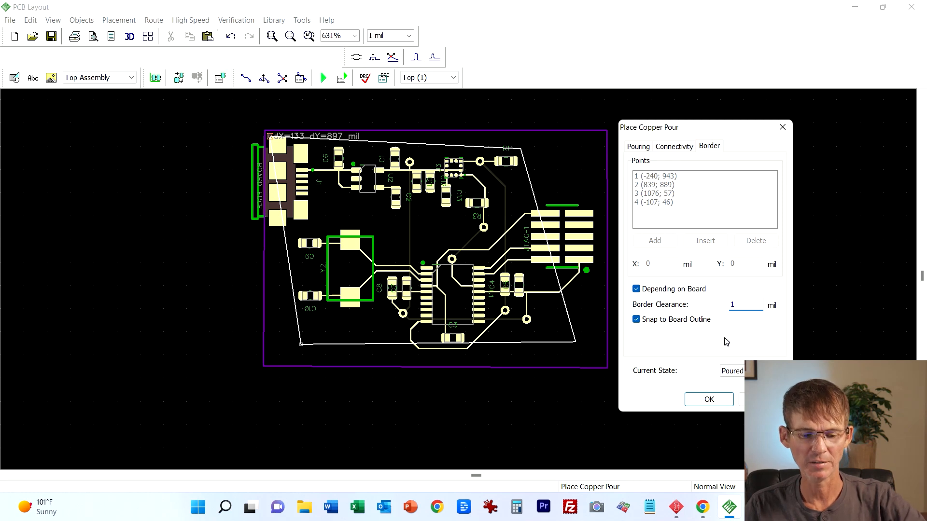
text(2)
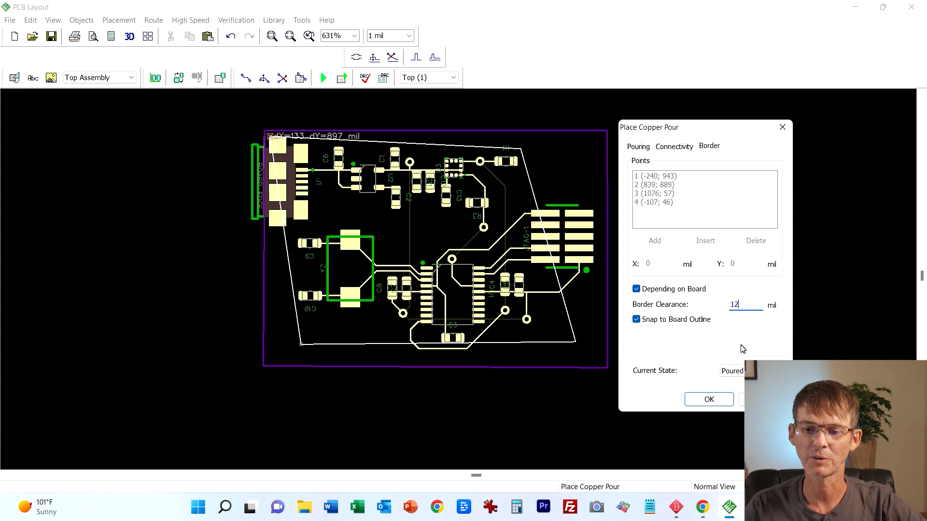
click(717, 405)
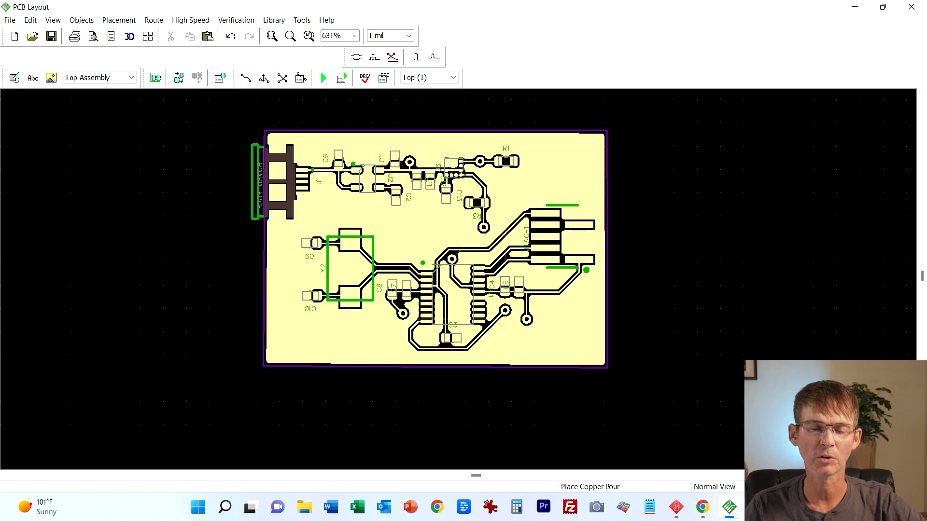
Step: View the bottom layer, return to the top layer and clear all copper pours
click(453, 78)
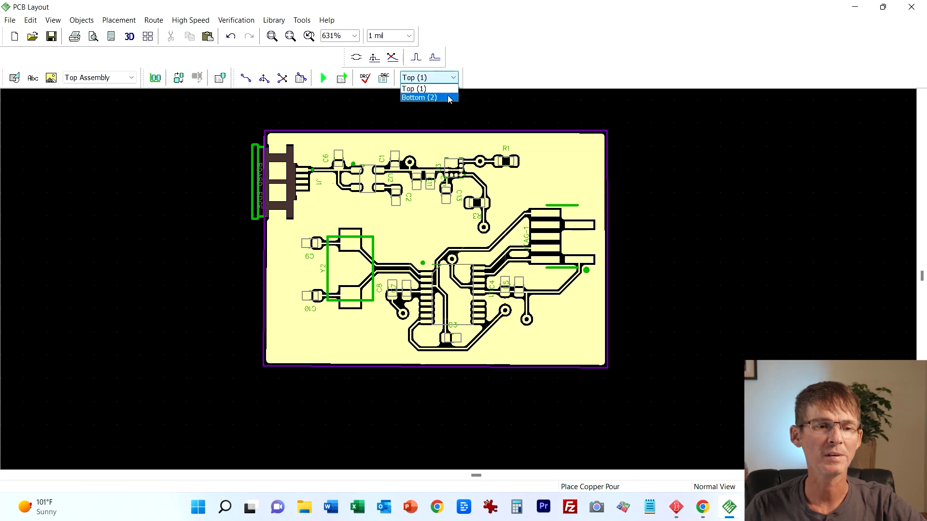
click(424, 95)
click(453, 78)
click(430, 88)
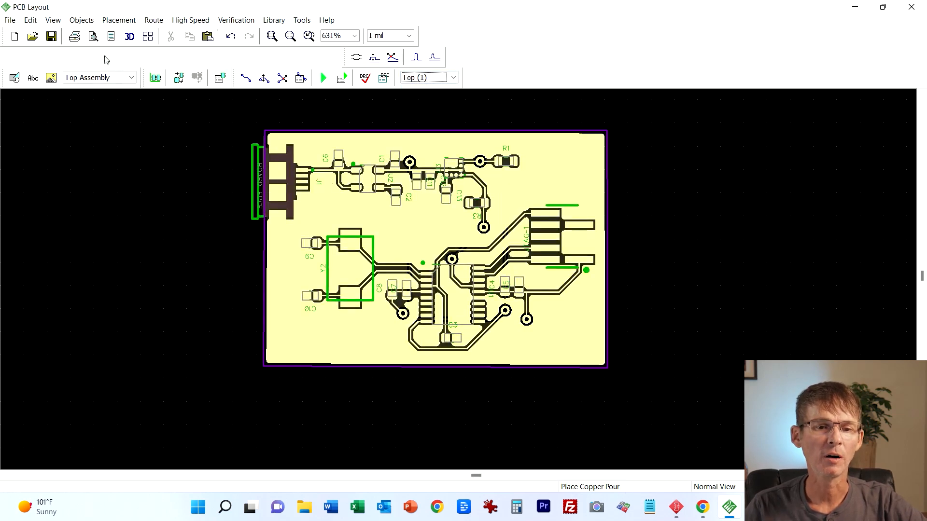
click(83, 22)
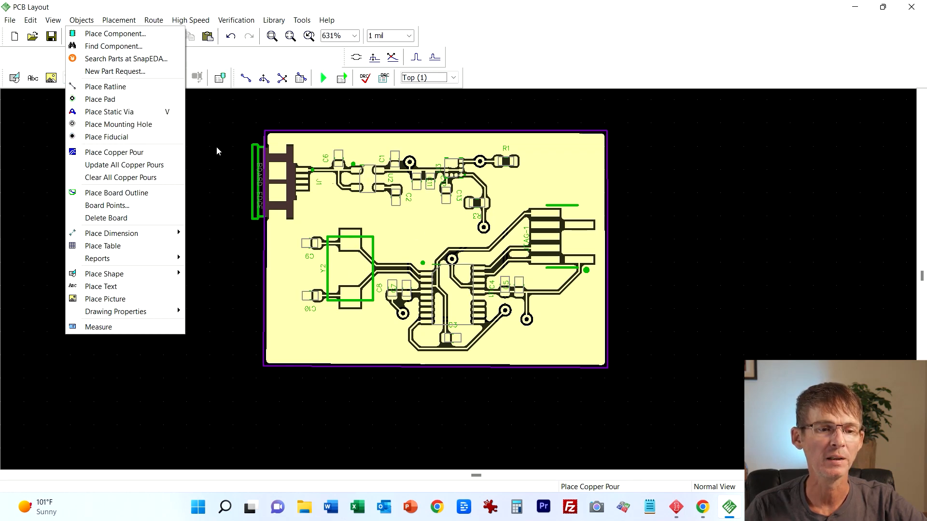
click(144, 178)
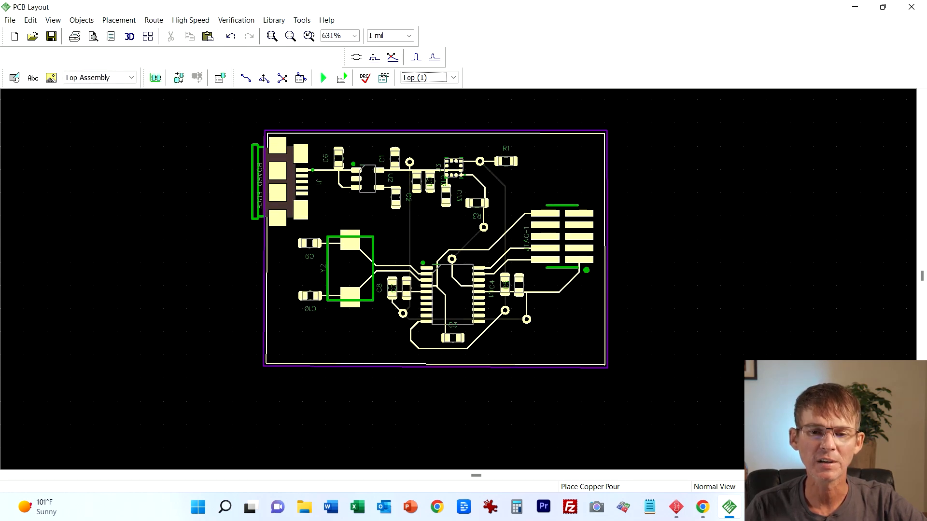
scroll(426, 175, up, 1)
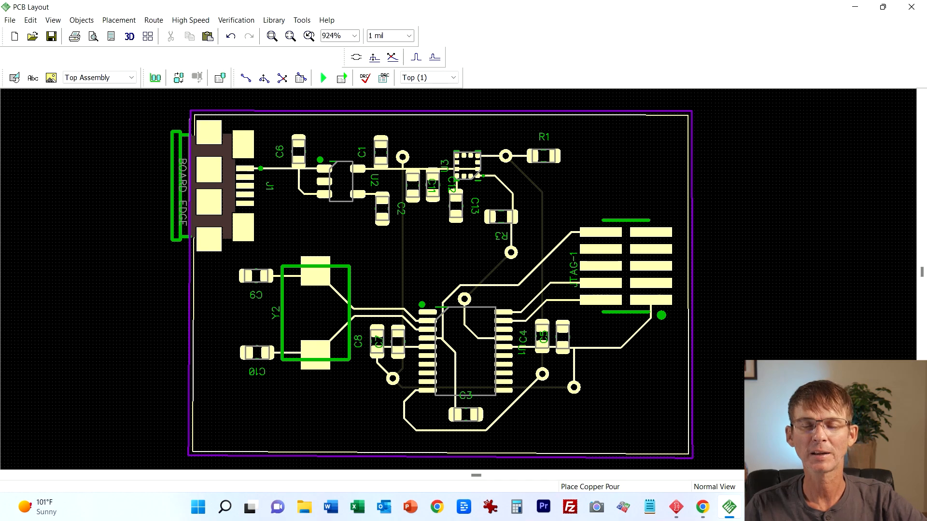
middle_drag(458, 279, 470, 263)
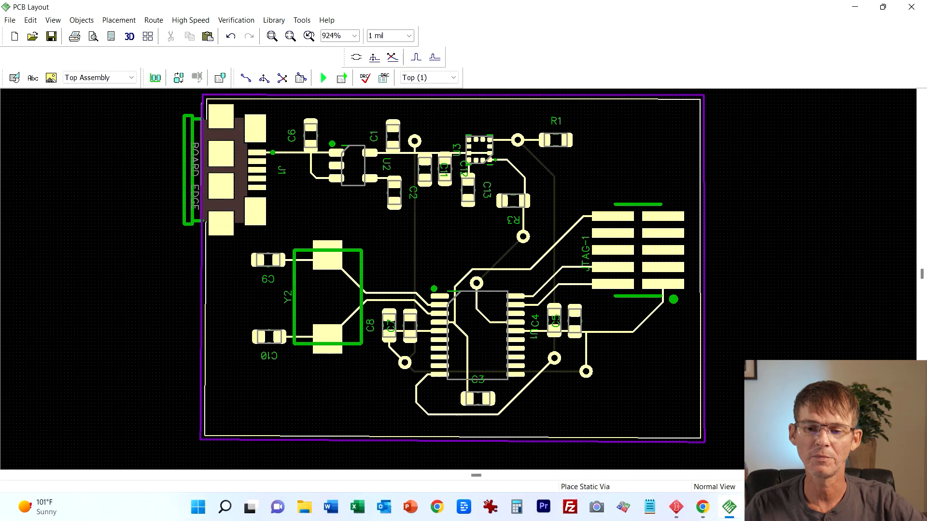
Step: Place six static vias in open board areas: two between R1 and the board's right edge, two below the JTAG connector, two below C10 and Y2
click(610, 149)
click(661, 148)
click(662, 379)
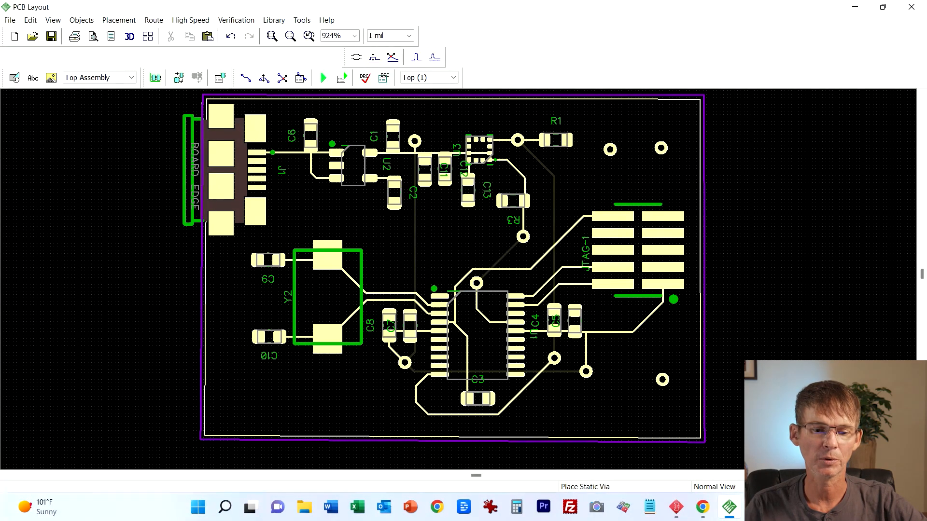
click(627, 389)
click(340, 403)
click(261, 397)
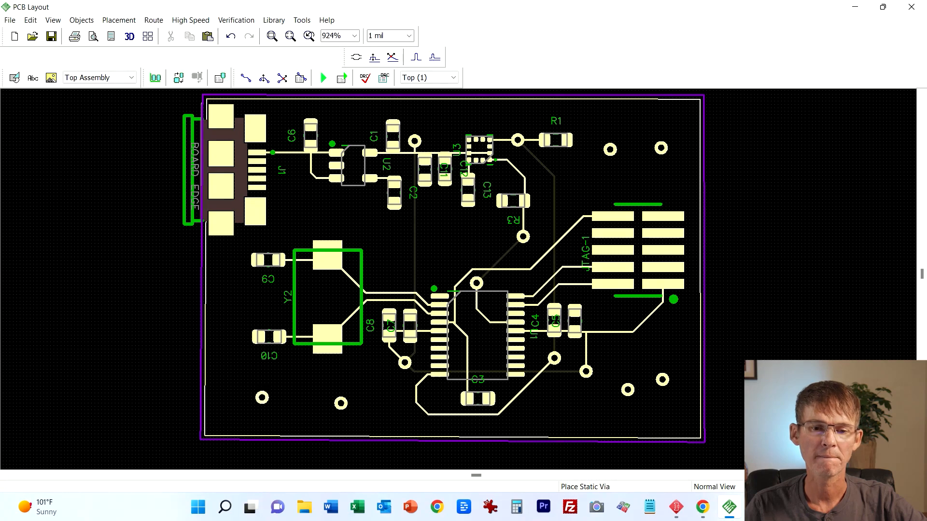
Step: Place five more static vias: two between U2 and Y2, one between C2 and the microcontroller, and two along the upper edge near C1
click(304, 217)
click(356, 221)
click(429, 246)
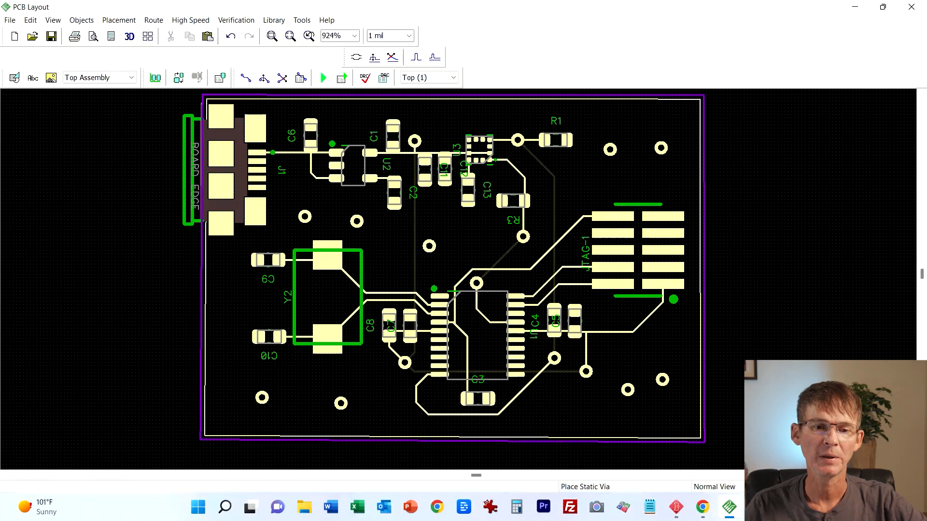
click(348, 115)
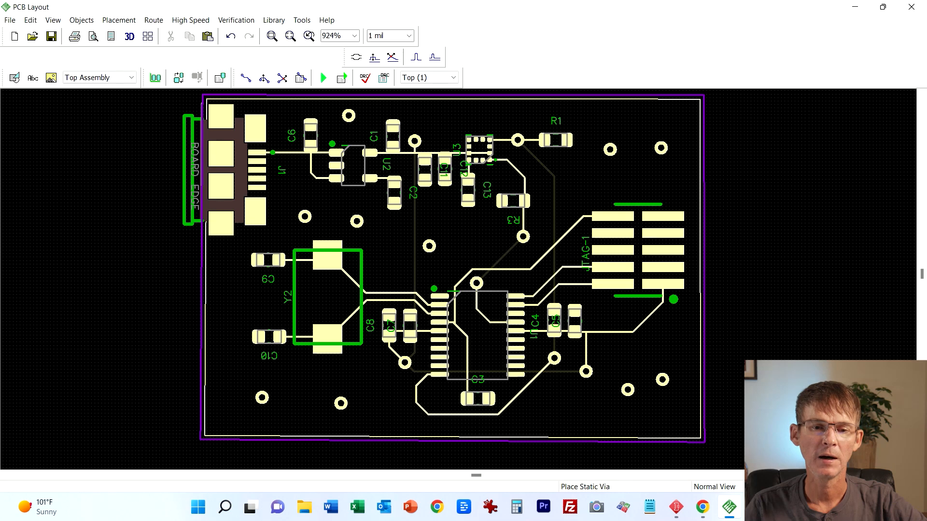
click(410, 114)
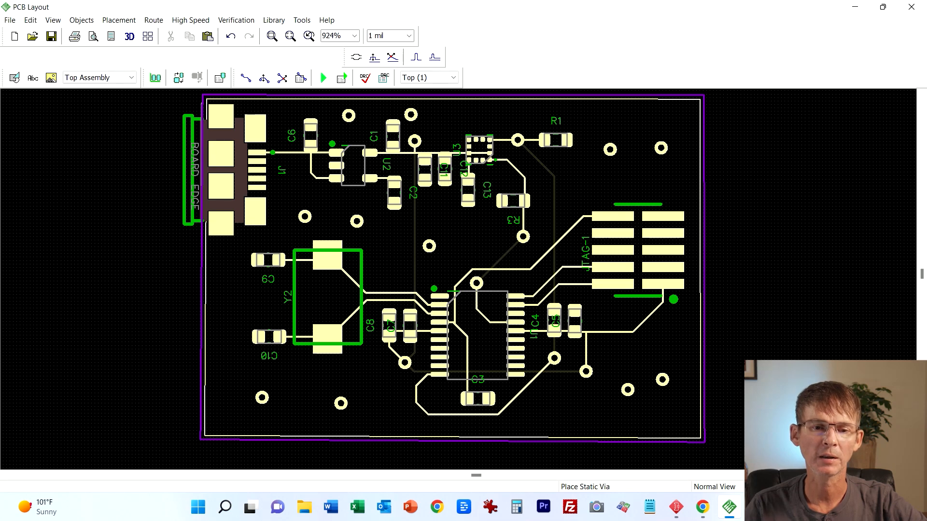
key(Escape)
Step: Select all eleven new static vias and add them to the GND net together
ctrl+click(349, 118)
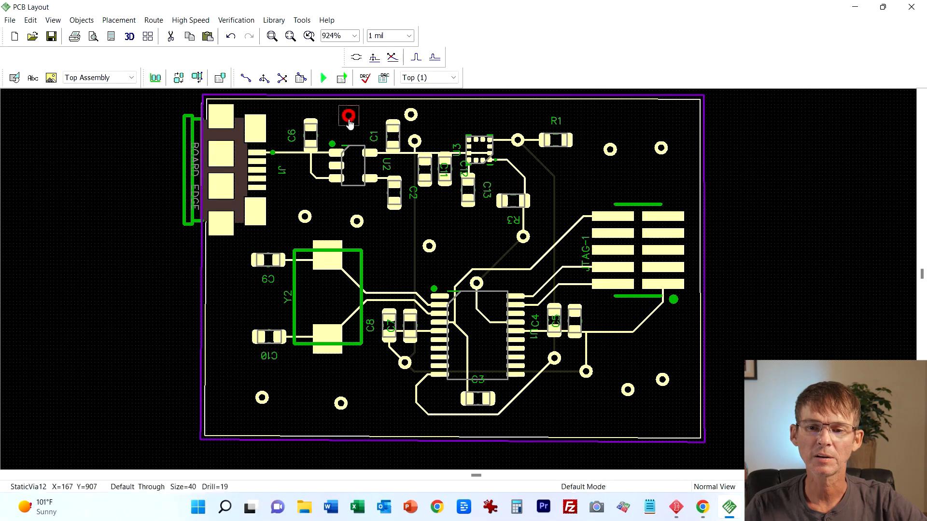
ctrl+click(412, 116)
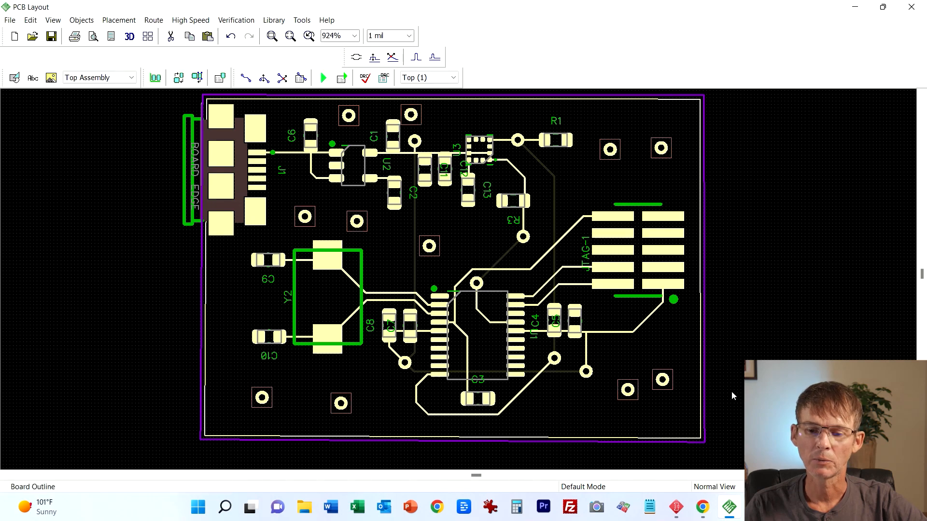
right_click(662, 382)
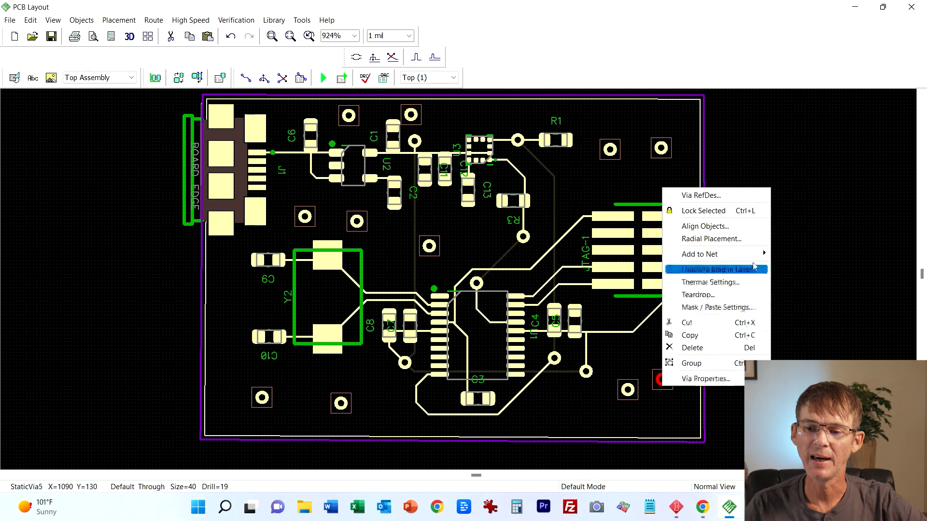
mouse_move(760, 261)
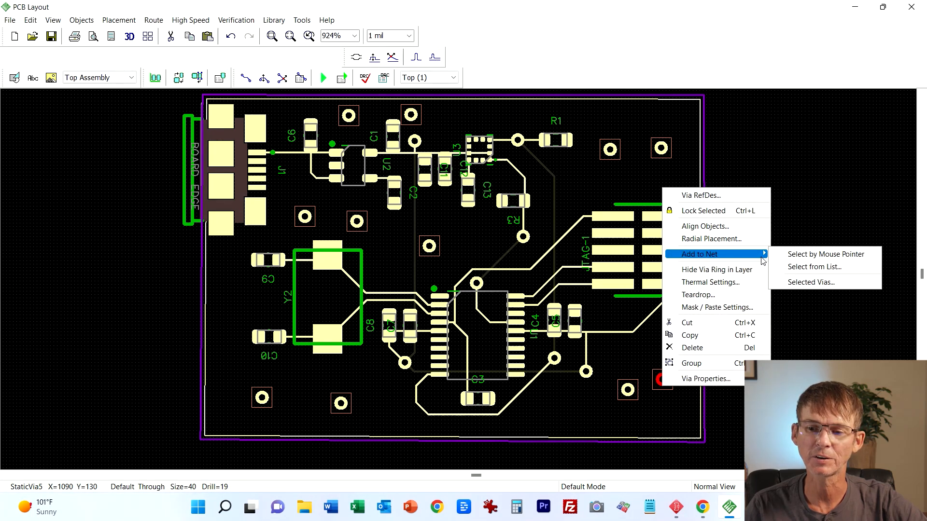
click(816, 284)
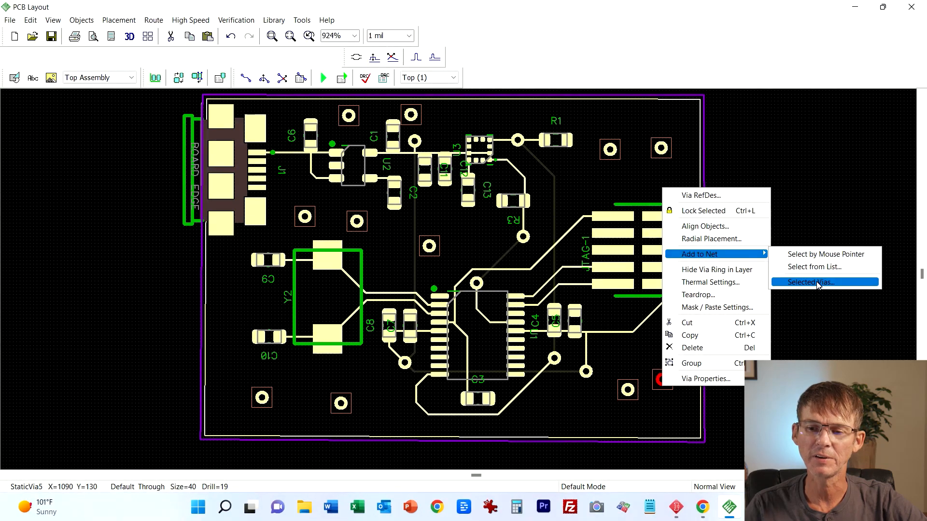
click(818, 285)
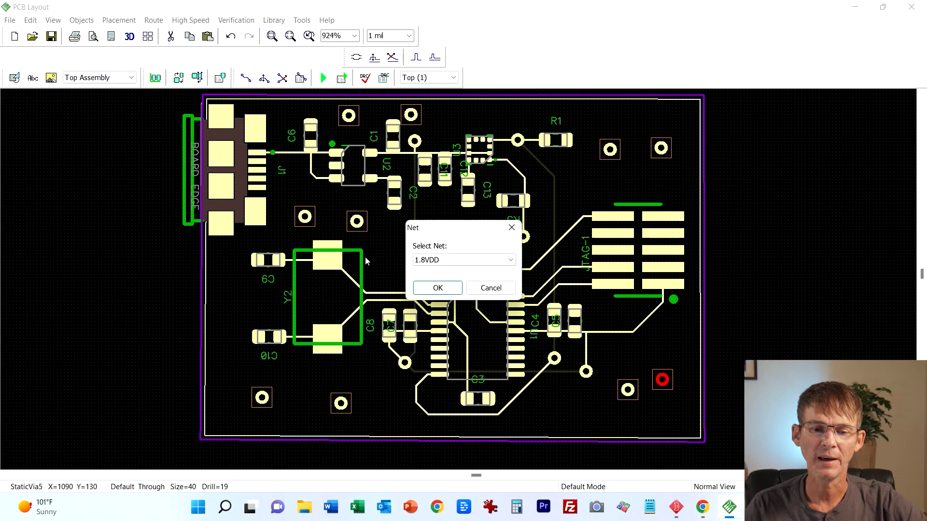
click(471, 259)
click(454, 285)
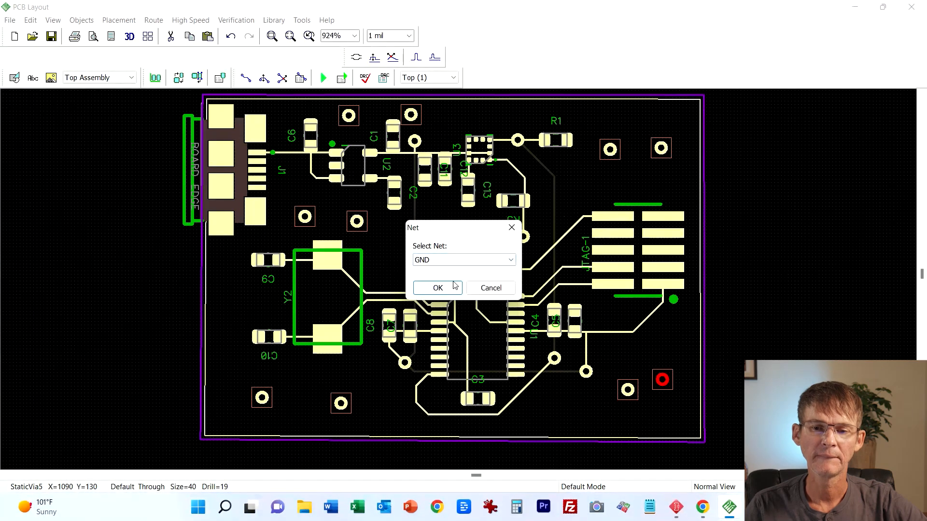
click(454, 286)
click(760, 270)
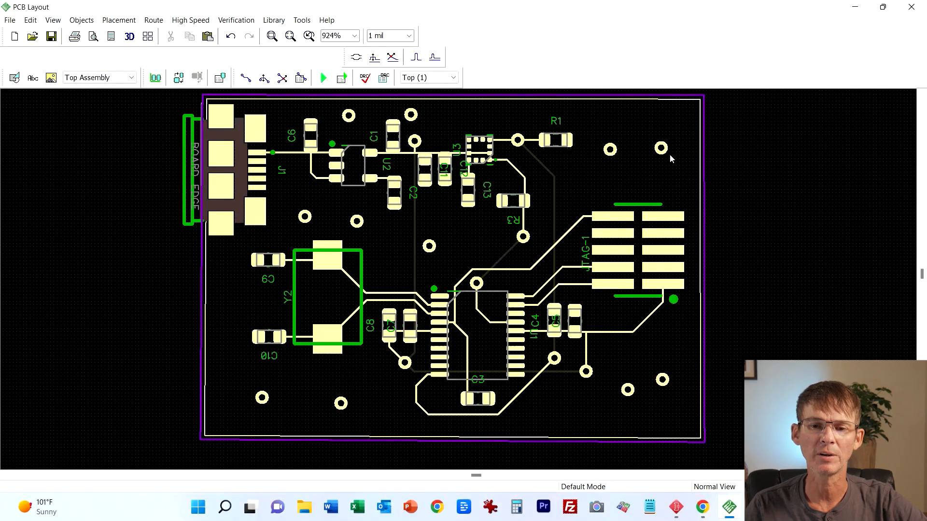
Step: Update all copper pours so they fill around the new ground vias
mouse_move(662, 153)
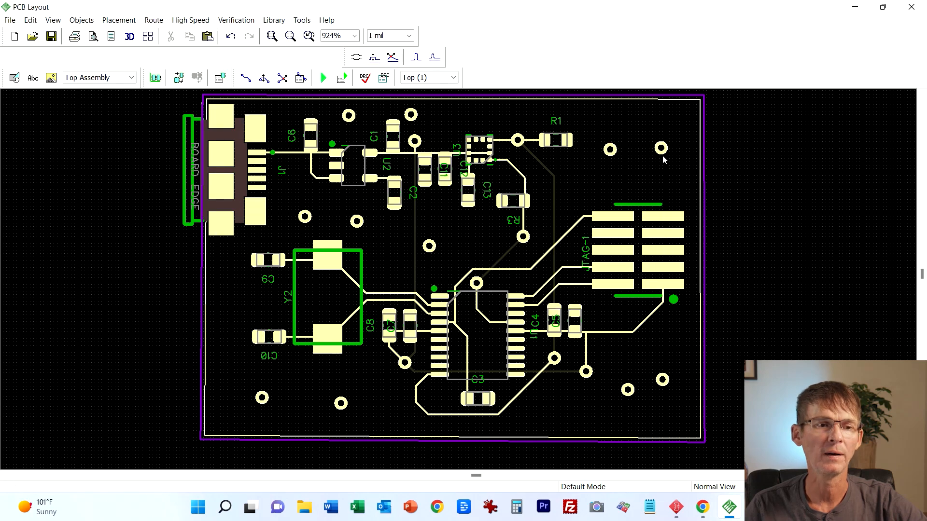
click(82, 22)
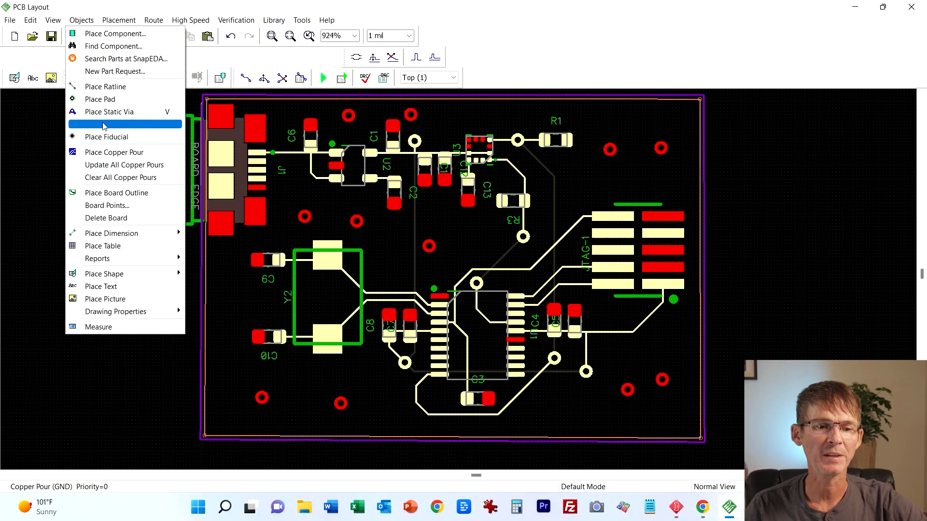
click(107, 165)
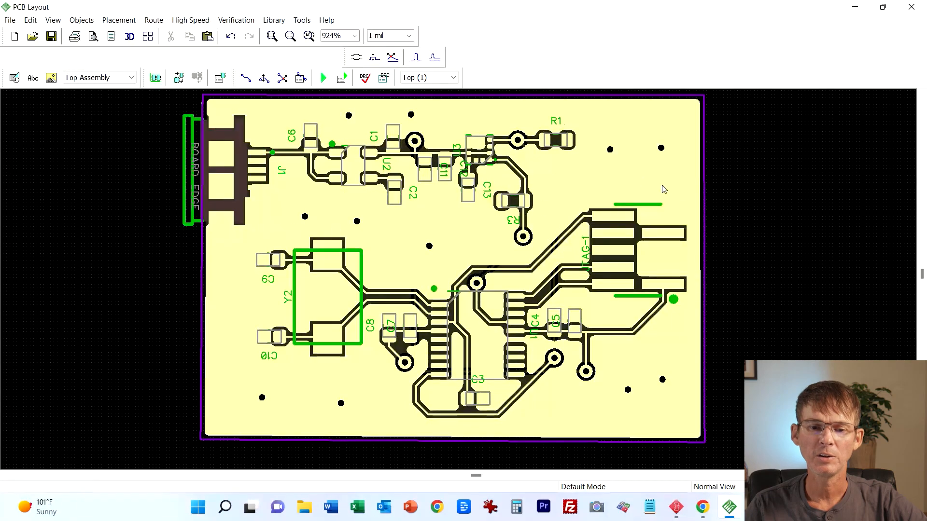
Step: Switch to the bottom layer and examine how the ground vias and the signal via near R1 meet the copper pour
scroll(678, 191, up, 3)
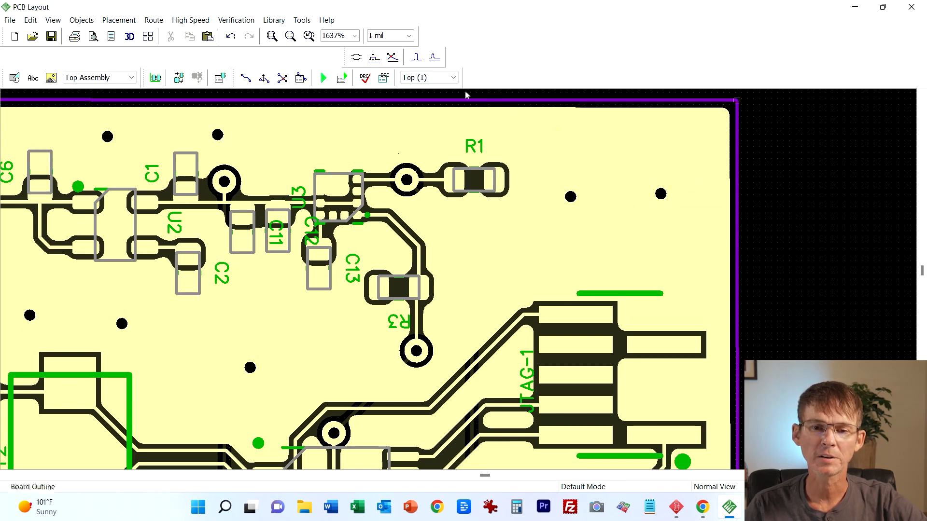
click(451, 77)
click(420, 95)
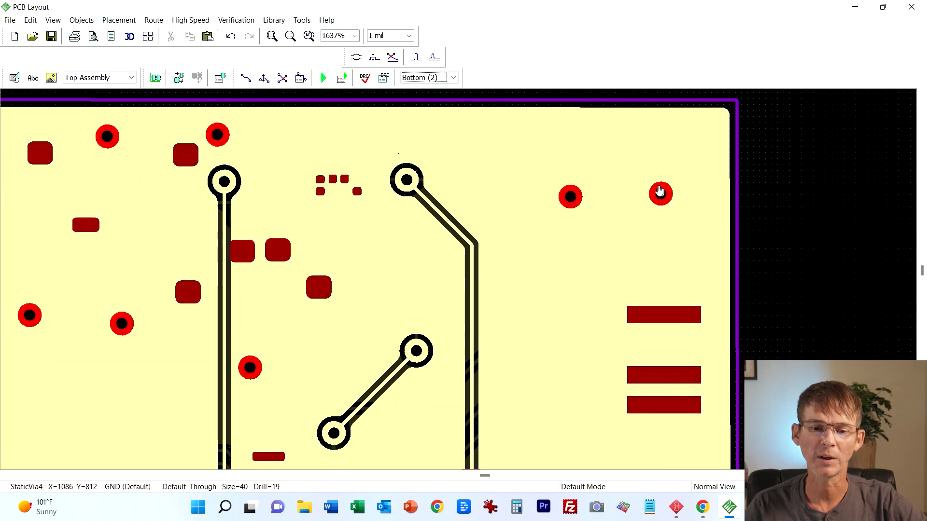
click(407, 181)
click(418, 175)
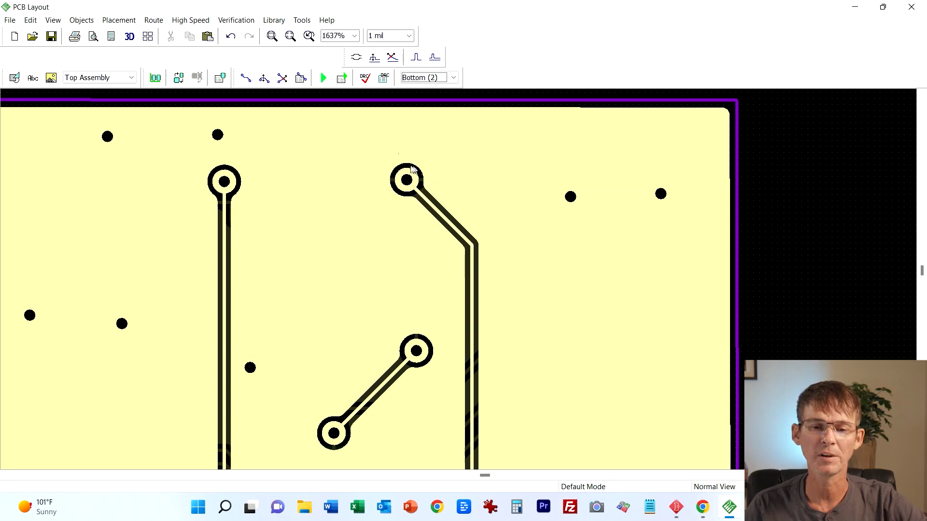
click(412, 170)
key(Escape)
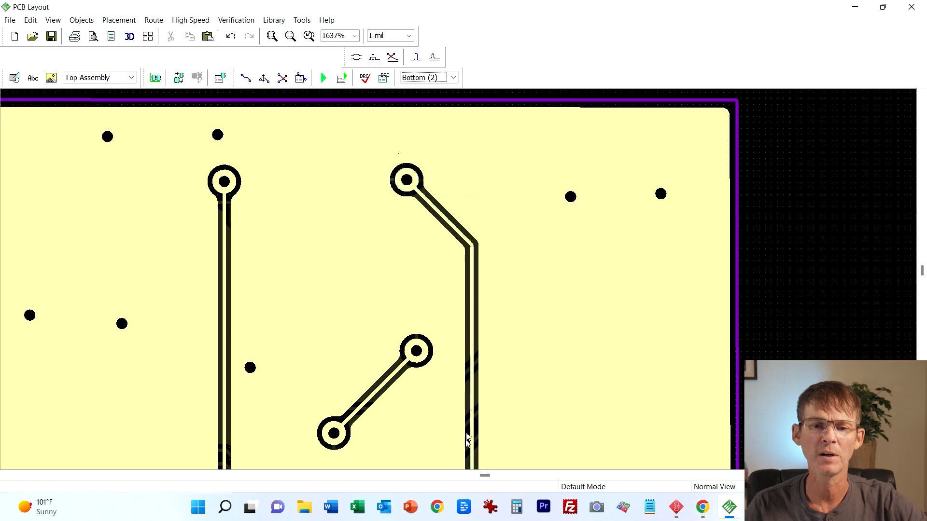